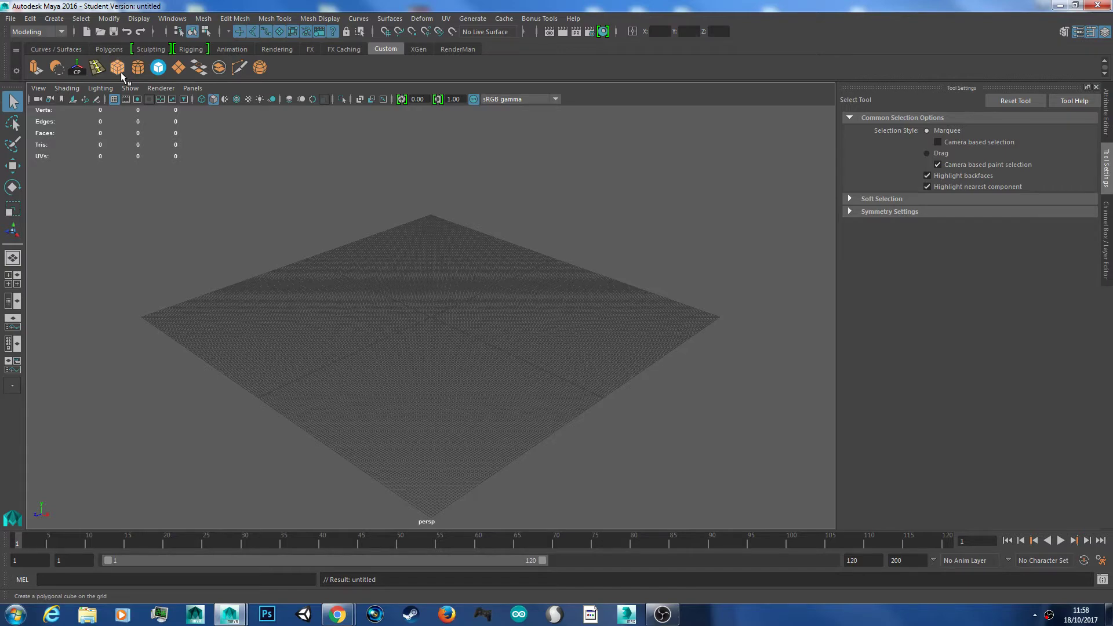
{"action": "left_click", "coordinate": [55, 19]}
{"action": "mouse_move", "coordinate": [94, 61]}
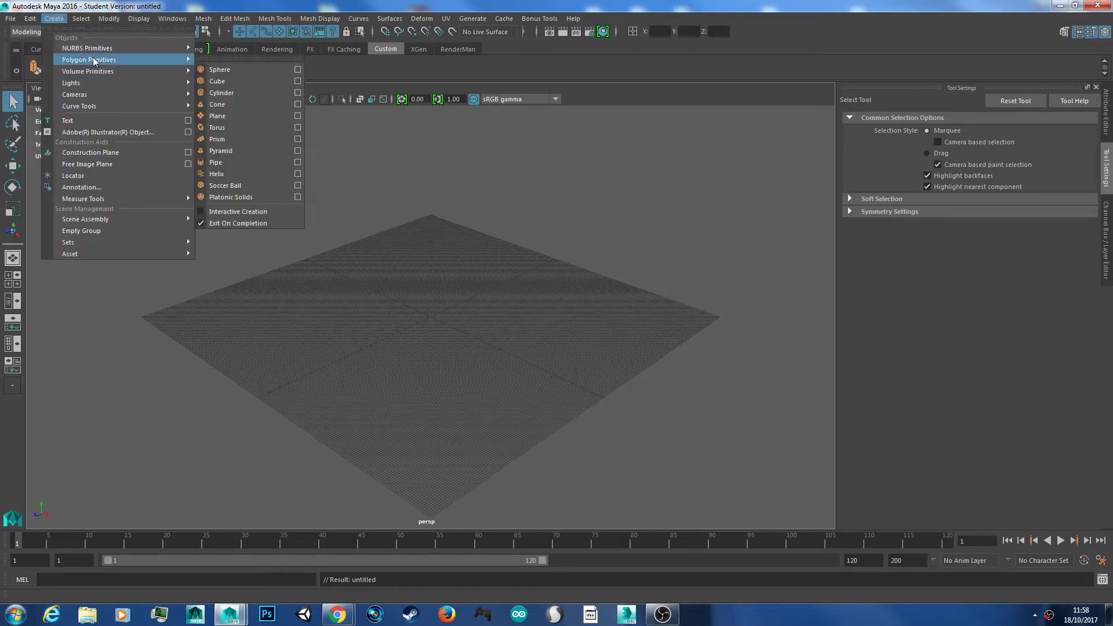
{"action": "left_click", "coordinate": [248, 81]}
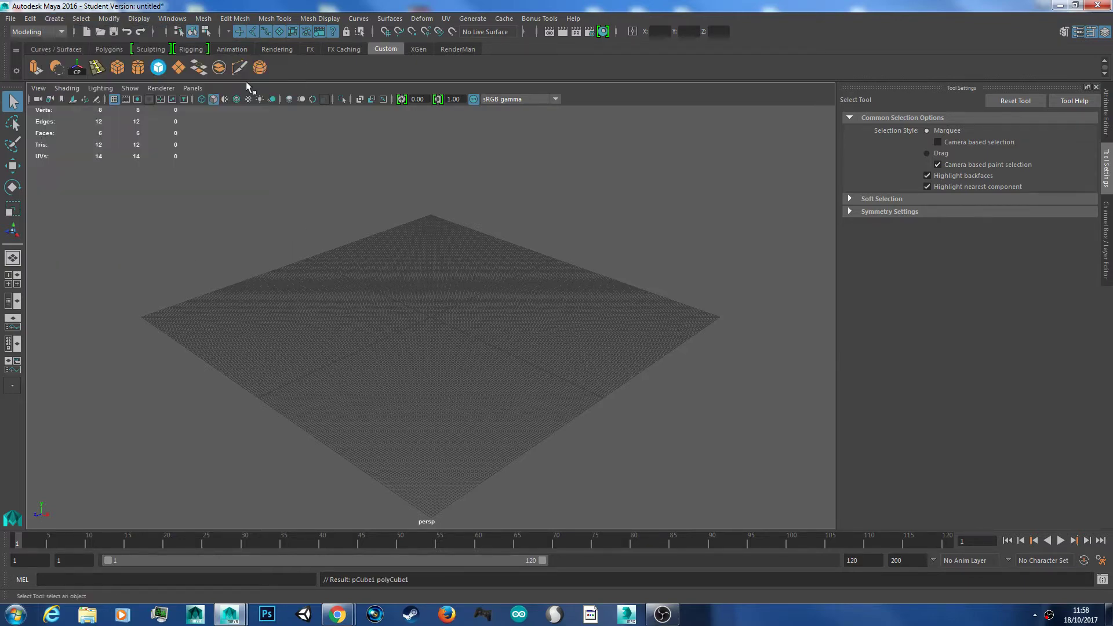
{"action": "left_click", "coordinate": [113, 51]}
{"action": "left_click_drag", "start_coordinate": [462, 287], "coordinate": [424, 346]}
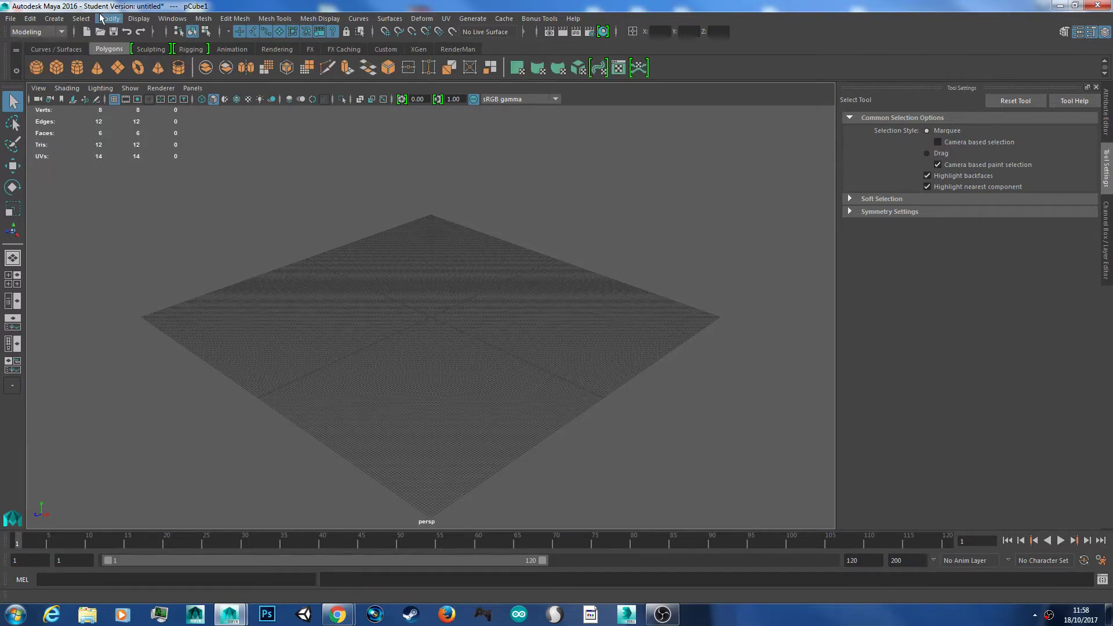
{"action": "left_click", "coordinate": [53, 18]}
{"action": "mouse_move", "coordinate": [113, 62]}
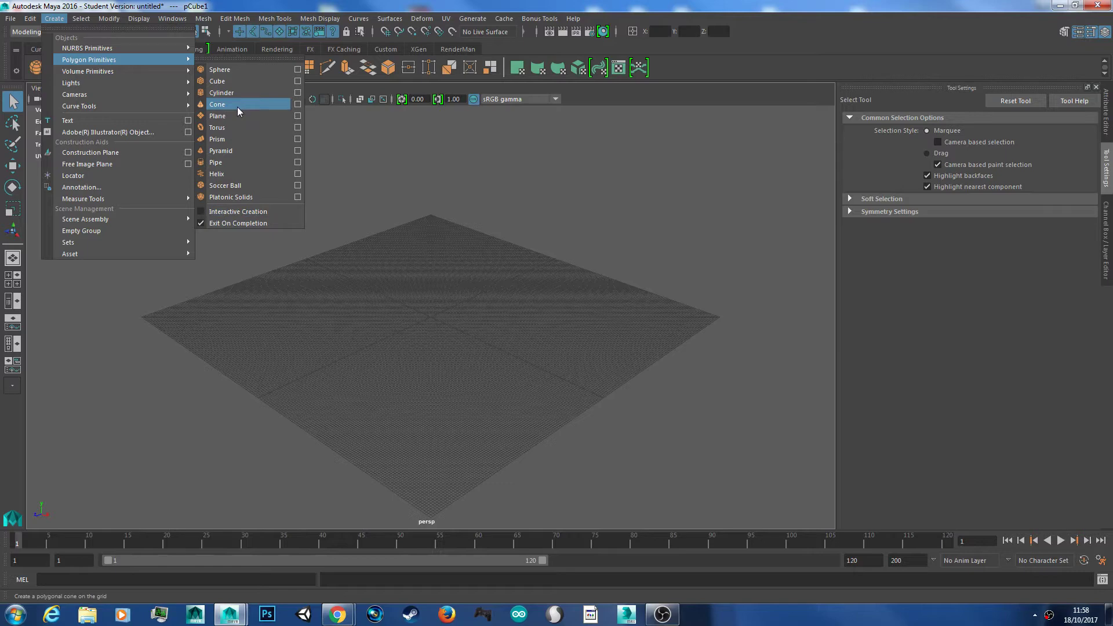
{"action": "left_click", "coordinate": [231, 82]}
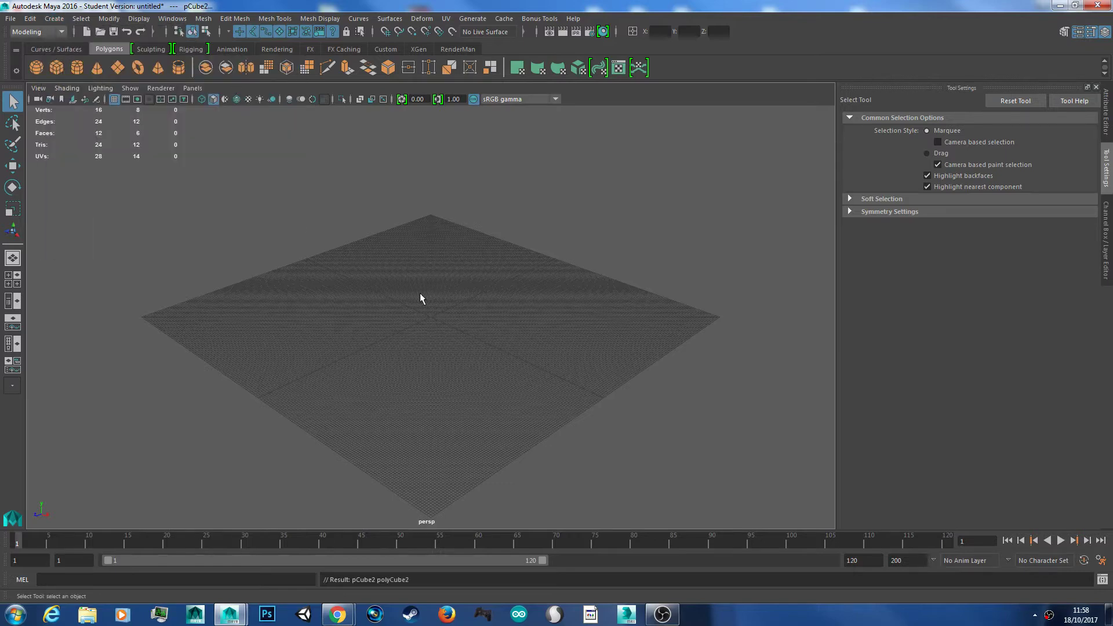
{"action": "key", "text": "w"}
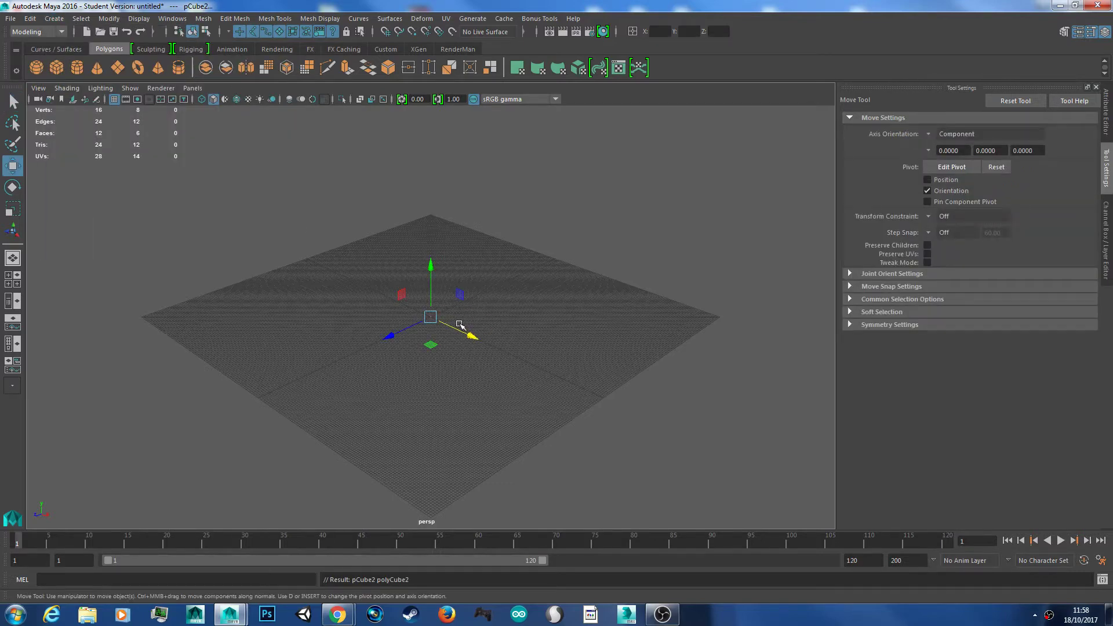
{"action": "scroll", "coordinate": [516, 316], "scroll_direction": "up", "scroll_amount": 2}
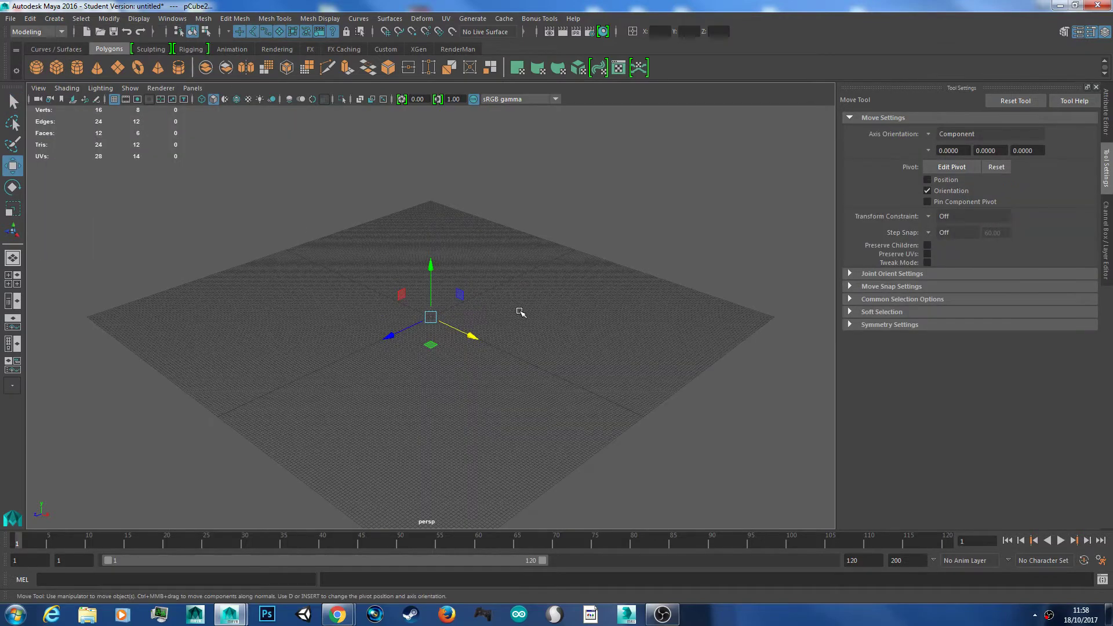
{"action": "left_click", "coordinate": [398, 368]}
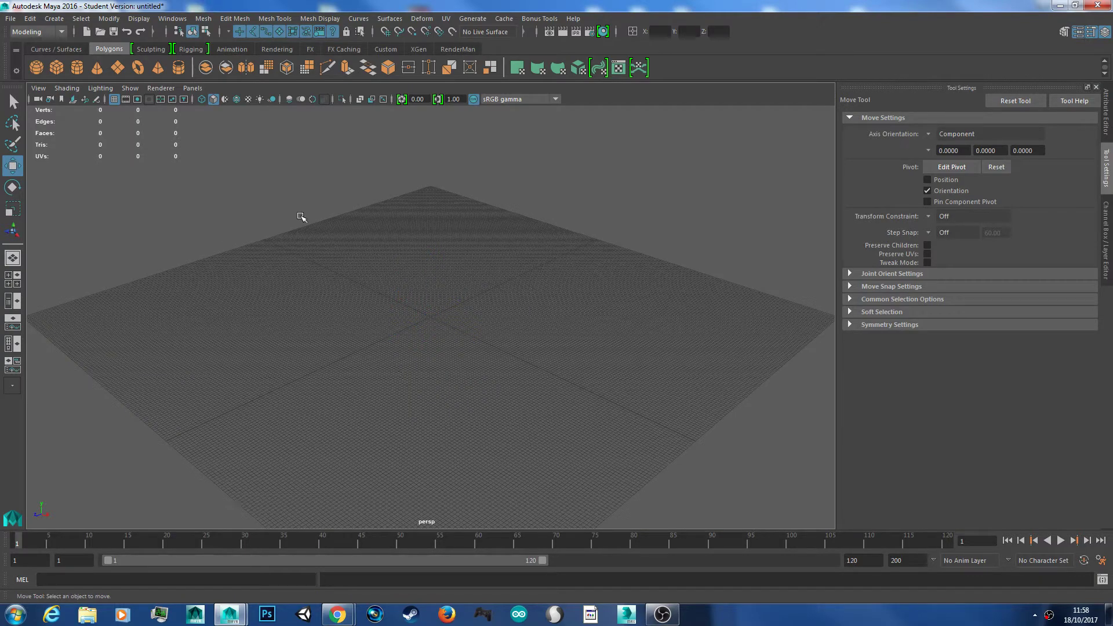
- Create a polygon cube at the origin and scale it uniformly to about 582
{"action": "left_click", "coordinate": [57, 68]}
{"action": "key", "text": "r"}
{"action": "left_click_drag", "start_coordinate": [431, 317], "coordinate": [456, 318]}
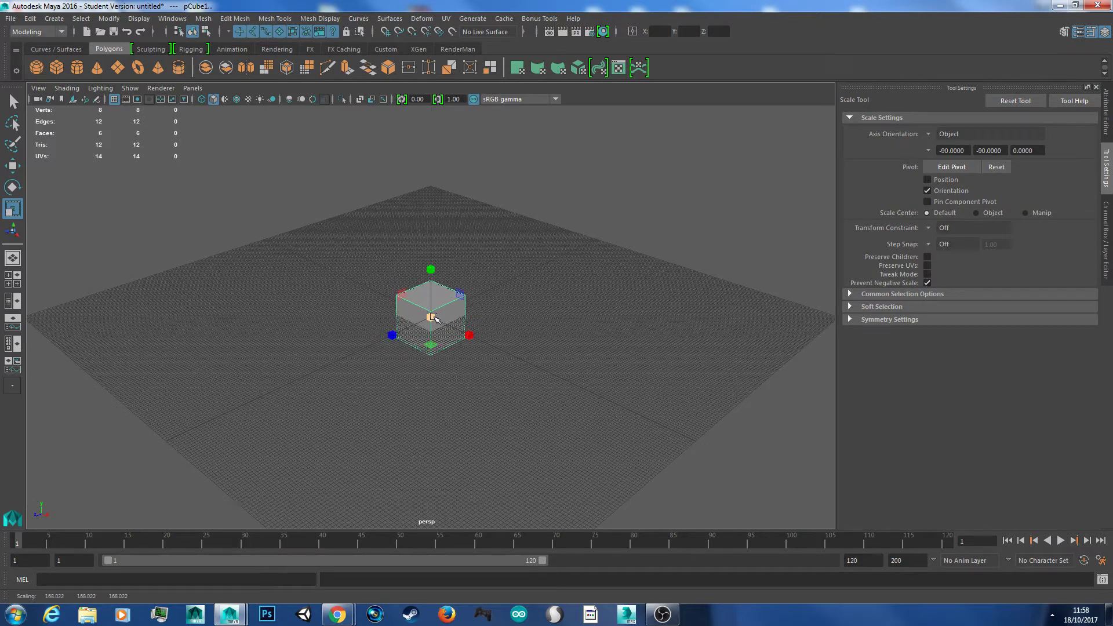
{"action": "mouse_move", "coordinate": [431, 318]}
{"action": "left_mouse_down"}
{"action": "mouse_move", "coordinate": [527, 261]}
{"action": "mouse_move", "coordinate": [432, 318]}
{"action": "left_mouse_up"}
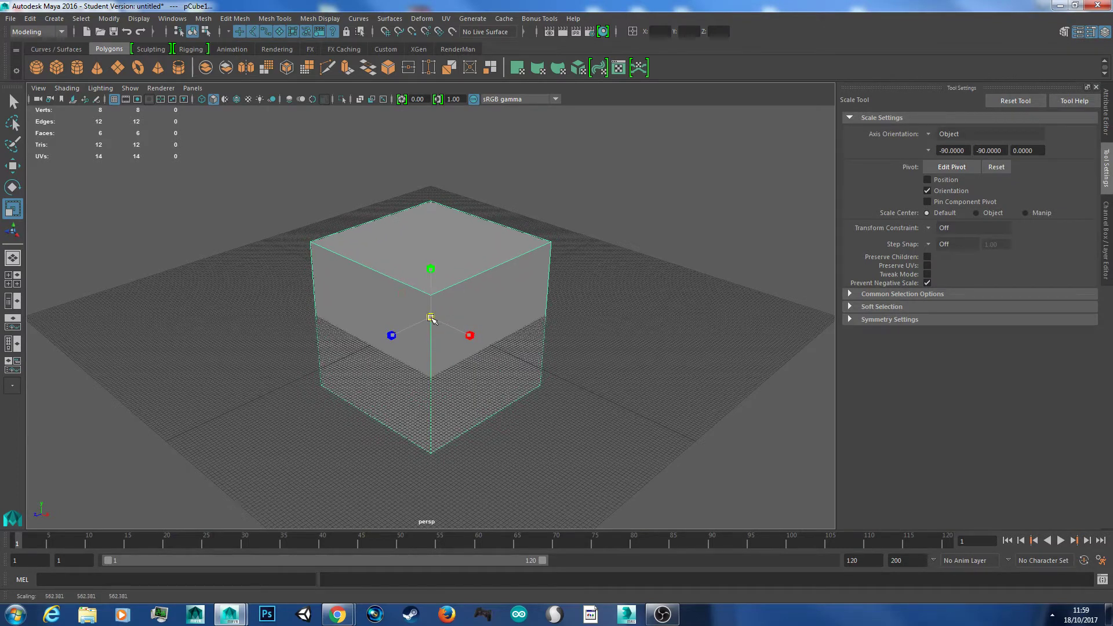
- Create a polygon plane and scale it uniformly to about 1661 as a ground surface around the cube
{"action": "key", "text": "w"}
{"action": "scroll", "coordinate": [545, 311], "scroll_direction": "down", "scroll_amount": 4}
{"action": "left_click_drag", "start_coordinate": [544, 310], "coordinate": [568, 302], "text": "alt"}
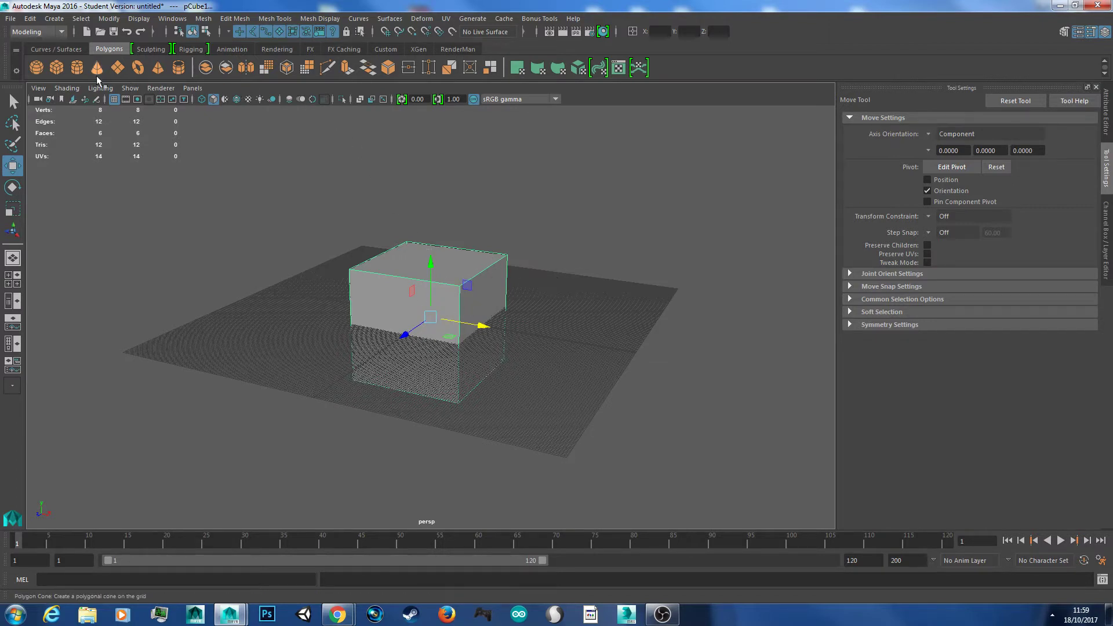
{"action": "left_click", "coordinate": [54, 18]}
{"action": "mouse_move", "coordinate": [95, 61]}
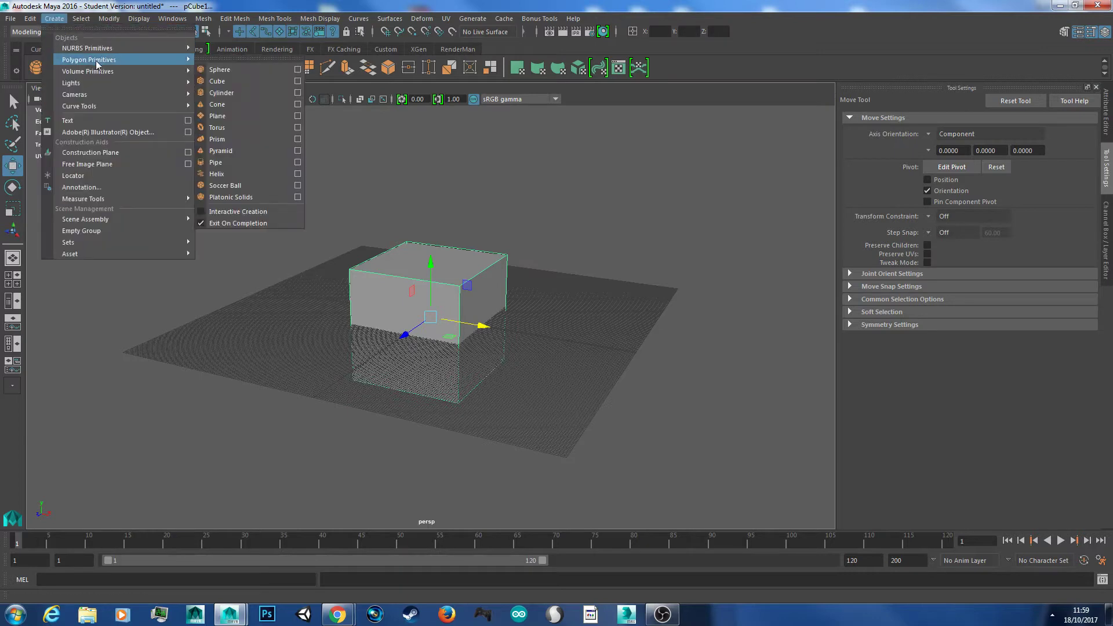
{"action": "left_click", "coordinate": [242, 116]}
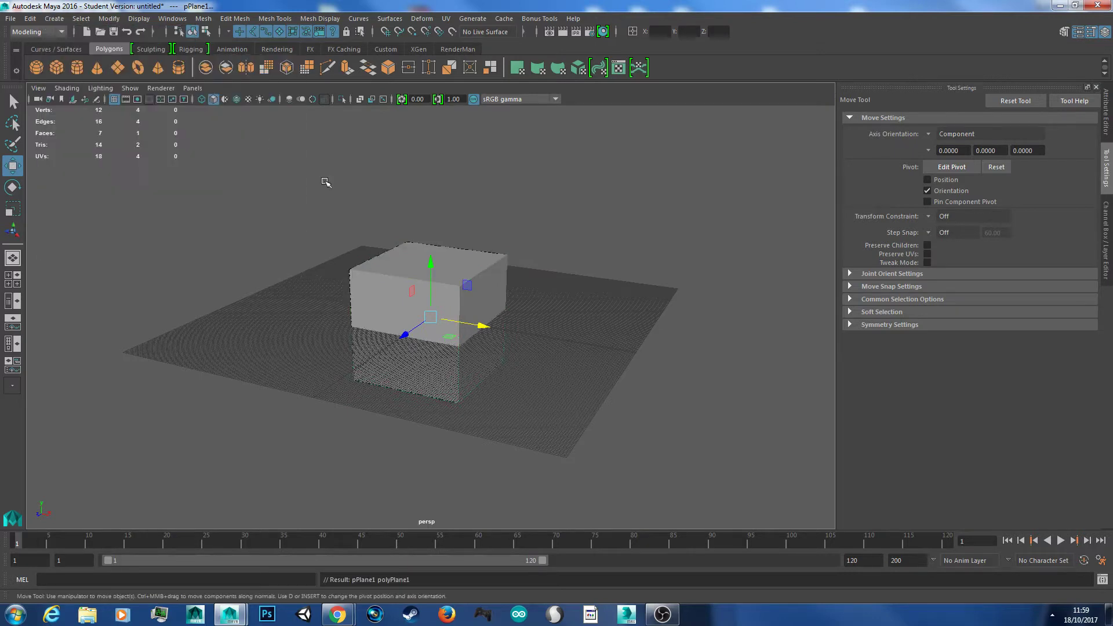
{"action": "key", "text": "r"}
{"action": "left_click_drag", "start_coordinate": [431, 317], "coordinate": [672, 269]}
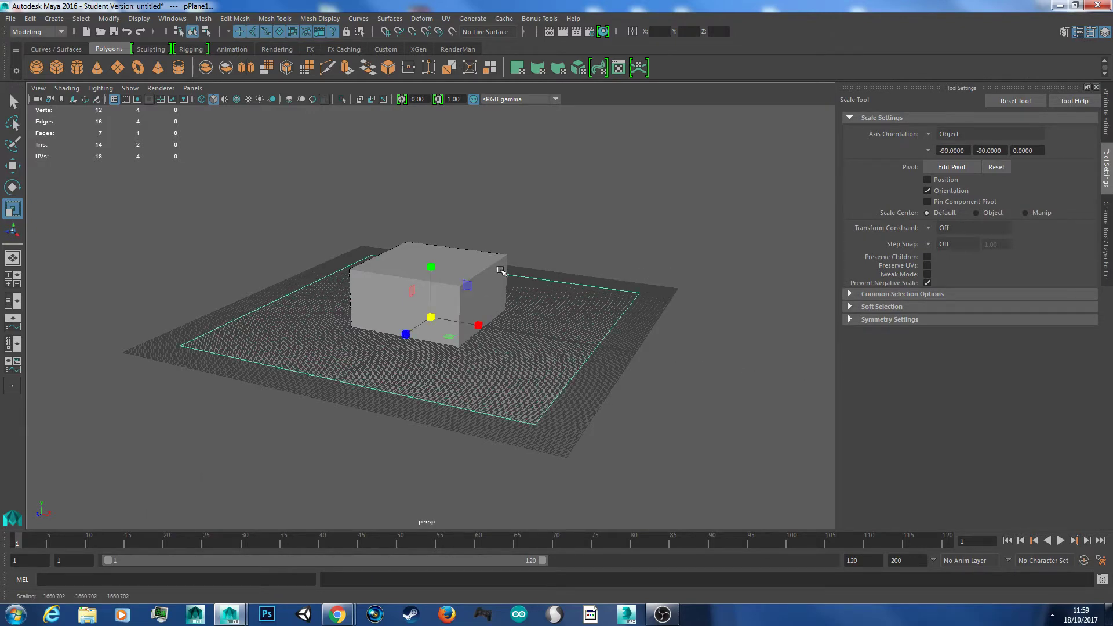
- Move the cube's pivot straight down to the centre of its bottom face, using point snapping
{"action": "left_click", "coordinate": [498, 271]}
{"action": "scroll", "coordinate": [545, 311], "scroll_direction": "up", "scroll_amount": 5}
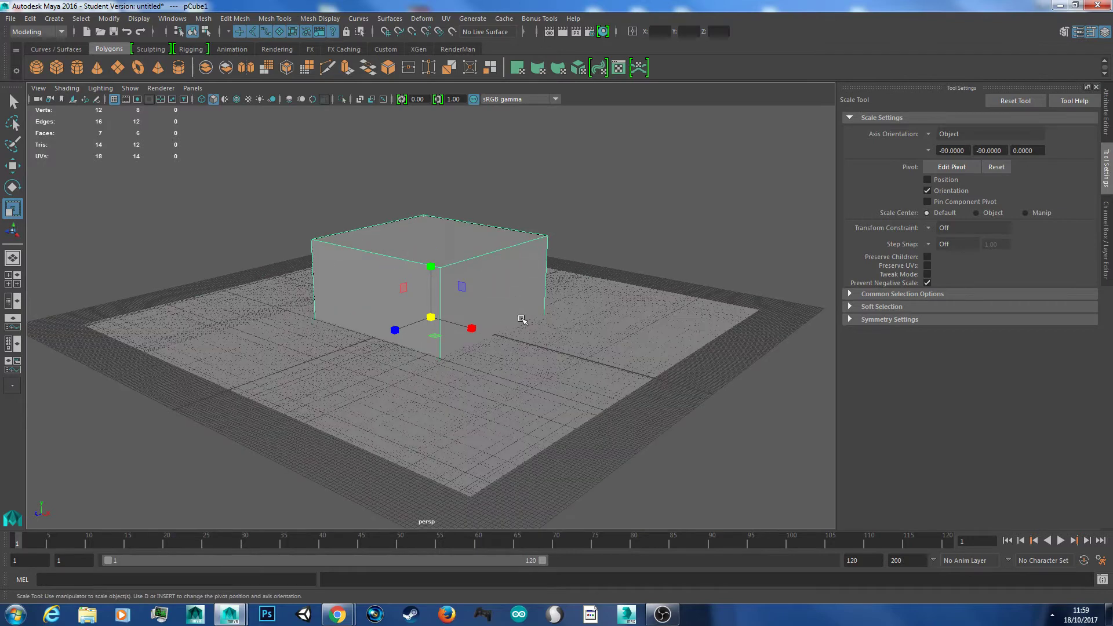
{"action": "key", "text": "w"}
{"action": "left_click_drag", "start_coordinate": [534, 351], "coordinate": [540, 323], "text": "alt"}
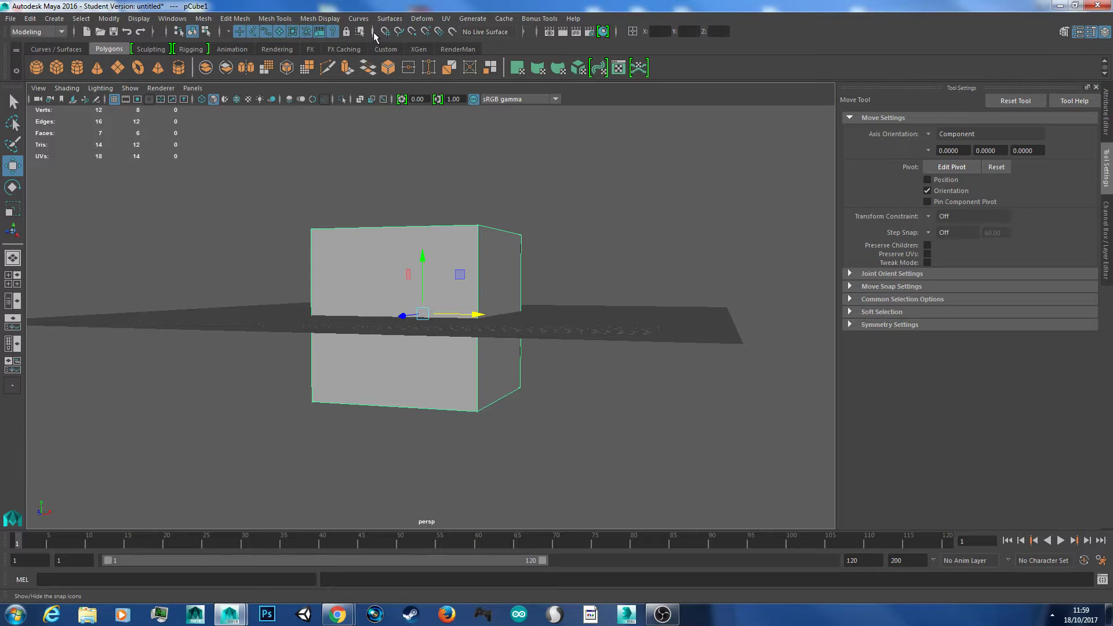
{"action": "left_click", "coordinate": [411, 32]}
{"action": "key", "text": "d"}
{"action": "left_click_drag", "start_coordinate": [423, 258], "coordinate": [423, 338]}
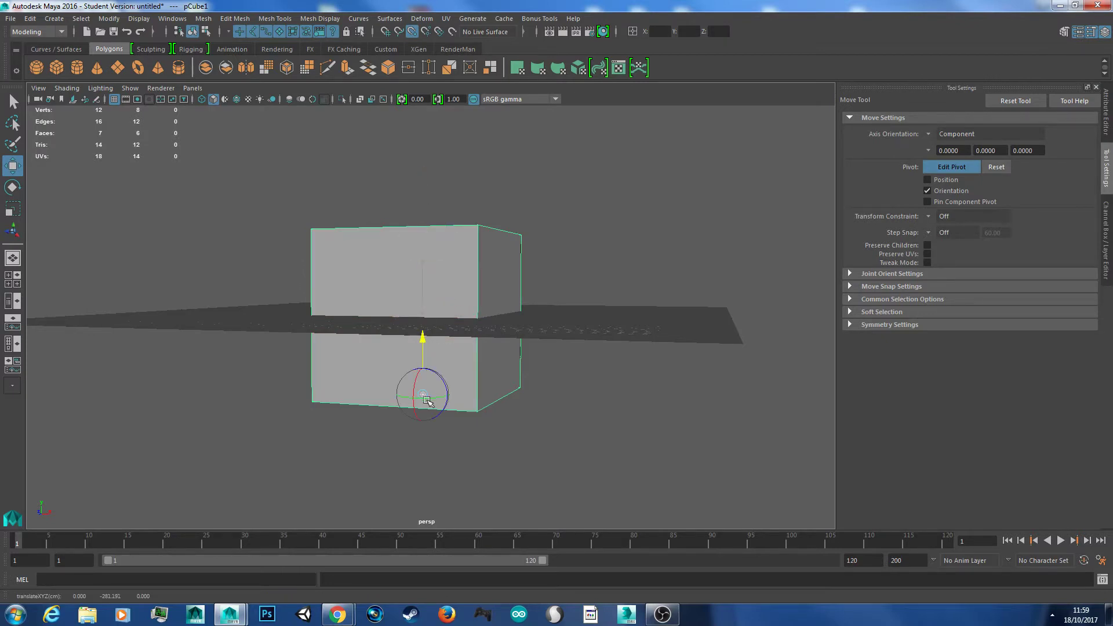
{"action": "key", "text": "d"}
- Raise the cube along Y until its base snaps onto the ground plane
{"action": "mouse_move", "coordinate": [537, 402]}
{"action": "left_mouse_down", "text": "alt"}
{"action": "mouse_move", "coordinate": [514, 391]}
{"action": "mouse_move", "coordinate": [529, 402]}
{"action": "left_mouse_up", "text": "alt"}
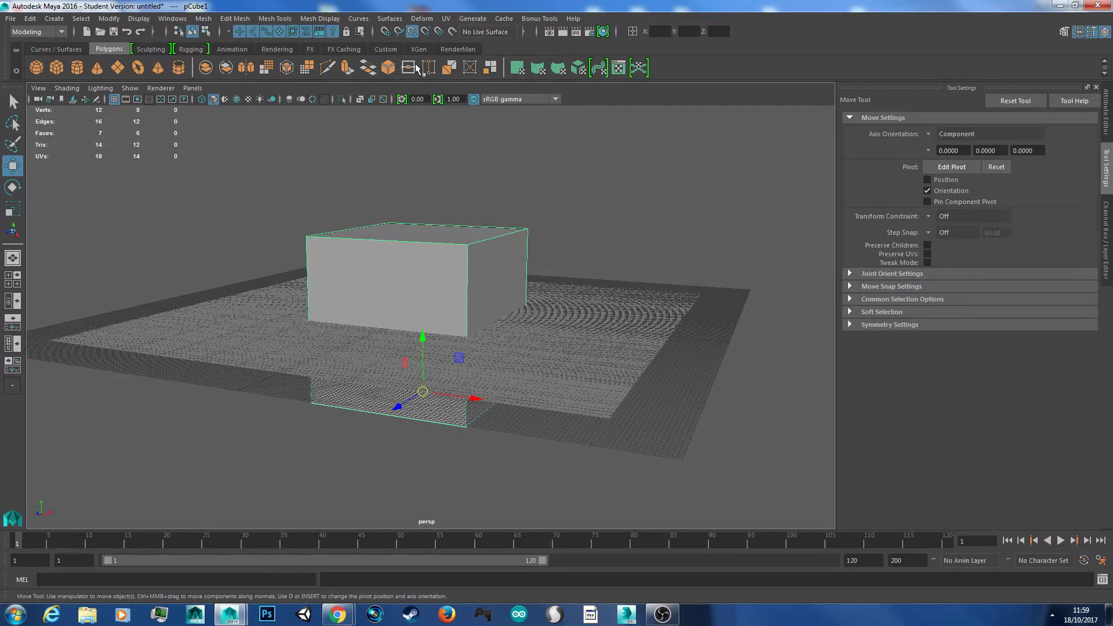
{"action": "left_click", "coordinate": [412, 32]}
{"action": "left_click_drag", "start_coordinate": [479, 381], "coordinate": [498, 395], "text": "alt"}
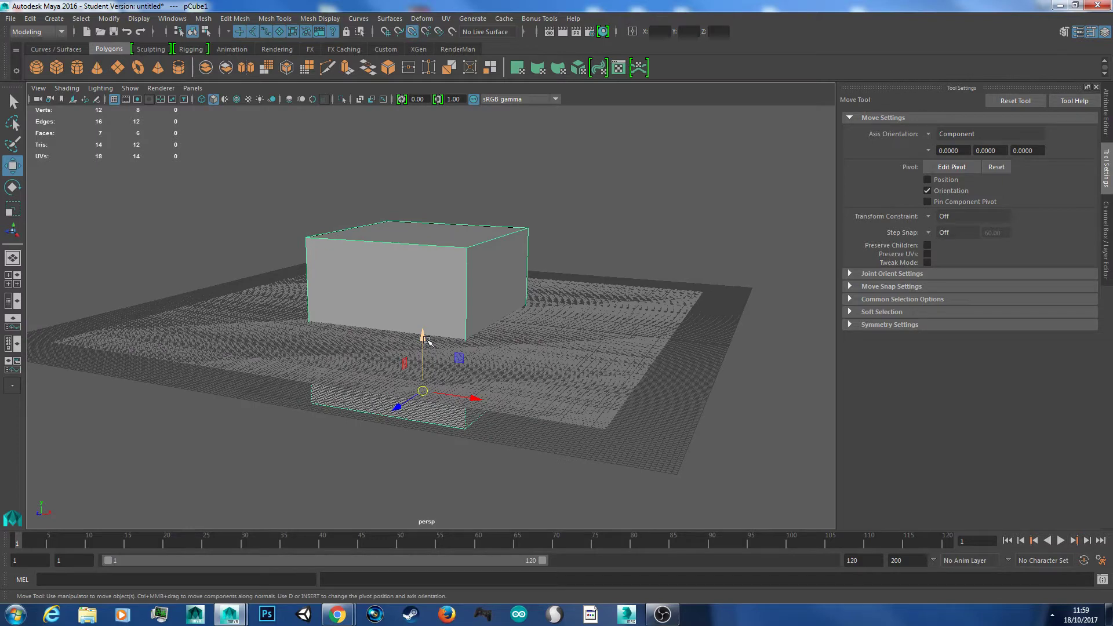
{"action": "left_click_drag", "start_coordinate": [424, 340], "coordinate": [425, 262]}
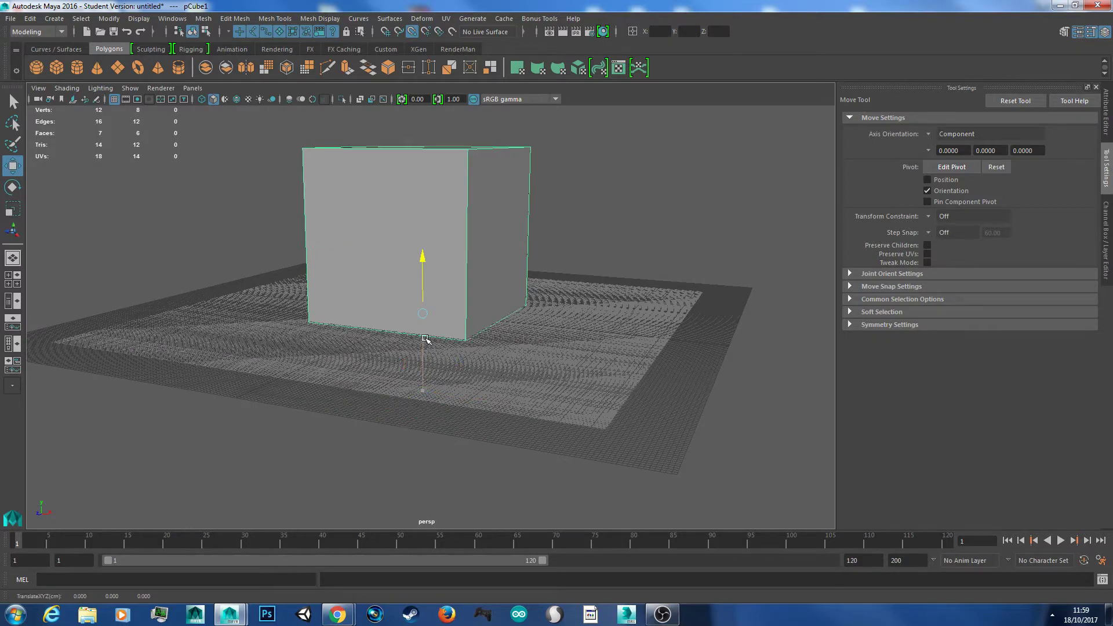
{"action": "left_click_drag", "start_coordinate": [524, 328], "coordinate": [552, 332], "text": "alt"}
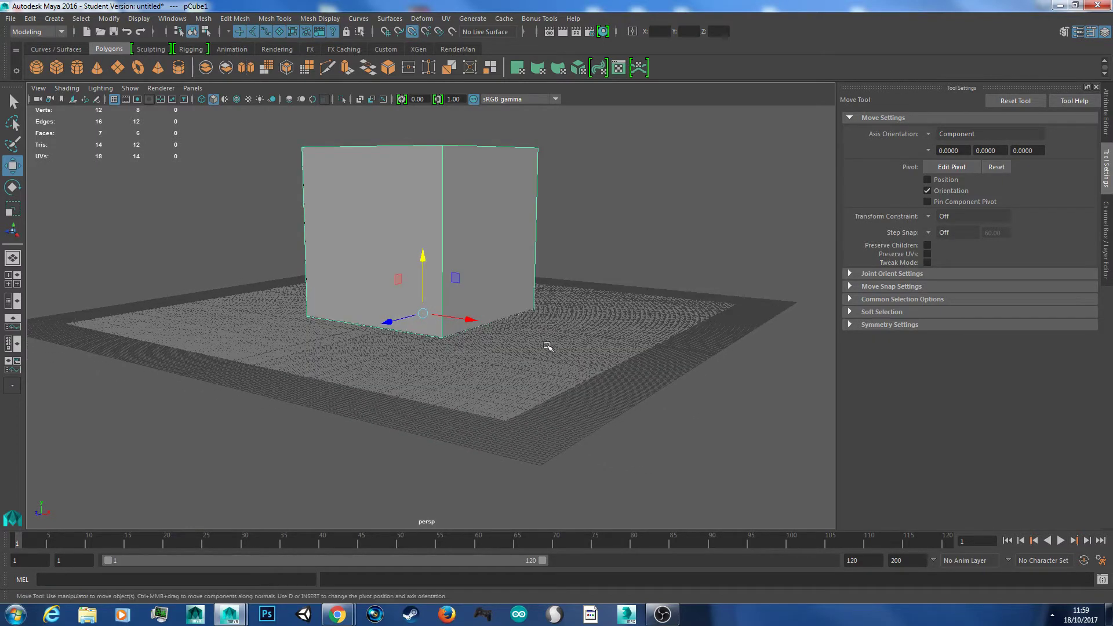
{"action": "scroll", "coordinate": [545, 307], "scroll_direction": "down", "scroll_amount": 5}
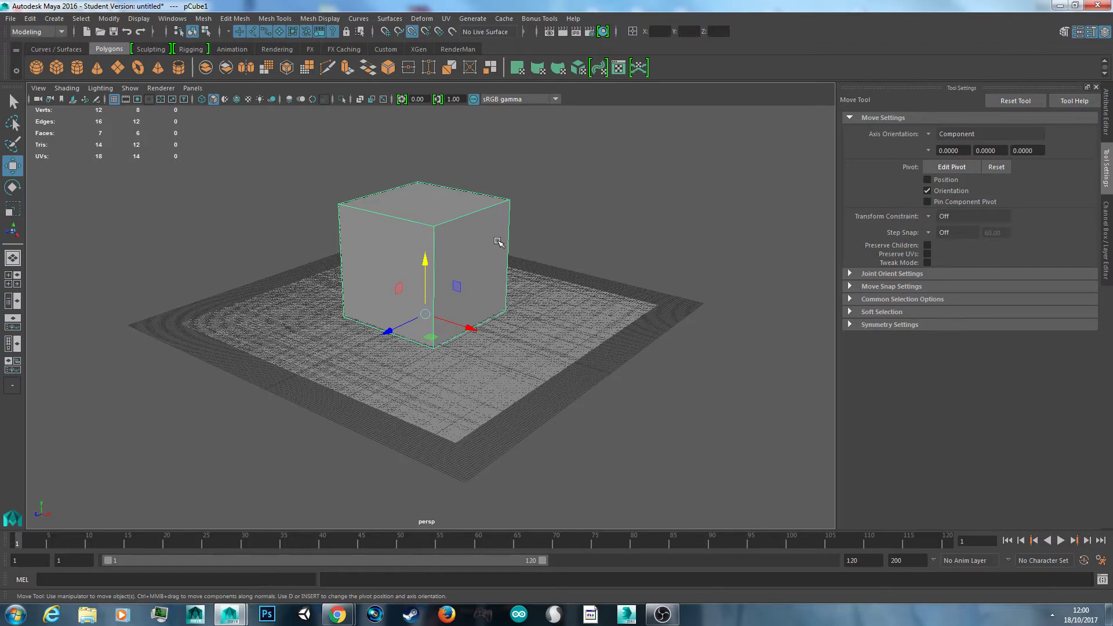
- Stretch the cube along X and adjust its depth along Z to form a long rectangular house body
{"action": "scroll", "coordinate": [494, 246], "scroll_direction": "up", "scroll_amount": 3}
{"action": "key", "text": "r"}
{"action": "left_click_drag", "start_coordinate": [470, 255], "coordinate": [515, 276], "text": "alt"}
{"action": "scroll", "coordinate": [494, 277], "scroll_direction": "down", "scroll_amount": 3}
{"action": "left_click_drag", "start_coordinate": [480, 315], "coordinate": [528, 329]}
{"action": "left_click_drag", "start_coordinate": [573, 262], "coordinate": [477, 319], "text": "alt"}
{"action": "left_click_drag", "start_coordinate": [422, 255], "coordinate": [400, 329]}
{"action": "scroll", "coordinate": [516, 270], "scroll_direction": "up", "scroll_amount": 2}
{"action": "left_click_drag", "start_coordinate": [517, 271], "coordinate": [532, 272], "text": "alt"}
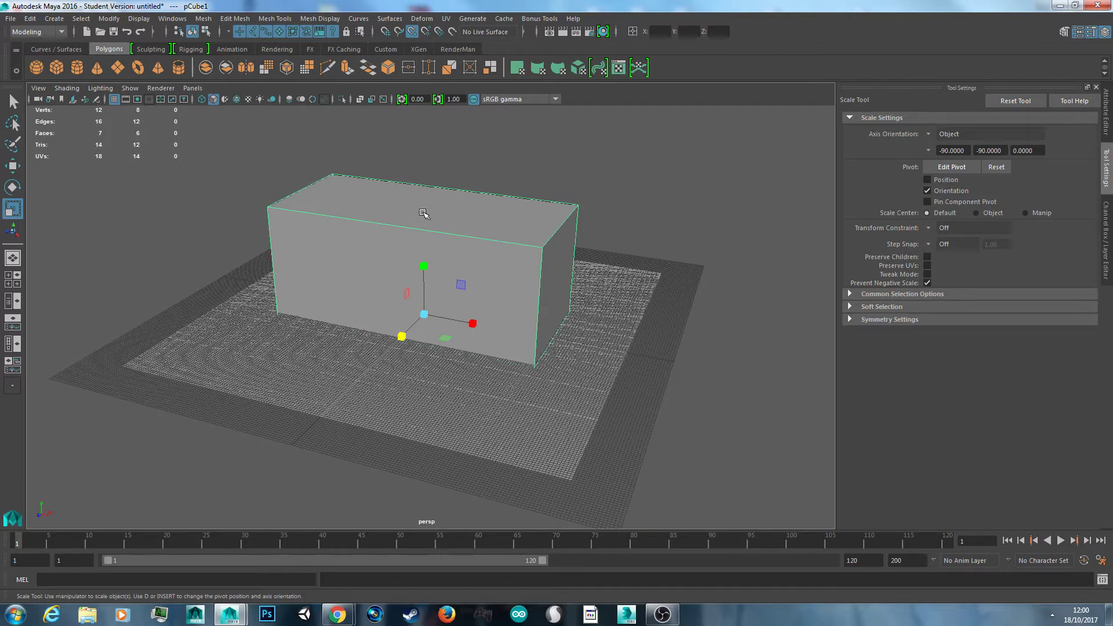
- Select the top face of the house body in face mode and extrude it upward for the roof
{"action": "right_click", "coordinate": [387, 194]}
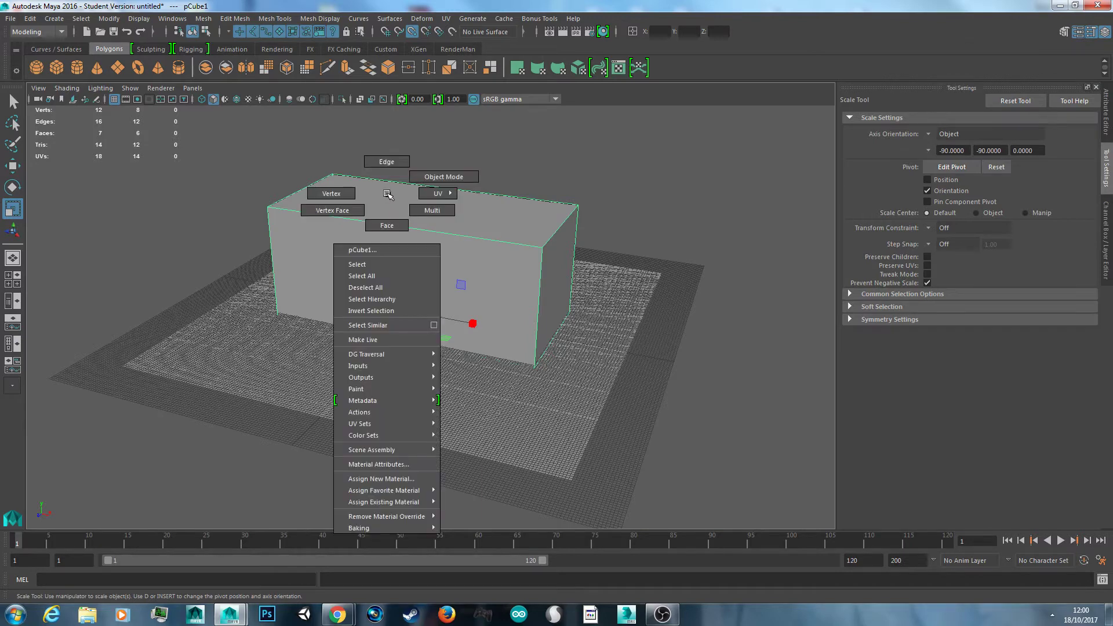
{"action": "left_click", "coordinate": [387, 226]}
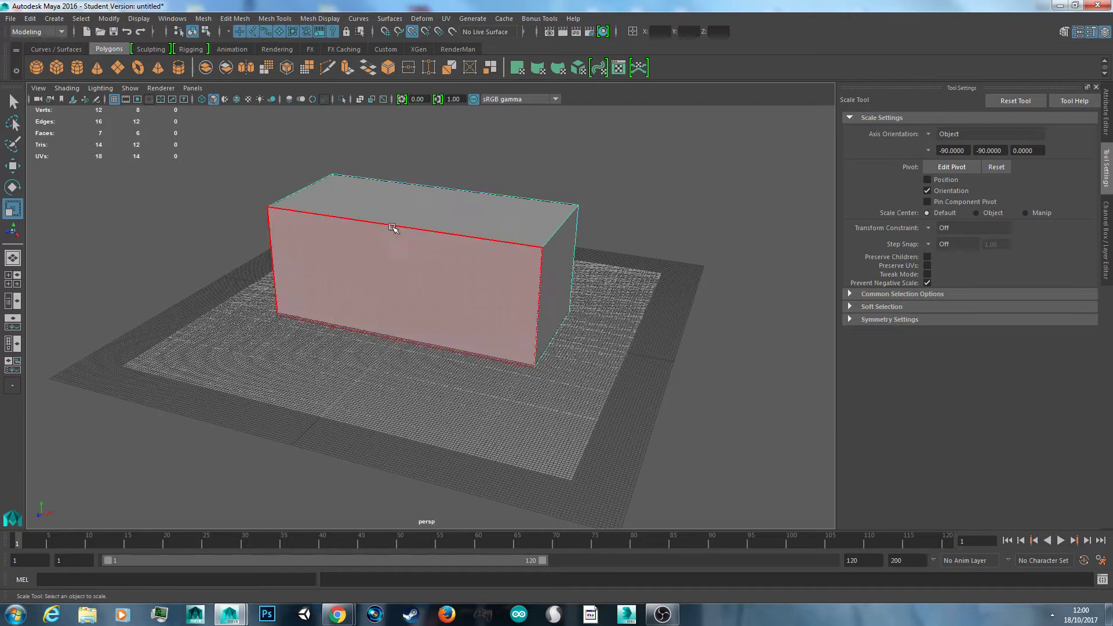
{"action": "left_click", "coordinate": [459, 213]}
{"action": "scroll", "coordinate": [544, 229], "scroll_direction": "up", "scroll_amount": 4}
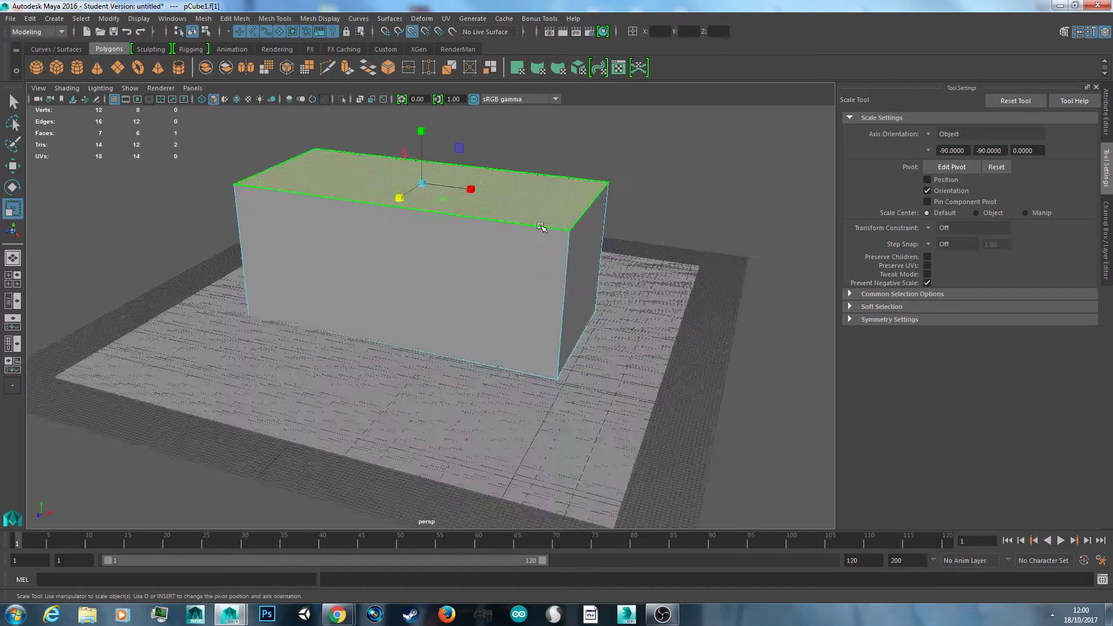
{"action": "middle_click_drag", "start_coordinate": [560, 196], "coordinate": [571, 307], "text": "alt"}
{"action": "left_click_drag", "start_coordinate": [570, 307], "coordinate": [534, 300], "text": "alt"}
{"action": "scroll", "coordinate": [531, 297], "scroll_direction": "down", "scroll_amount": 2}
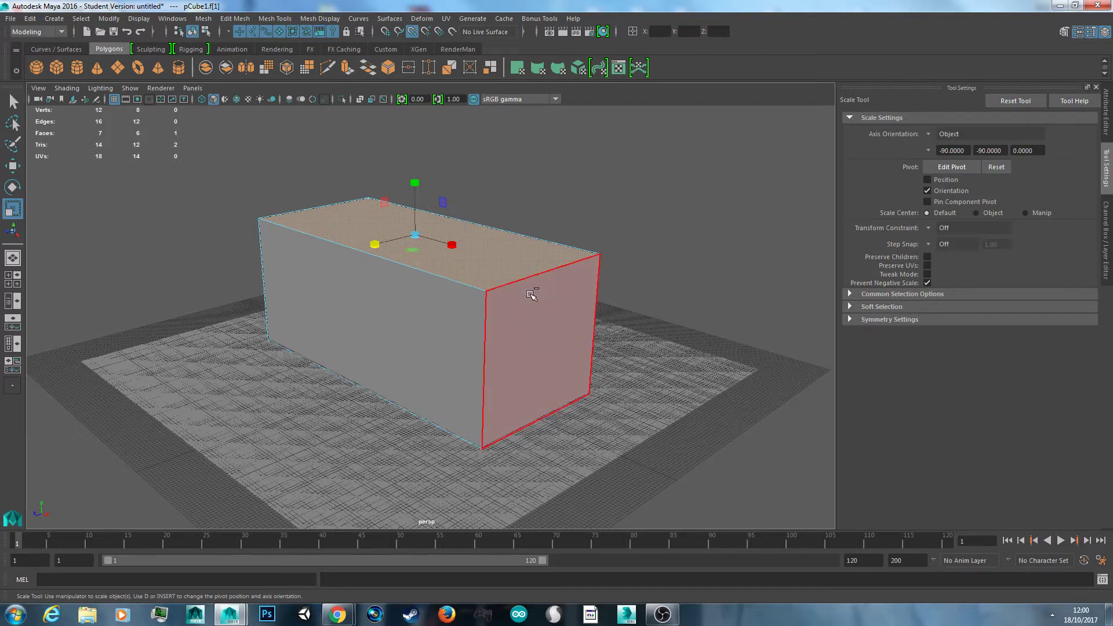
{"action": "key", "text": "ctrl+e"}
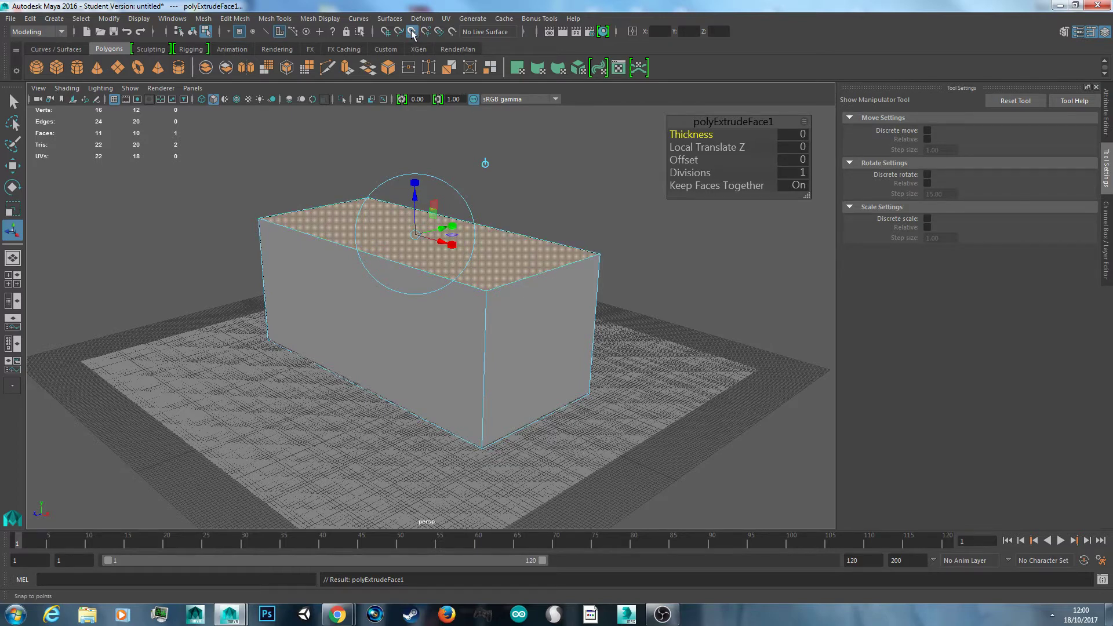
{"action": "left_click_drag", "start_coordinate": [415, 194], "coordinate": [428, 138]}
- Scale the extruded top face inward along Z into a narrow ridge, forming a pitched roof
{"action": "key", "text": "r"}
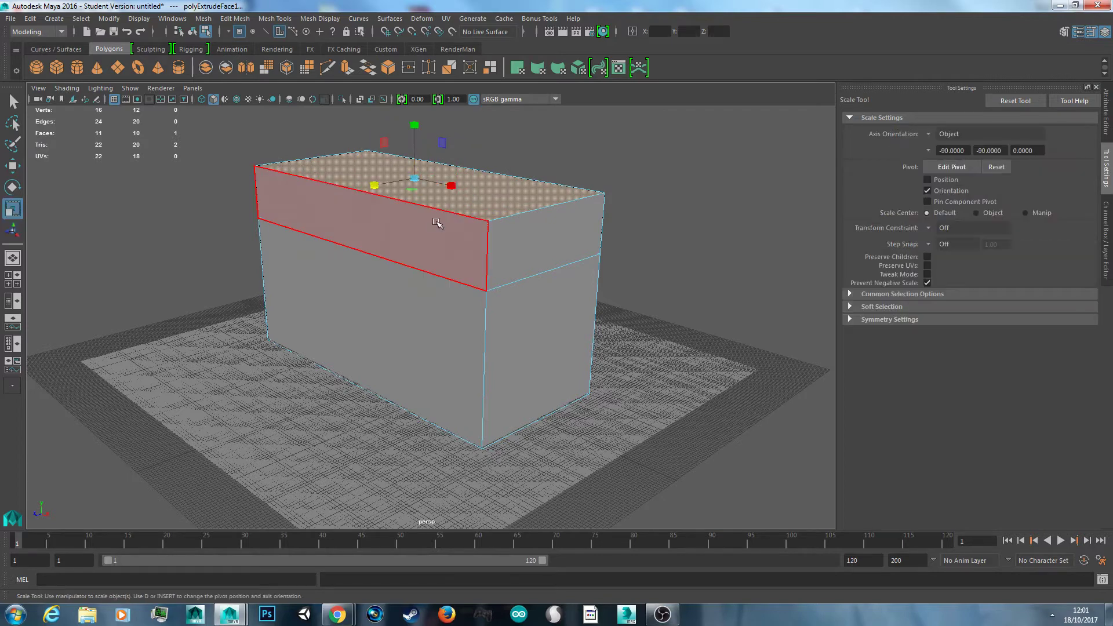
{"action": "left_click_drag", "start_coordinate": [435, 200], "coordinate": [409, 195], "text": "alt"}
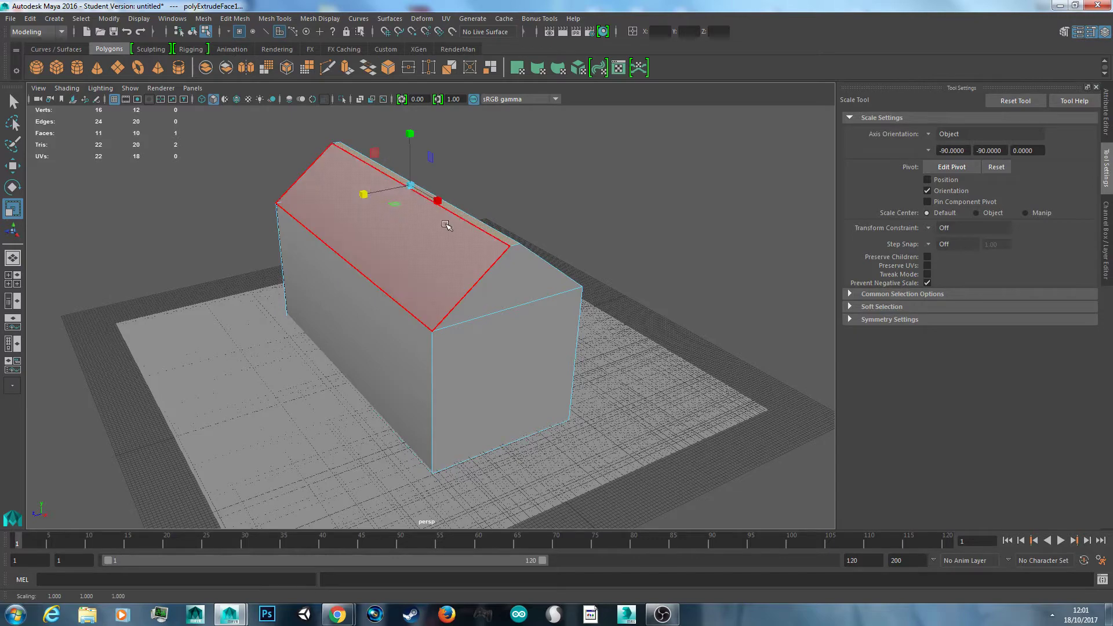
{"action": "left_click_drag", "start_coordinate": [499, 217], "coordinate": [497, 311], "text": "alt"}
{"action": "left_click_drag", "start_coordinate": [342, 202], "coordinate": [379, 207]}
- Switch the house to vertex mode and select all the vertices along the roof ridge
{"action": "scroll", "coordinate": [406, 278], "scroll_direction": "down", "scroll_amount": 5}
{"action": "left_click_drag", "start_coordinate": [409, 293], "coordinate": [480, 279], "text": "alt"}
{"action": "right_click_drag", "start_coordinate": [565, 272], "coordinate": [502, 270]}
{"action": "left_click_drag", "start_coordinate": [502, 270], "coordinate": [540, 247], "text": "alt"}
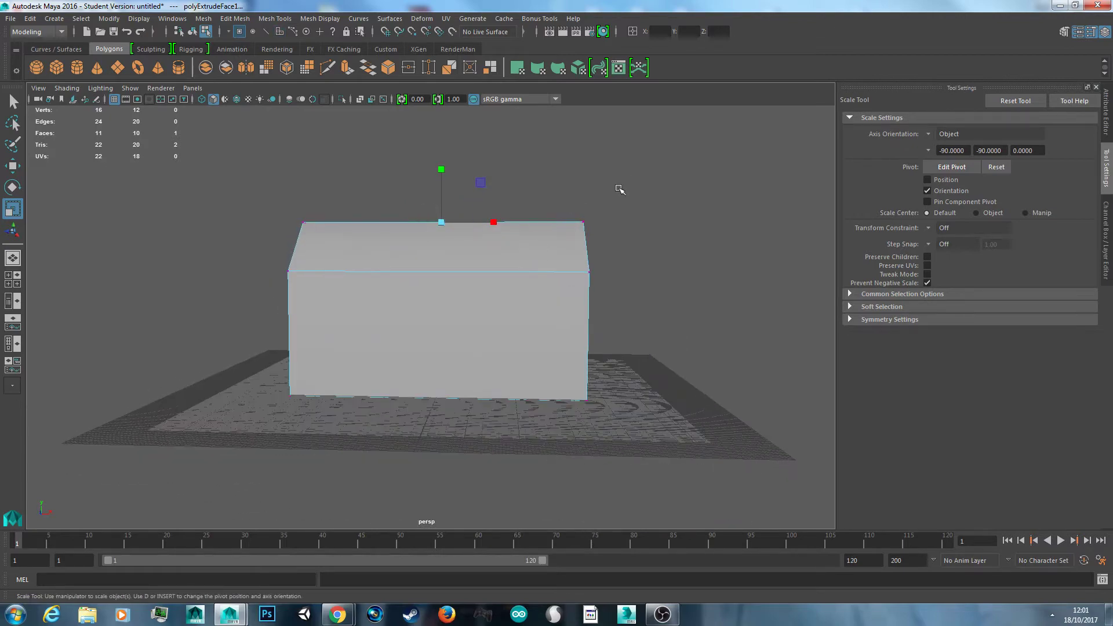
{"action": "left_click_drag", "start_coordinate": [653, 178], "coordinate": [224, 244]}
{"action": "left_click_drag", "start_coordinate": [489, 199], "coordinate": [544, 235], "text": "alt"}
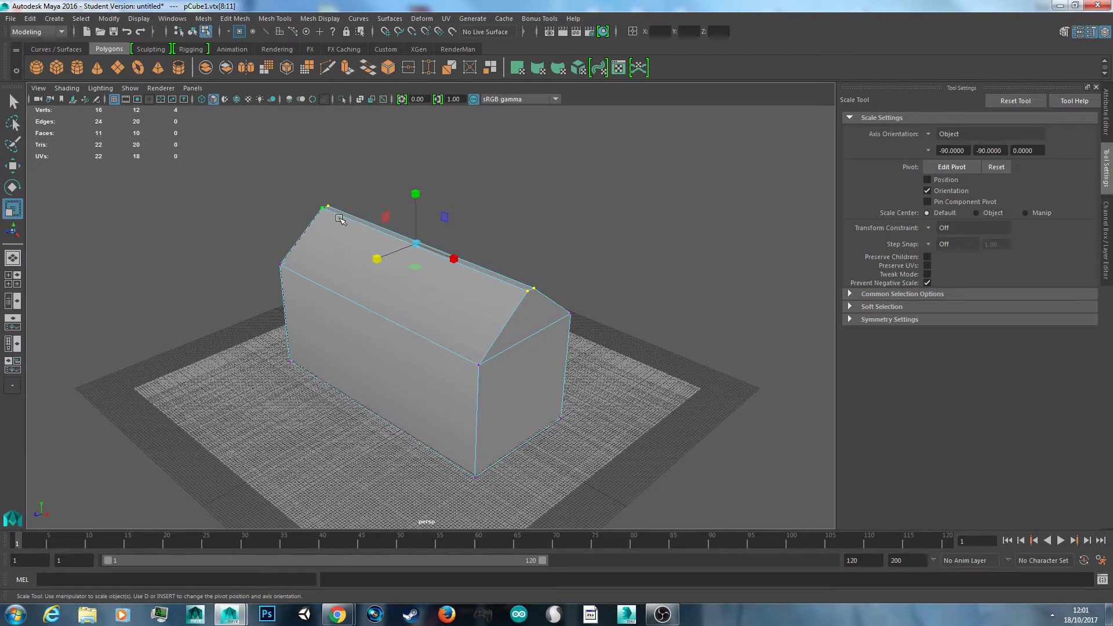
- Try to merge each end's pair of roof-ridge vertices to their center
{"action": "left_click", "coordinate": [240, 20]}
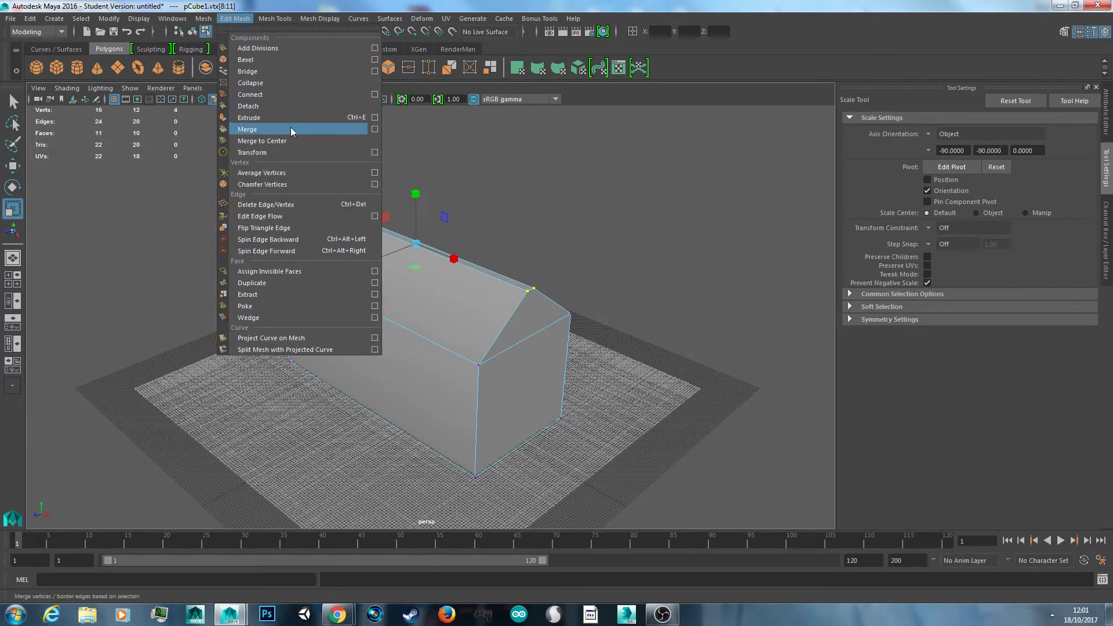
{"action": "left_click", "coordinate": [574, 225]}
{"action": "scroll", "coordinate": [576, 226], "scroll_direction": "up", "scroll_amount": 3}
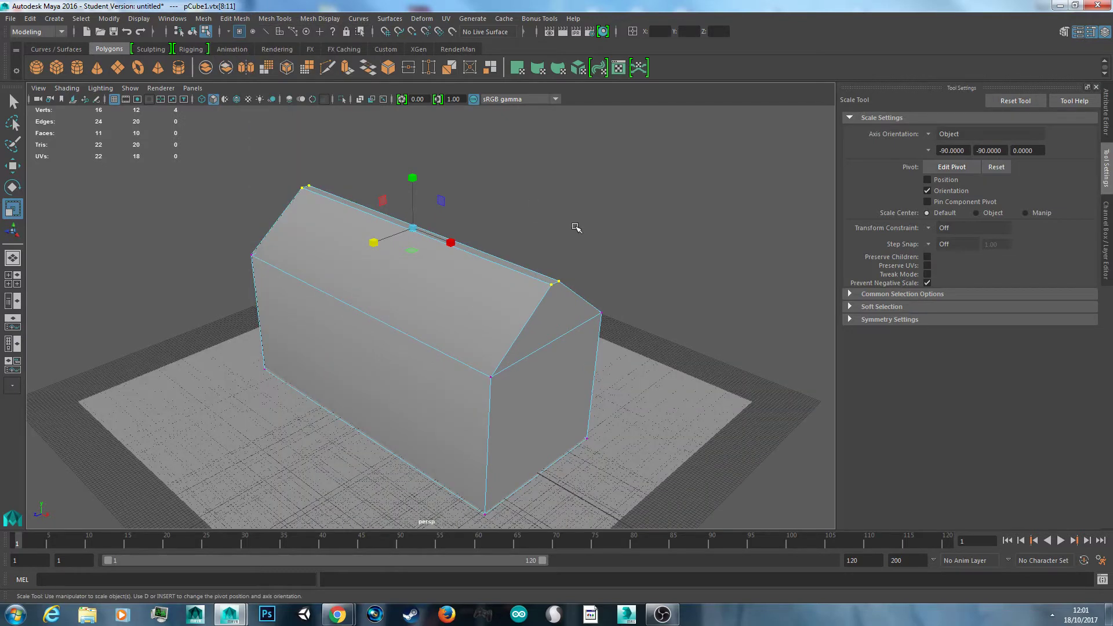
{"action": "left_click_drag", "start_coordinate": [613, 254], "coordinate": [643, 219], "text": "alt"}
{"action": "left_click_drag", "start_coordinate": [647, 172], "coordinate": [612, 206]}
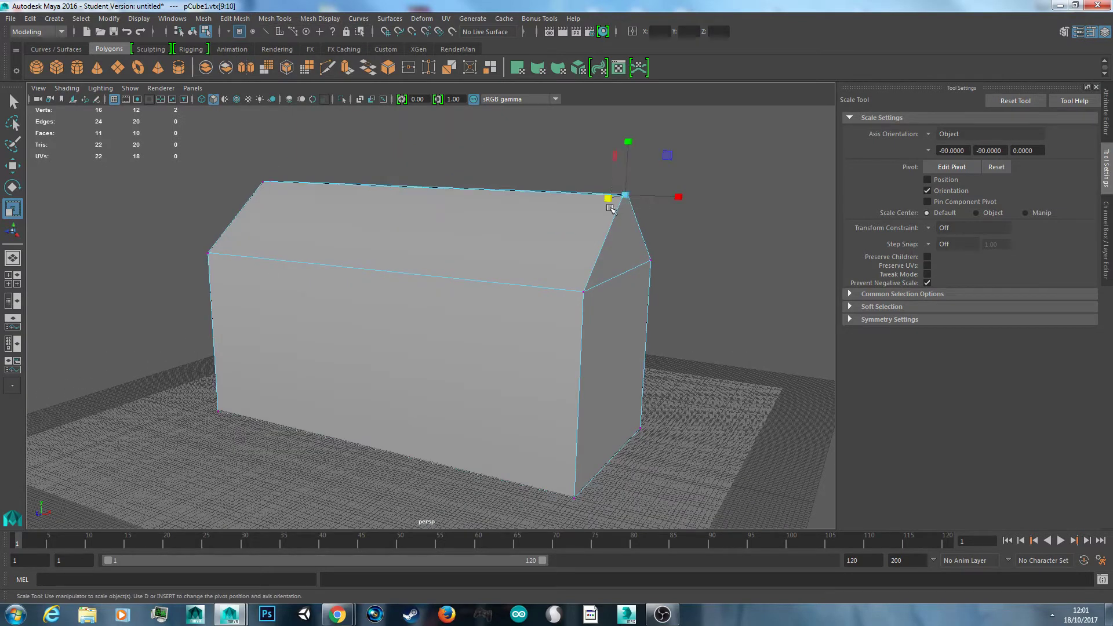
{"action": "left_click", "coordinate": [234, 18]}
{"action": "left_click", "coordinate": [288, 142]}
{"action": "left_click_drag", "start_coordinate": [340, 169], "coordinate": [253, 187], "text": "alt"}
{"action": "left_click_drag", "start_coordinate": [247, 204], "coordinate": [320, 197]}
{"action": "left_click_drag", "start_coordinate": [452, 156], "coordinate": [429, 152], "text": "alt"}
{"action": "right_click_drag", "start_coordinate": [431, 242], "coordinate": [493, 191]}
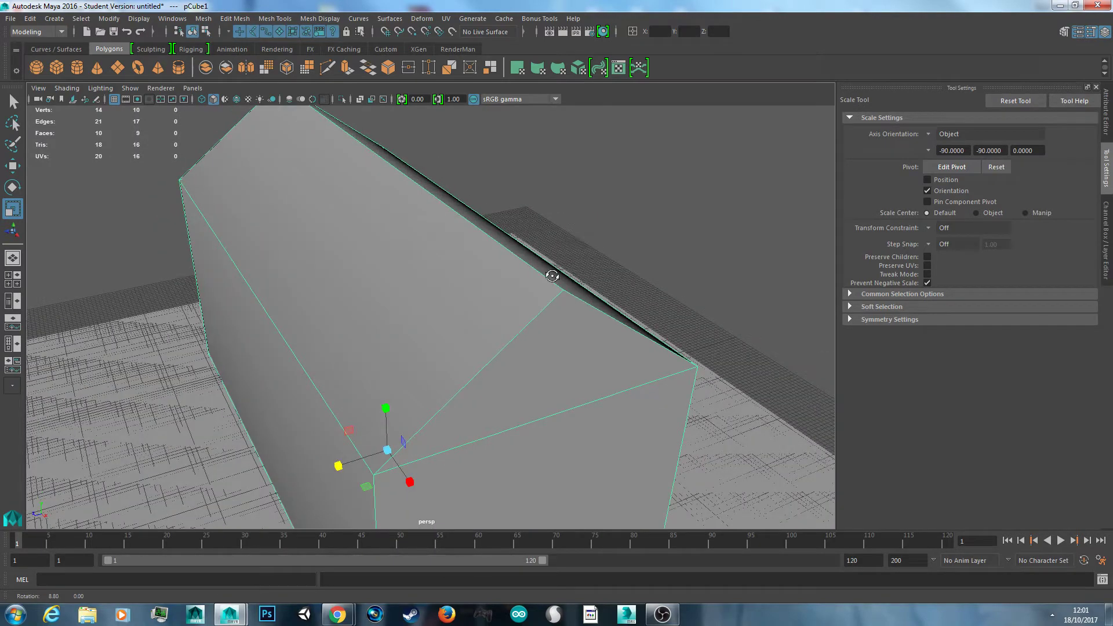
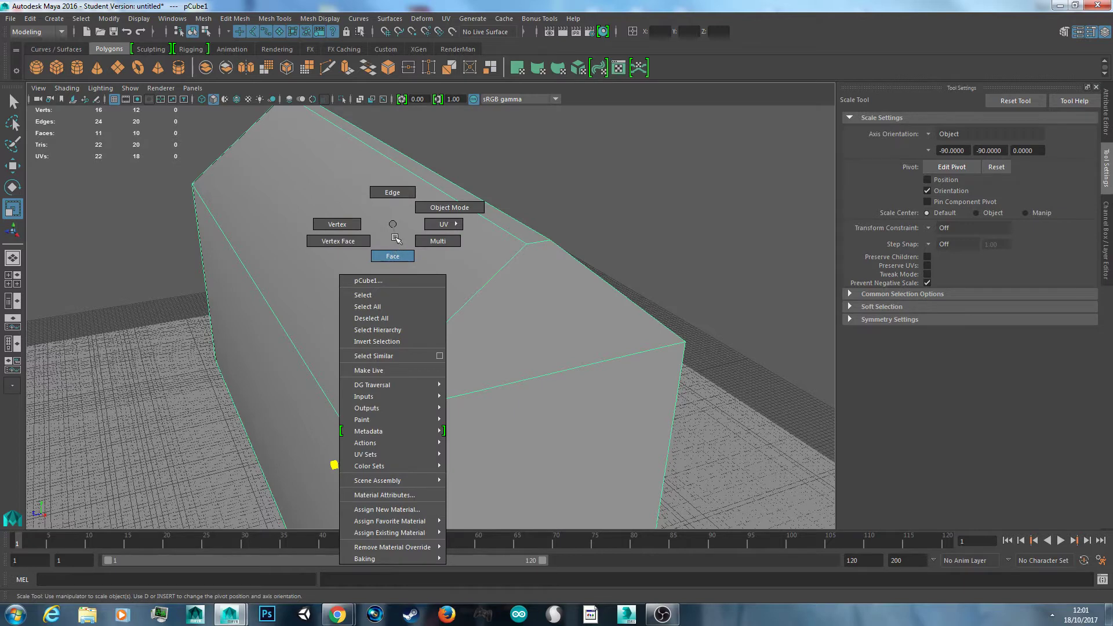
- Select both roof slopes and the narrow ridge face between them in face mode
{"action": "right_click_drag", "start_coordinate": [394, 238], "coordinate": [392, 258]}
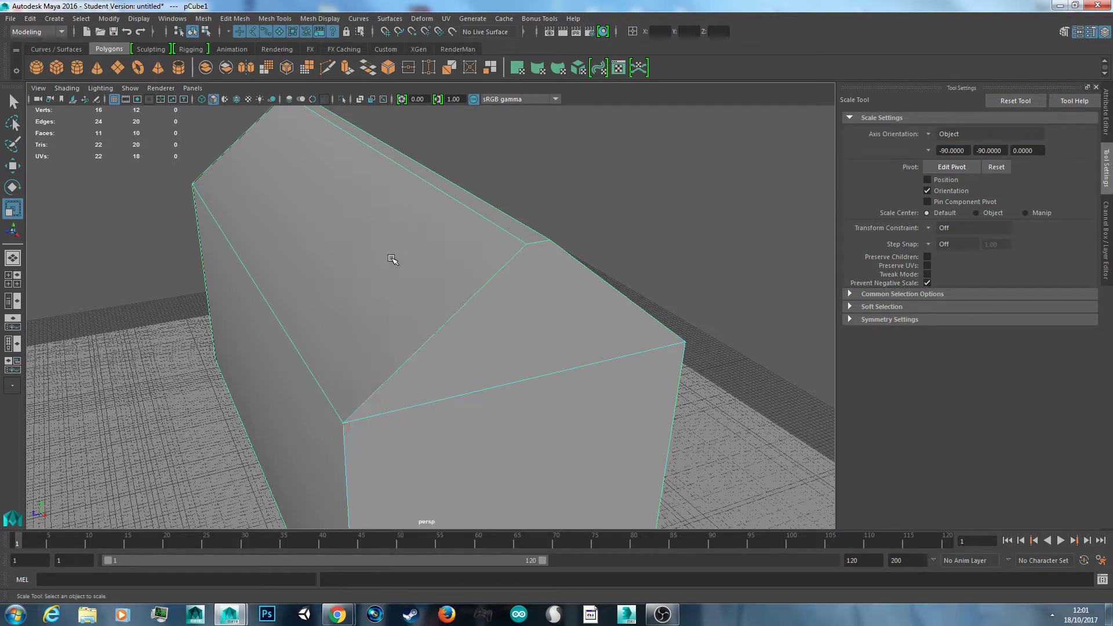
{"action": "left_click", "coordinate": [418, 224]}
{"action": "left_click_drag", "start_coordinate": [532, 223], "coordinate": [527, 237], "text": "alt"}
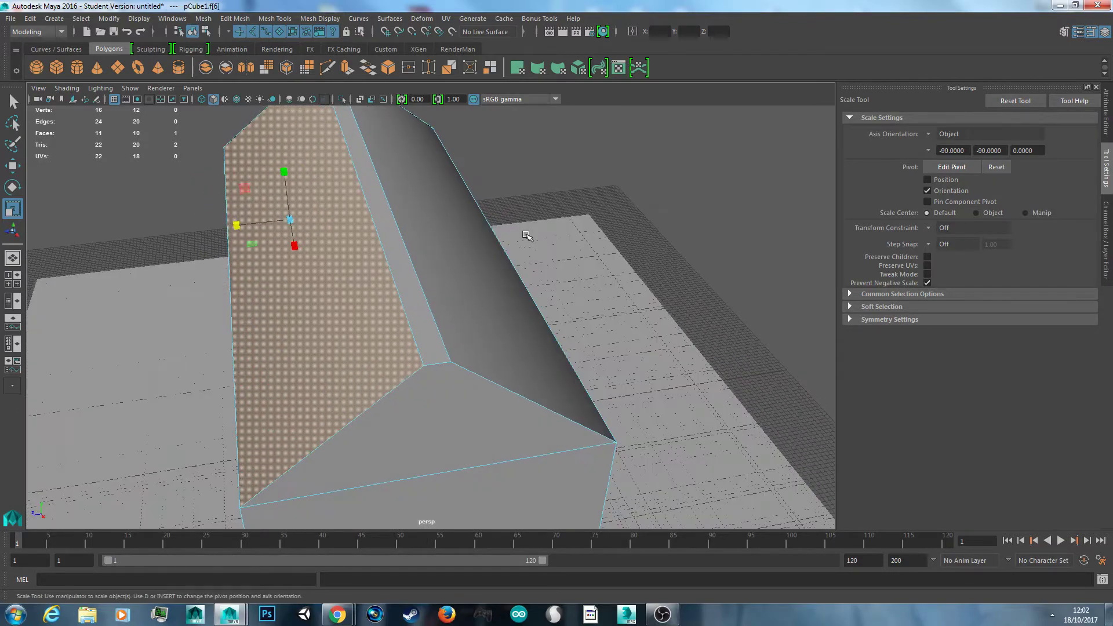
{"action": "left_click", "coordinate": [391, 240], "text": "shift"}
{"action": "left_click", "coordinate": [429, 203], "text": "shift"}
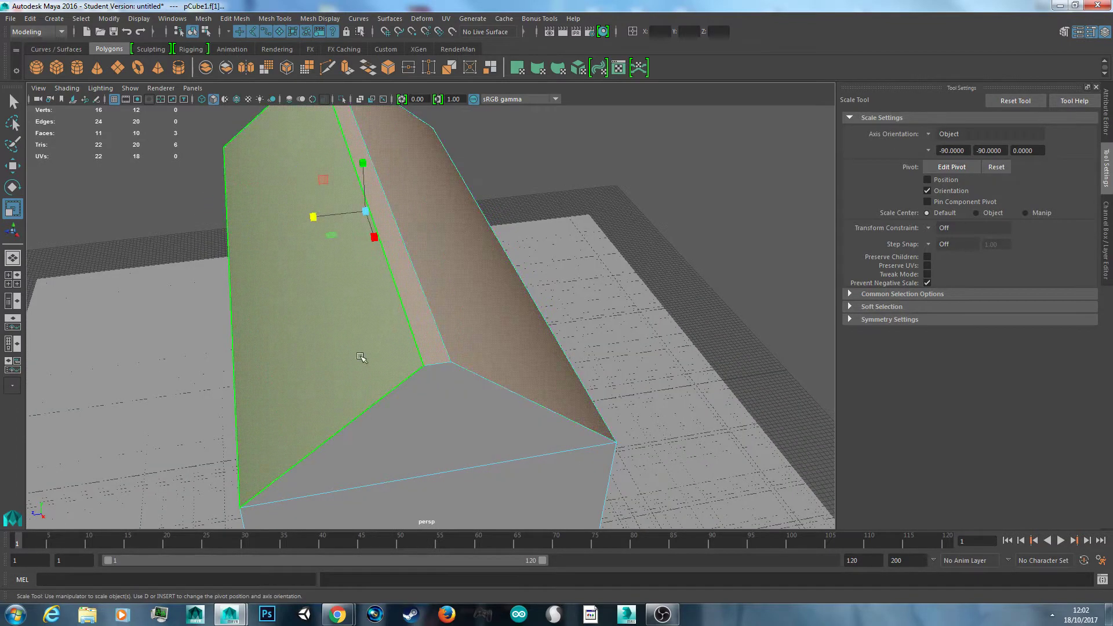
- Extrude the selected roof faces outward with a Local Translate Z of about 20.7 to thicken the roof
{"action": "left_click_drag", "start_coordinate": [361, 356], "coordinate": [378, 343], "text": "alt"}
{"action": "key", "text": "ctrl+e"}
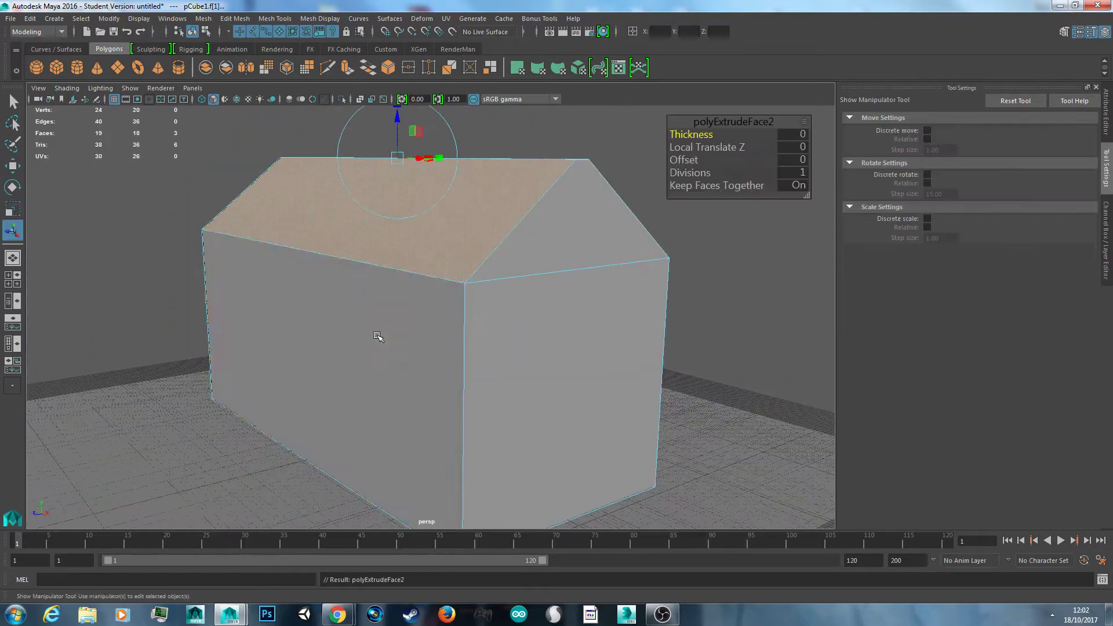
{"action": "left_click_drag", "start_coordinate": [499, 184], "coordinate": [406, 214], "text": "alt"}
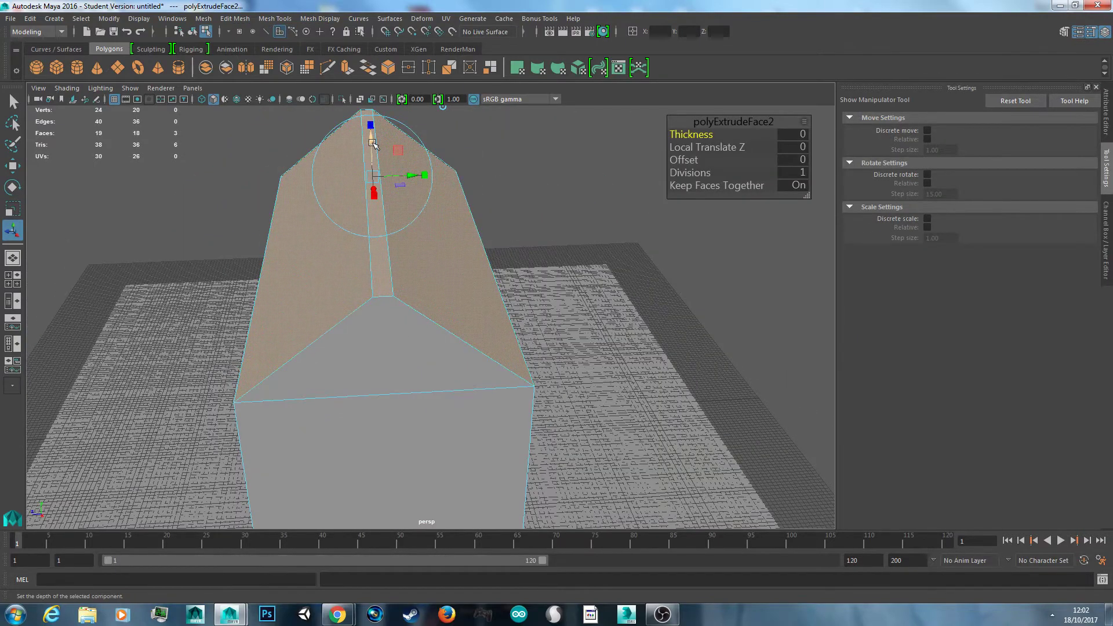
{"action": "left_click_drag", "start_coordinate": [373, 145], "coordinate": [378, 134]}
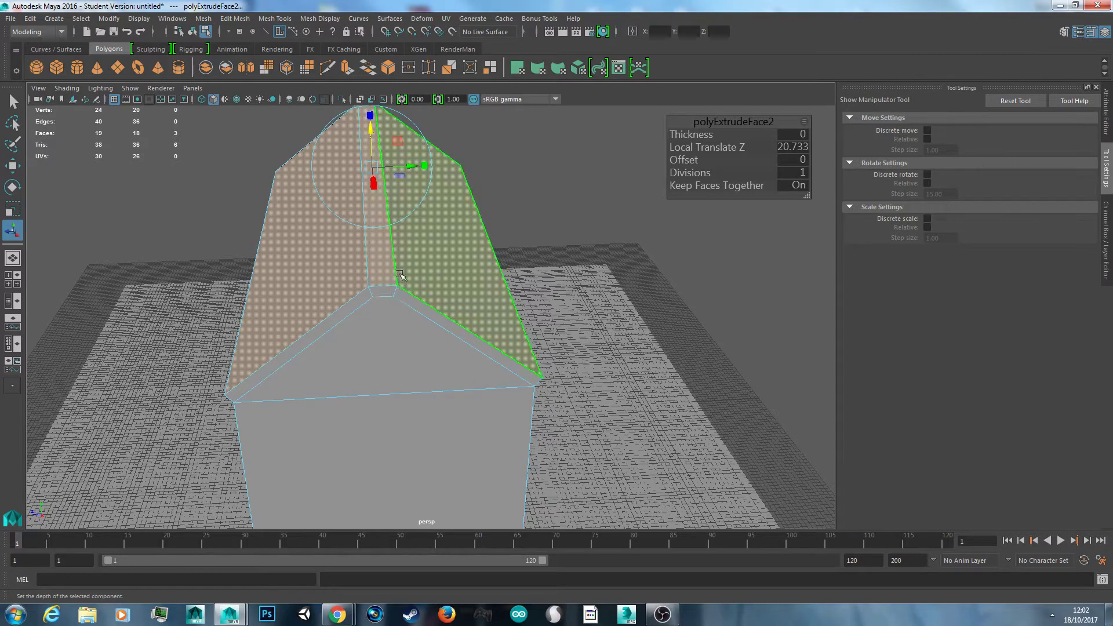
{"action": "key", "text": "w"}
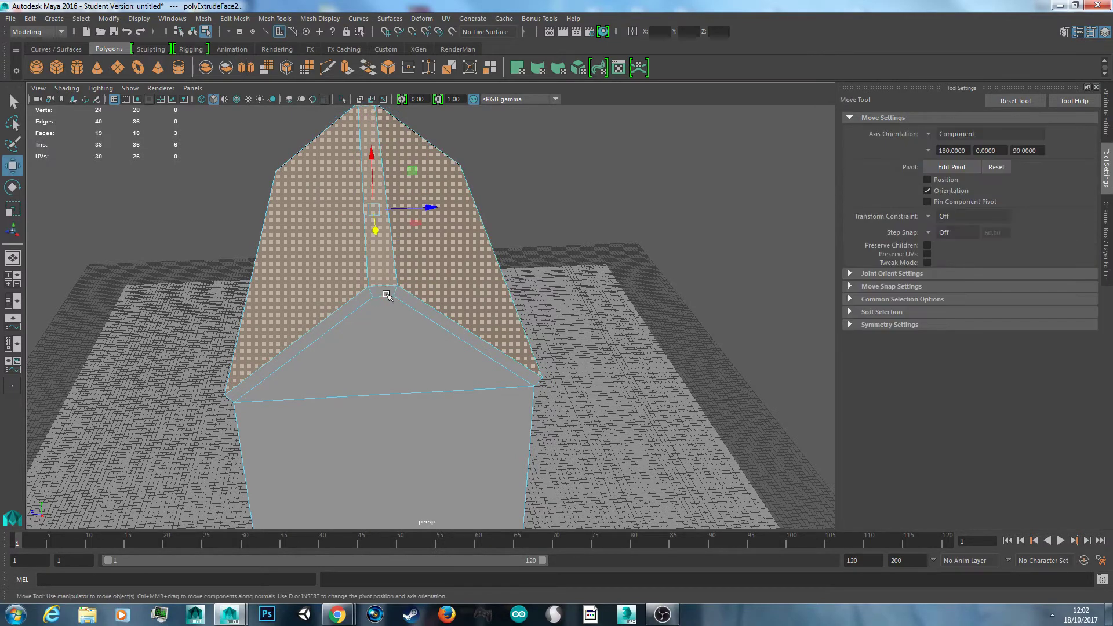
- Select the full loop of thin faces around the edge of the thickened roof
{"action": "left_click_drag", "start_coordinate": [388, 291], "coordinate": [415, 276], "text": "alt"}
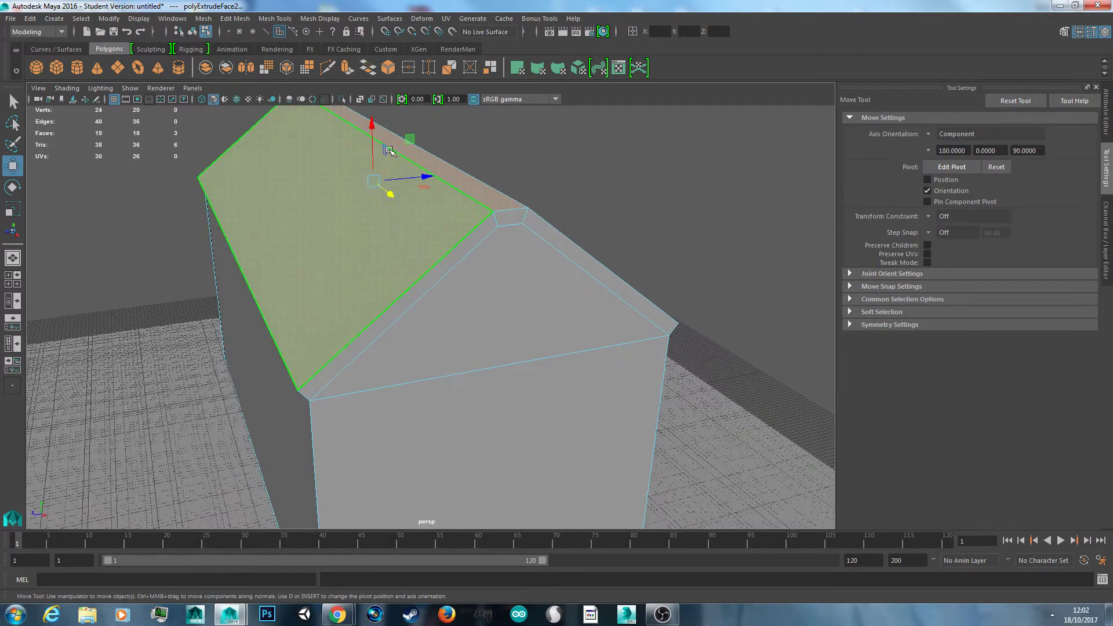
{"action": "left_click", "coordinate": [321, 385]}
{"action": "left_click_drag", "start_coordinate": [321, 384], "coordinate": [484, 251], "text": "alt"}
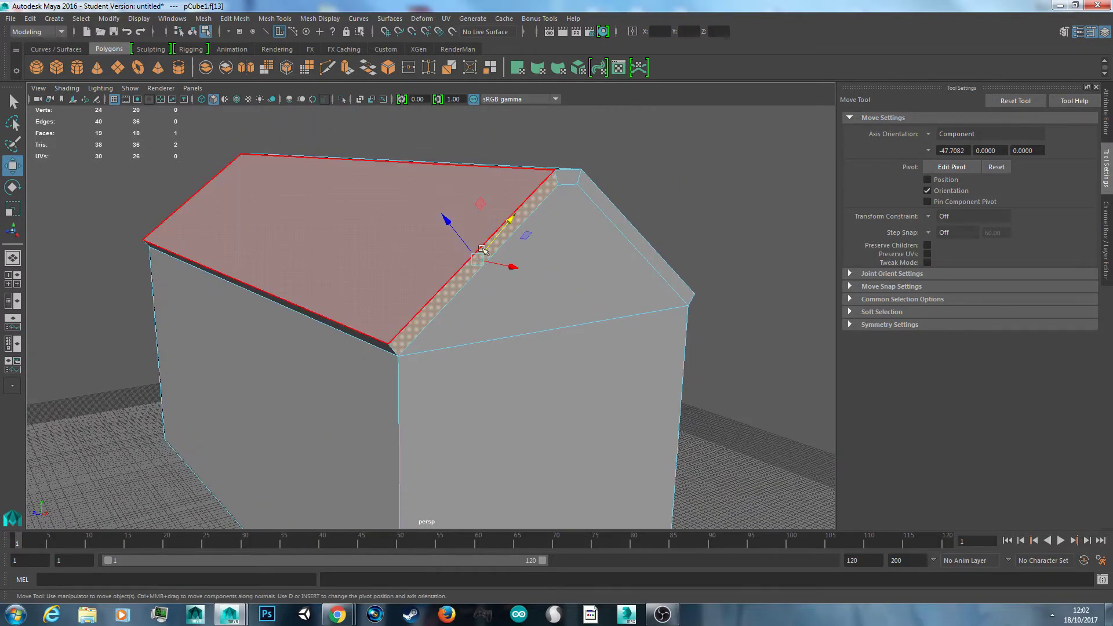
{"action": "double_click", "coordinate": [571, 178], "text": "shift"}
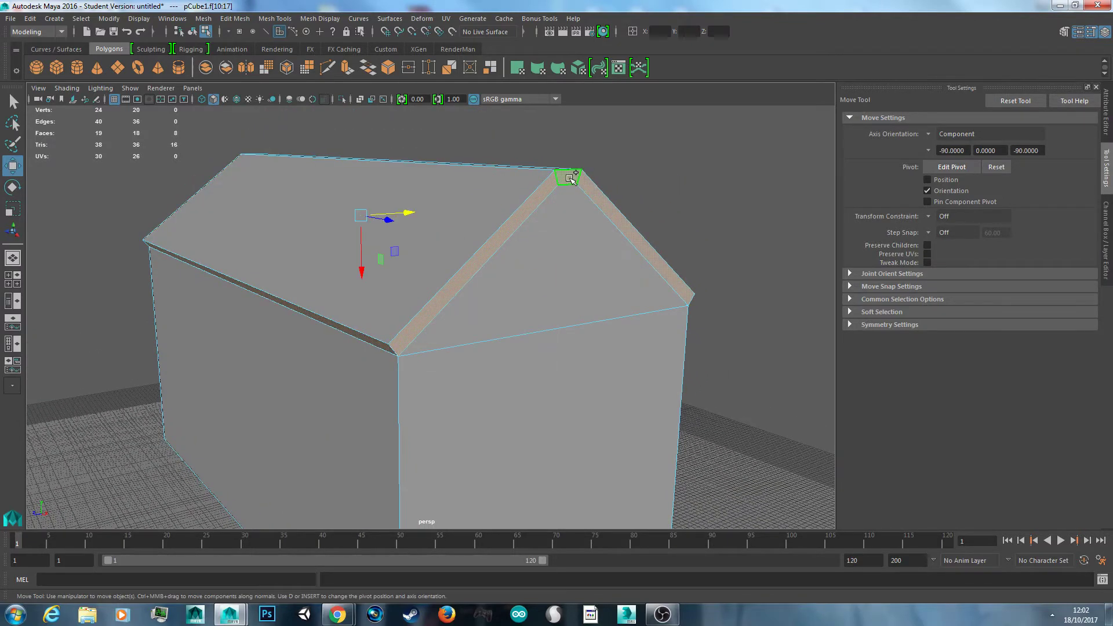
{"action": "left_click_drag", "start_coordinate": [529, 274], "coordinate": [476, 338], "text": "alt"}
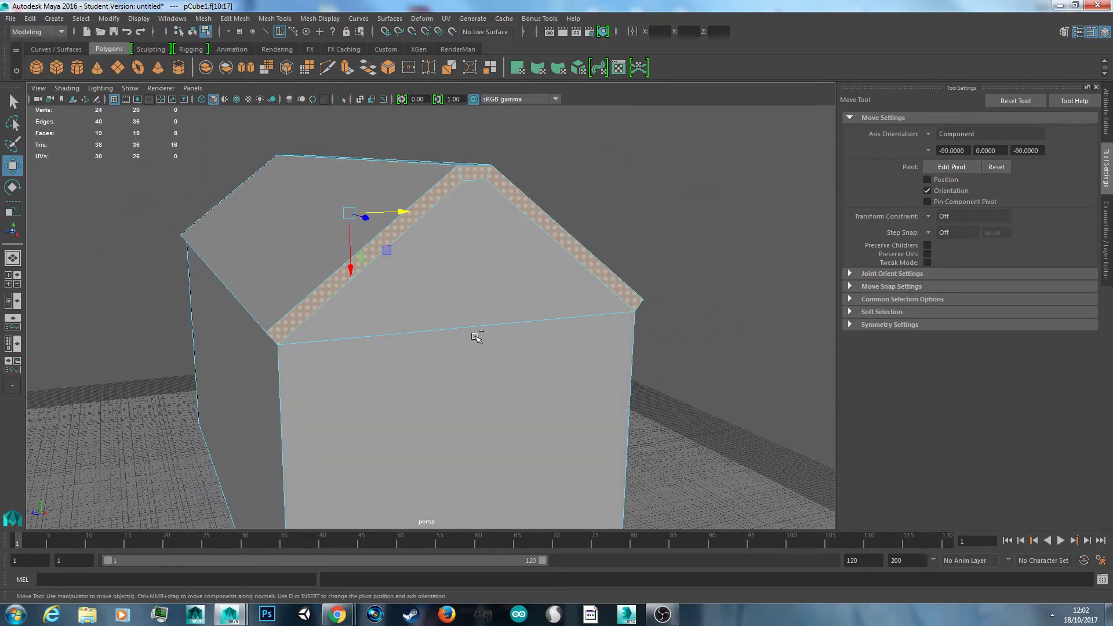
- Extrude the roof's edge faces outward with a Local Translate Z of about 45.7 to form overhanging eaves
{"action": "key", "text": "ctrl+e"}
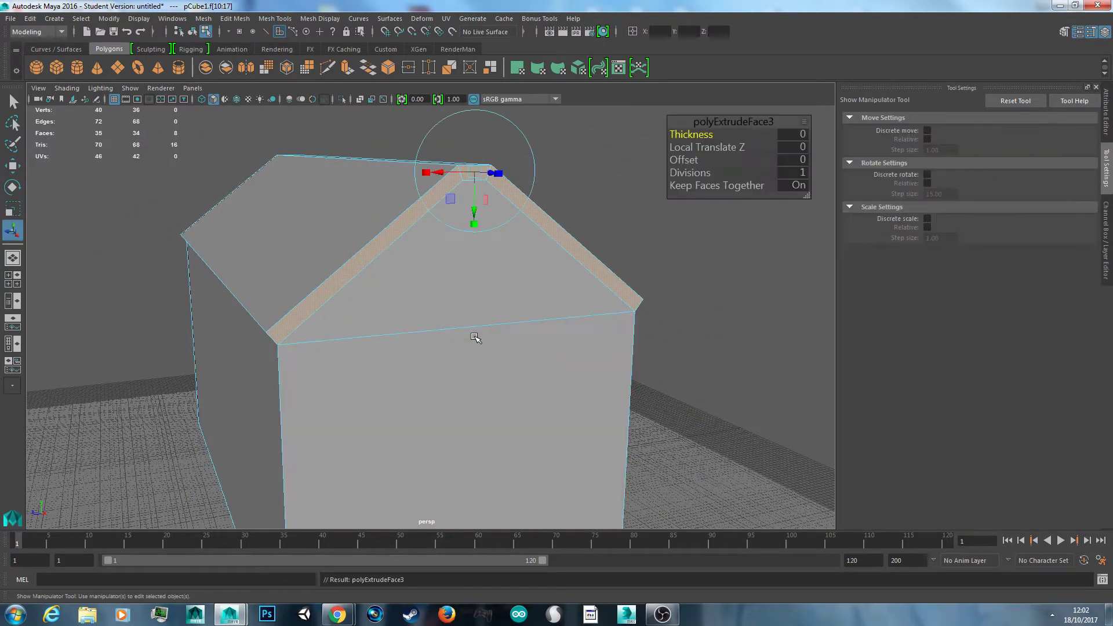
{"action": "left_click_drag", "start_coordinate": [476, 338], "coordinate": [554, 191], "text": "alt"}
{"action": "left_click_drag", "start_coordinate": [638, 233], "coordinate": [666, 241]}
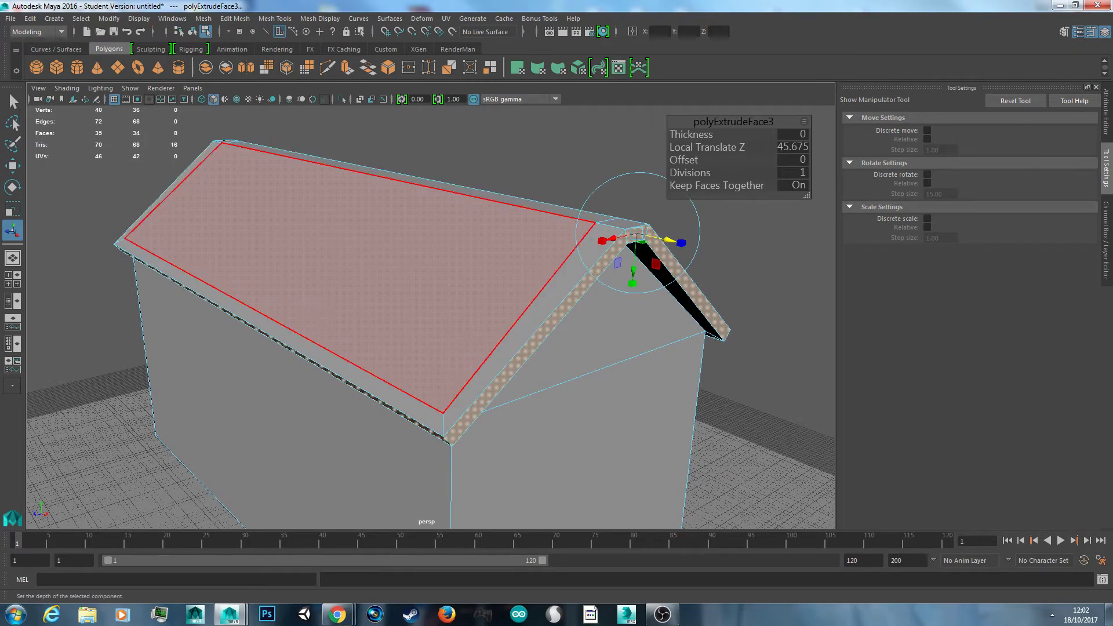
{"action": "key", "text": "w"}
- Select the small ridge end faces at both gables and scale them slightly inward along the ridge
{"action": "right_click_drag", "start_coordinate": [460, 222], "coordinate": [471, 251]}
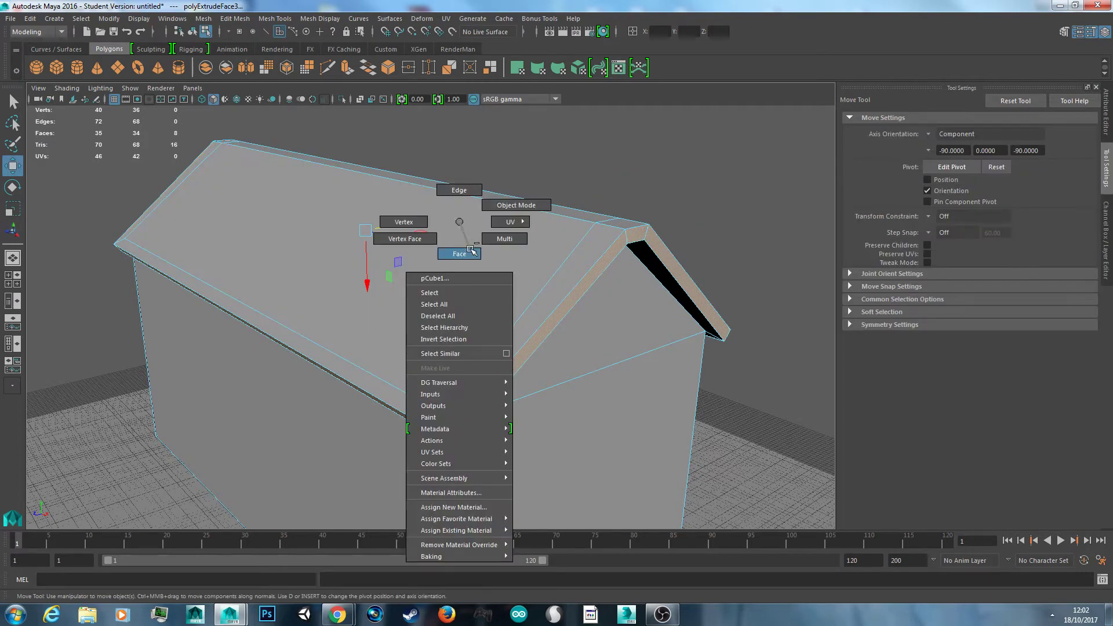
{"action": "left_click", "coordinate": [637, 234]}
{"action": "left_click_drag", "start_coordinate": [433, 262], "coordinate": [298, 229], "text": "alt"}
{"action": "left_click", "coordinate": [267, 213], "text": "shift"}
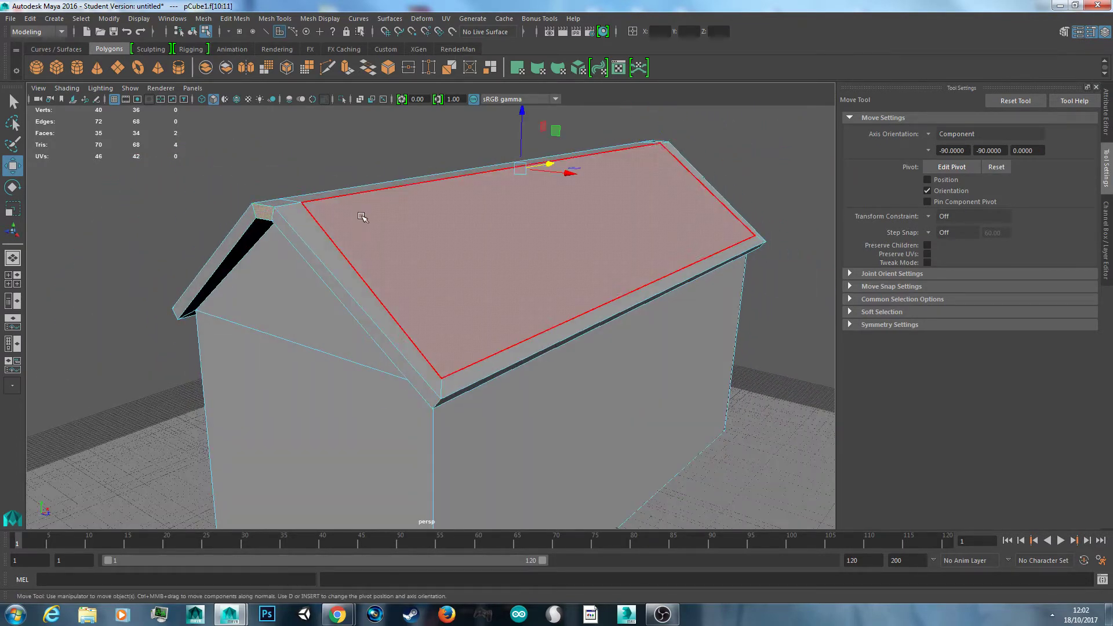
{"action": "left_click_drag", "start_coordinate": [362, 217], "coordinate": [273, 232], "text": "alt"}
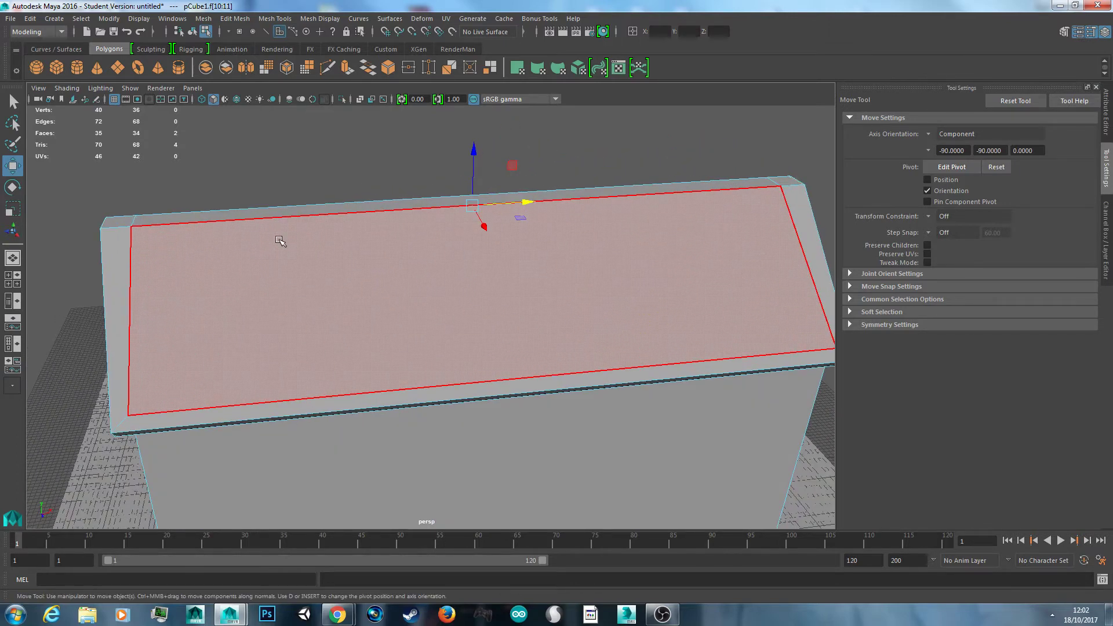
{"action": "key", "text": "r"}
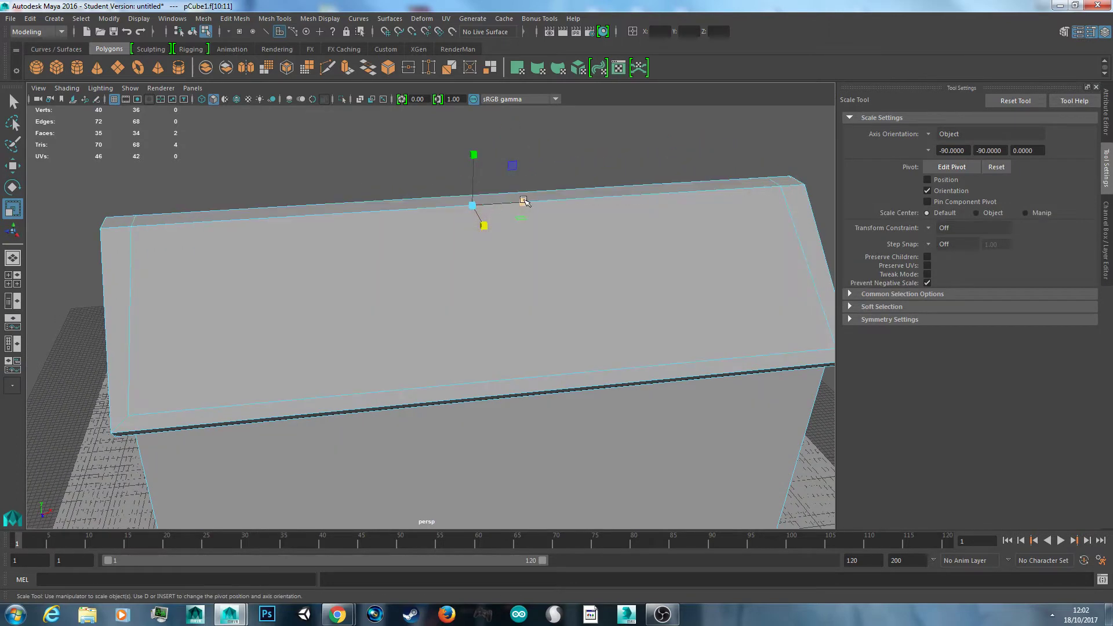
{"action": "left_click_drag", "start_coordinate": [523, 202], "coordinate": [522, 203]}
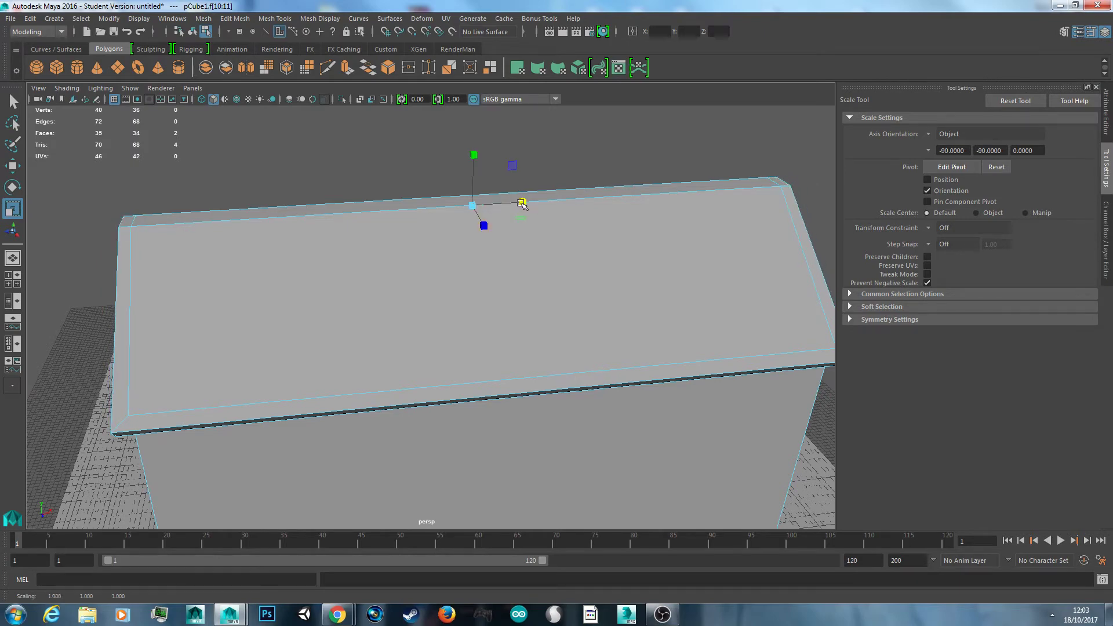
- Return to object mode and select the whole house, viewed from its long side
{"action": "left_click_drag", "start_coordinate": [565, 240], "coordinate": [676, 255], "text": "alt"}
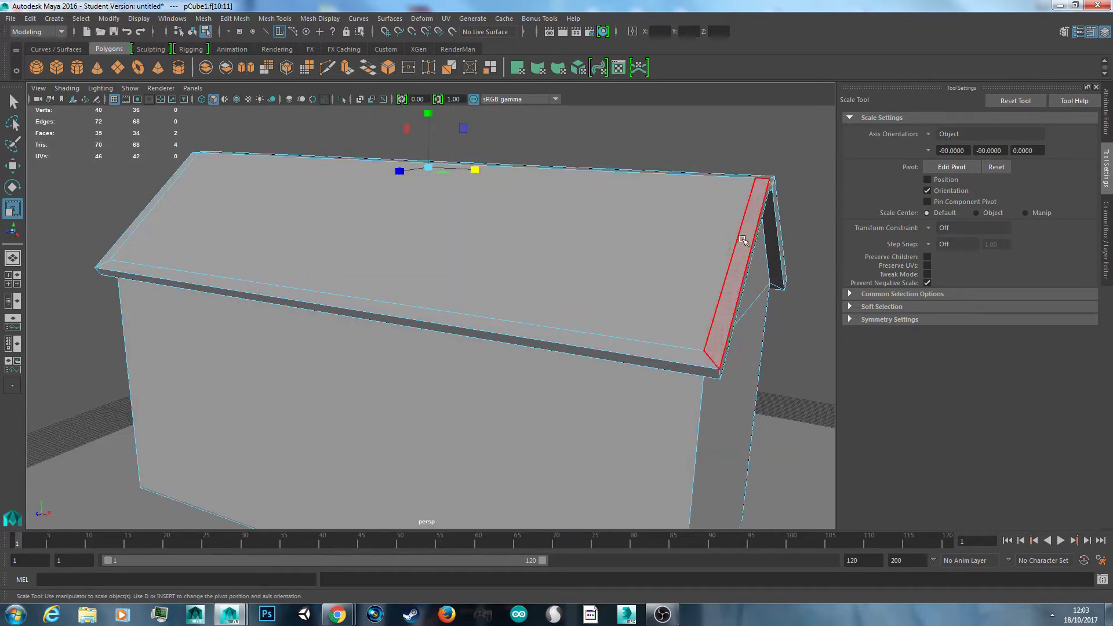
{"action": "right_click", "coordinate": [374, 239]}
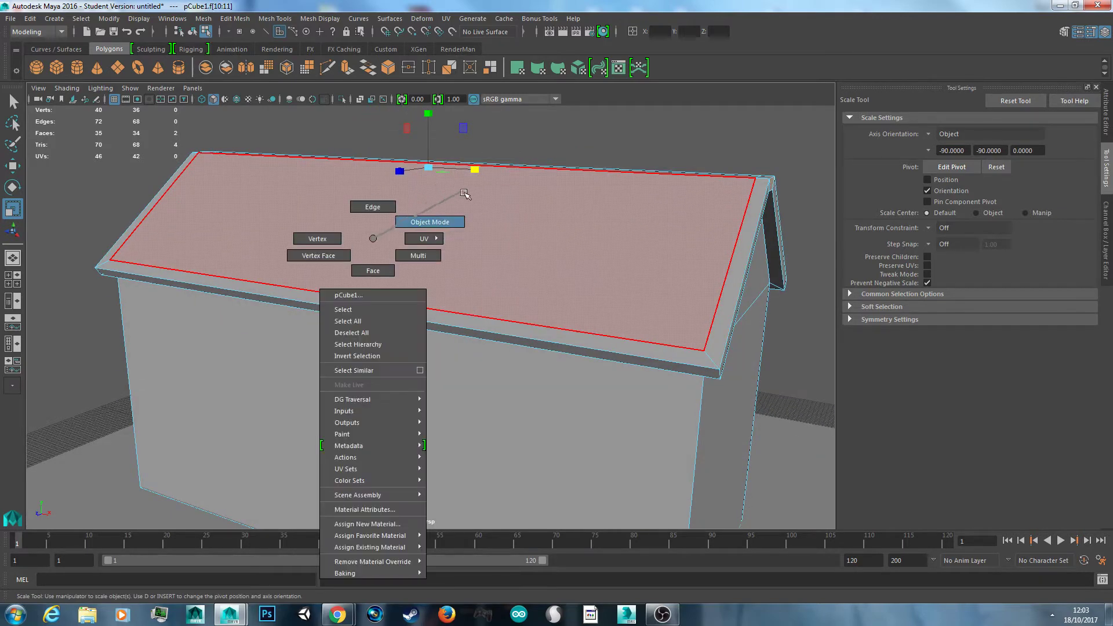
{"action": "left_click", "coordinate": [455, 222]}
{"action": "left_click", "coordinate": [467, 210]}
{"action": "left_click_drag", "start_coordinate": [457, 231], "coordinate": [564, 349], "text": "alt"}
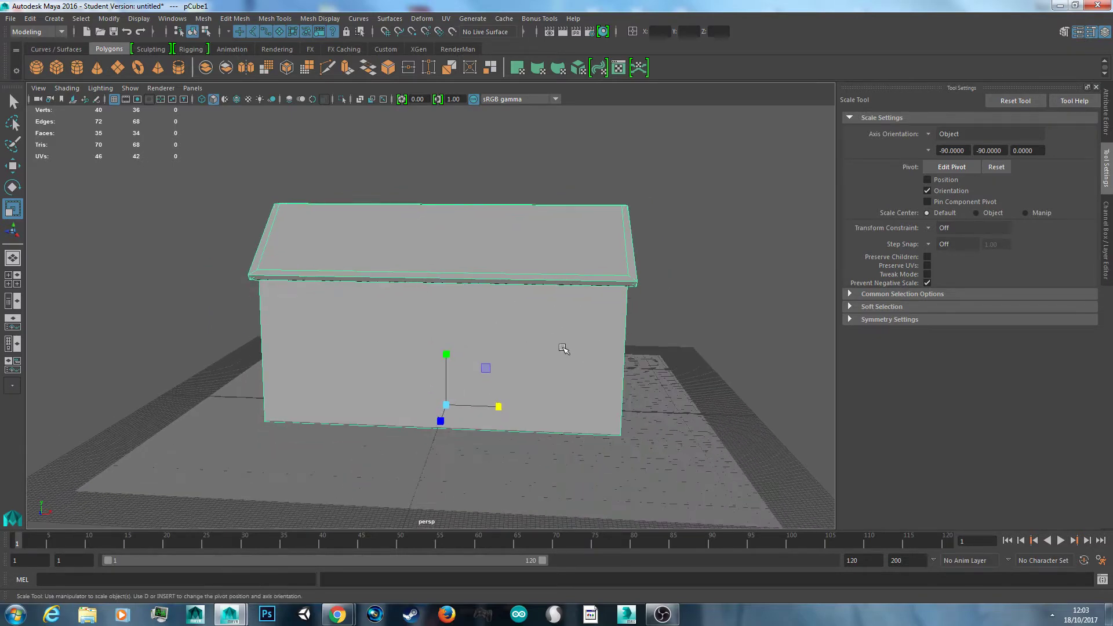
- Activate the Insert Edge Loop tool for the selected house
{"action": "left_click", "coordinate": [246, 21]}
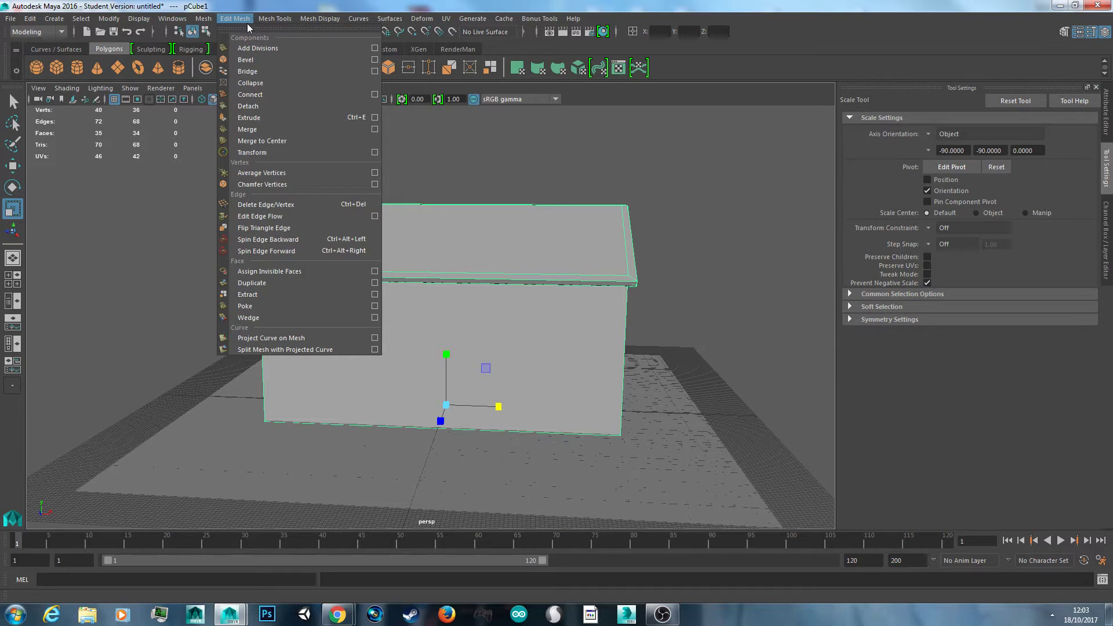
{"action": "mouse_move", "coordinate": [271, 19]}
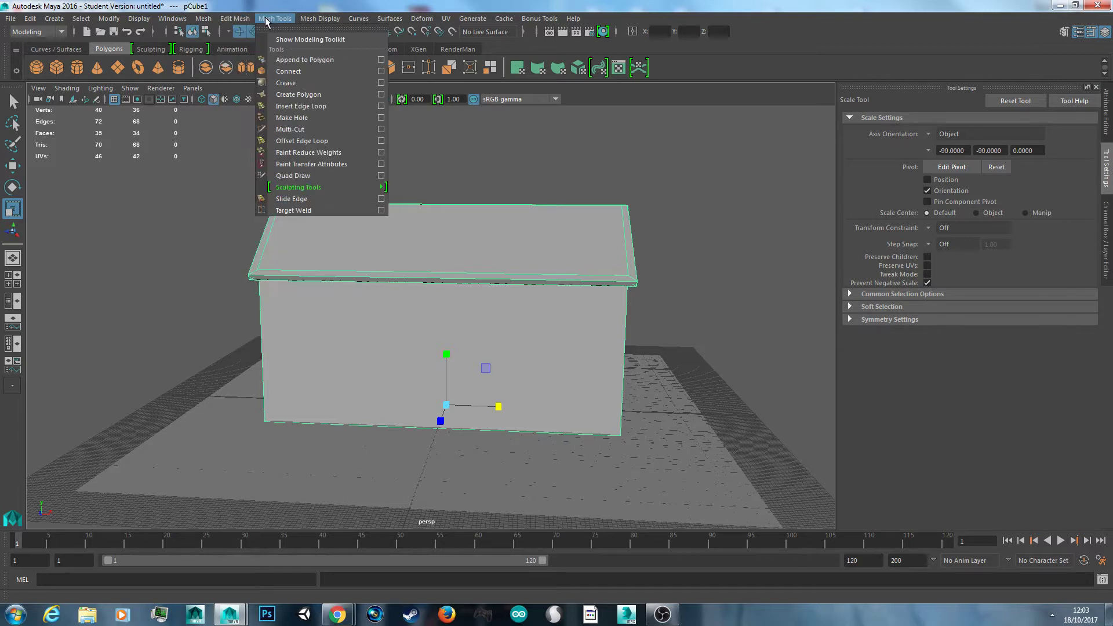
{"action": "left_click", "coordinate": [325, 108]}
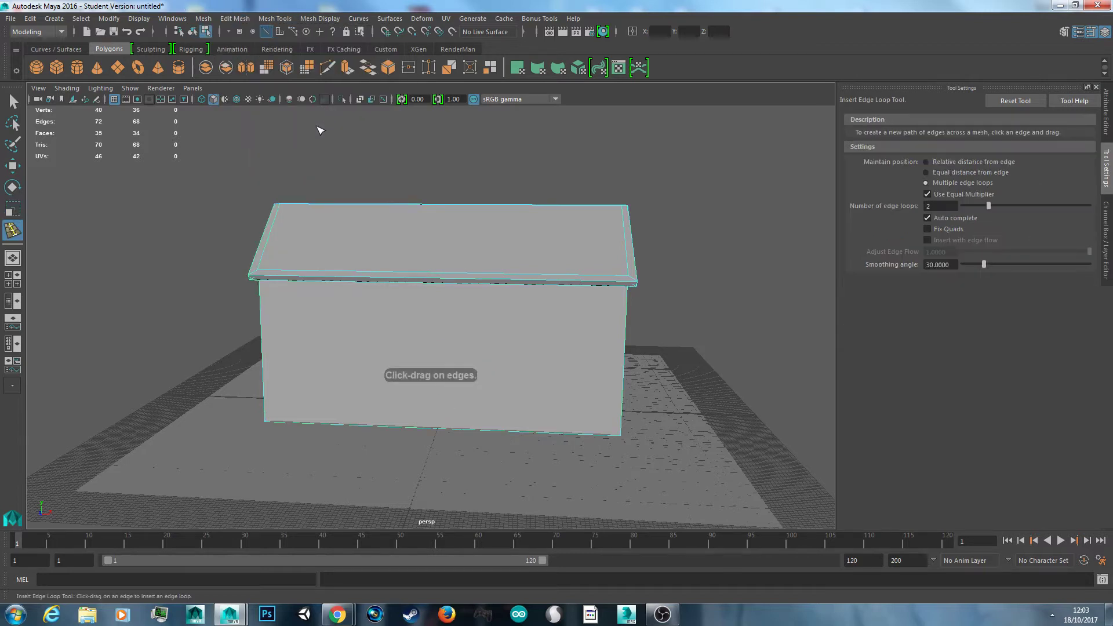
- Check the interface element options for Tool Settings and collapse the Tool Settings to widen the viewport
{"action": "left_click", "coordinate": [173, 19]}
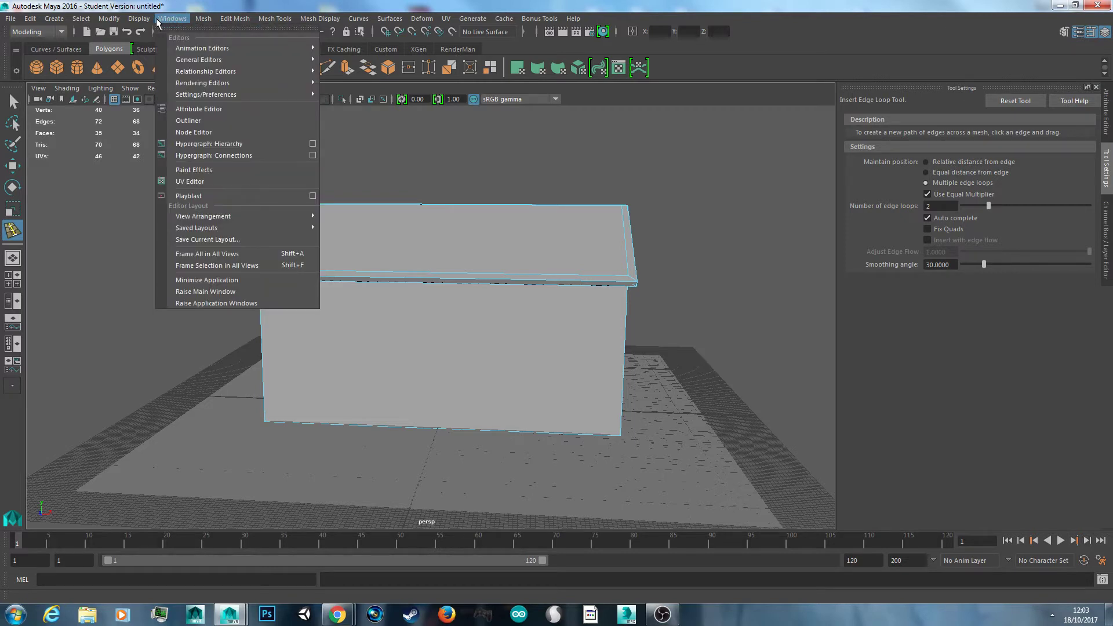
{"action": "mouse_move", "coordinate": [147, 22]}
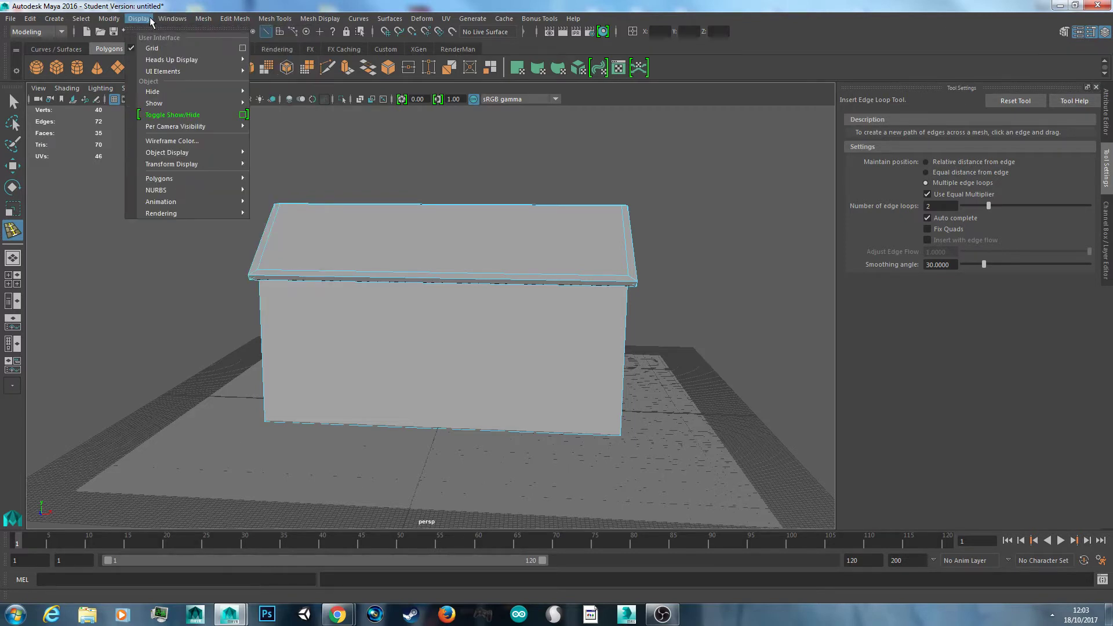
{"action": "mouse_move", "coordinate": [186, 62]}
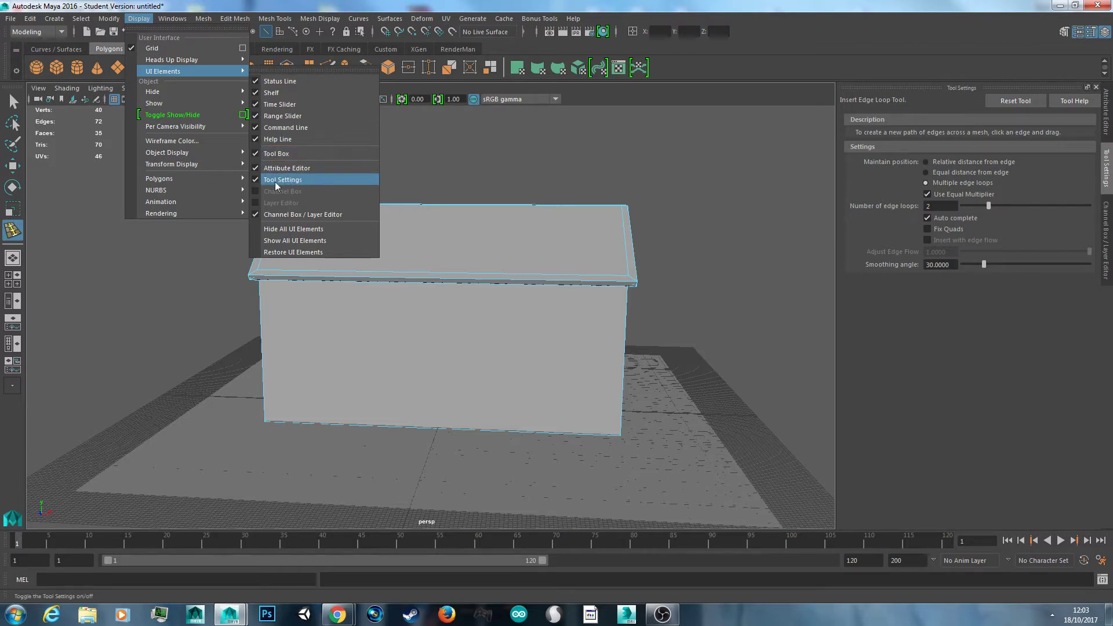
{"action": "left_click", "coordinate": [381, 145]}
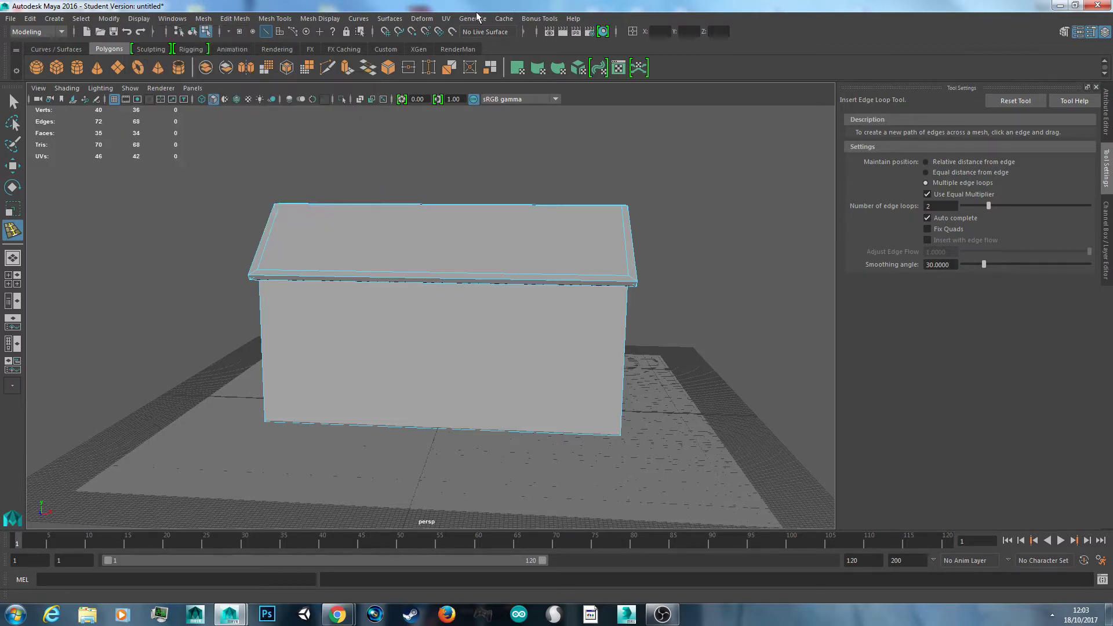
{"action": "left_click", "coordinate": [473, 18]}
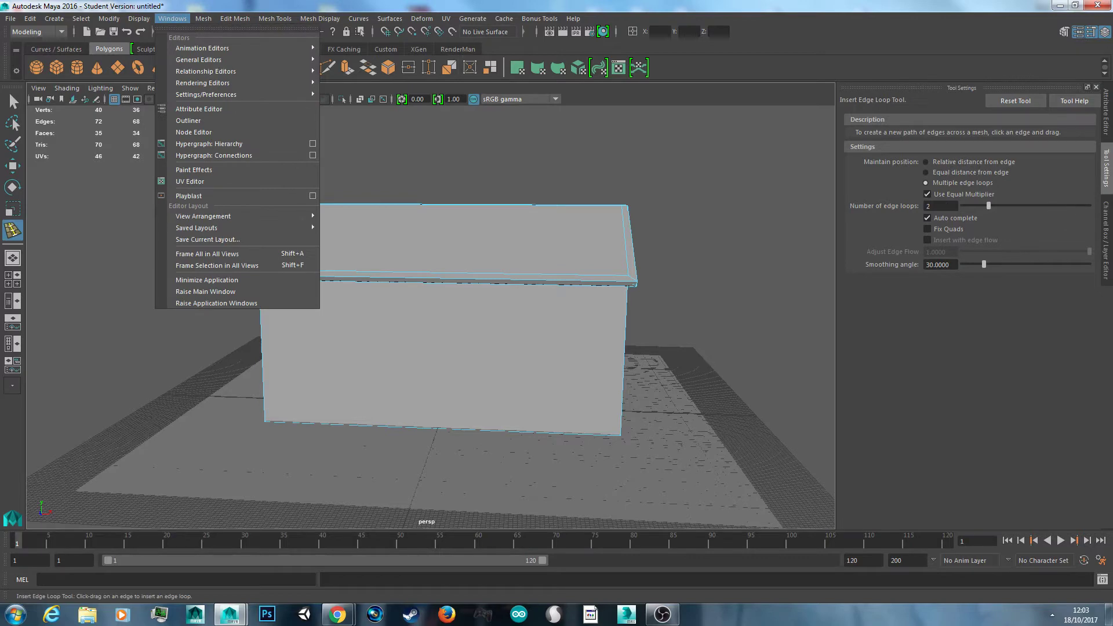
{"action": "left_click", "coordinate": [1105, 171]}
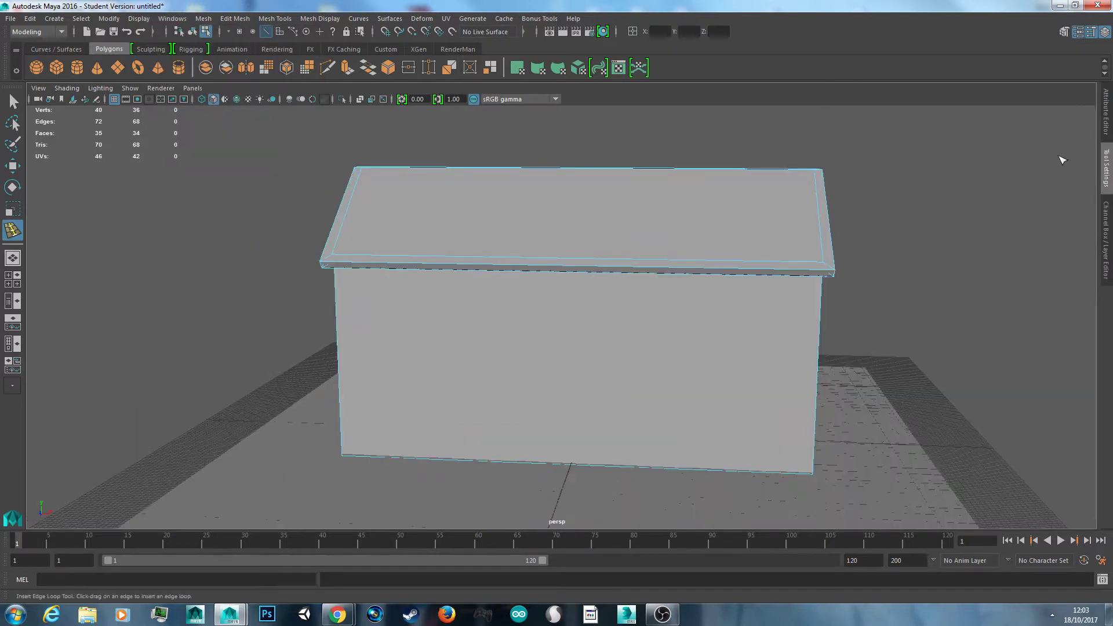
- Reopen the Tool Settings, detach them as a floating window, and dock them back beside the viewport
{"action": "left_click", "coordinate": [1105, 164]}
{"action": "left_click", "coordinate": [1106, 162]}
{"action": "left_click", "coordinate": [1106, 164]}
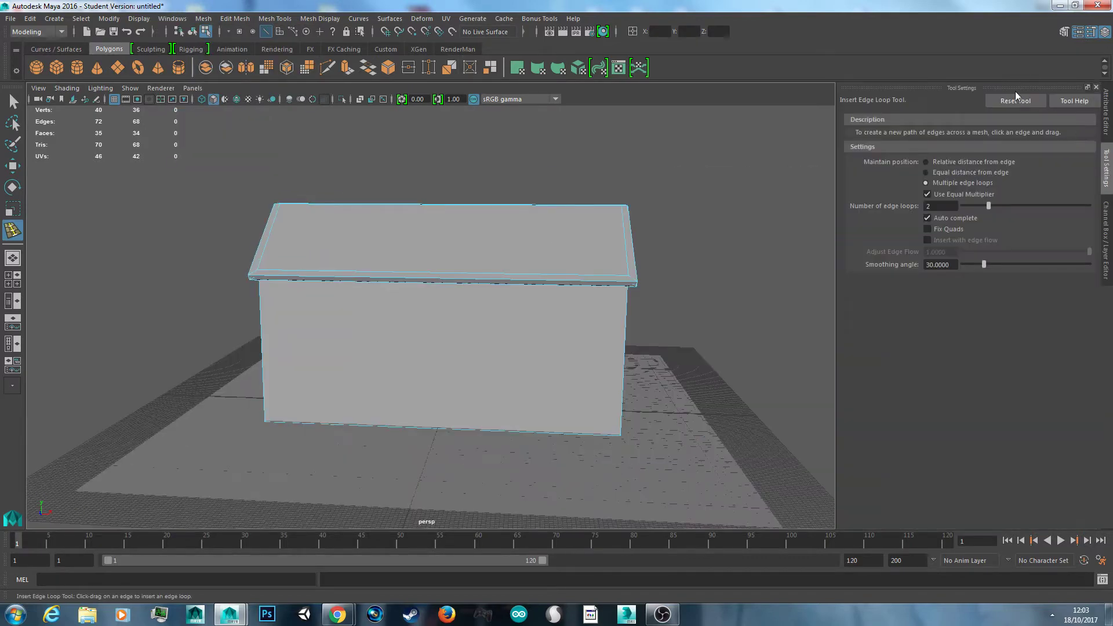
{"action": "left_click_drag", "start_coordinate": [1000, 90], "coordinate": [574, 135]}
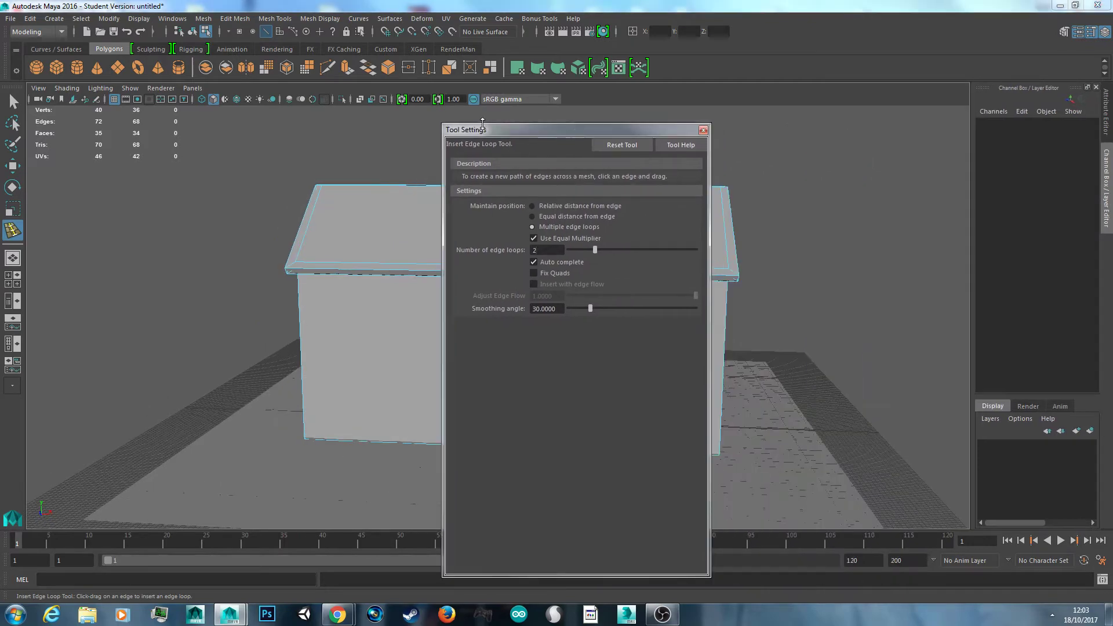
{"action": "left_click_drag", "start_coordinate": [481, 132], "coordinate": [1106, 252]}
{"action": "left_click_drag", "start_coordinate": [1101, 291], "coordinate": [1110, 248]}
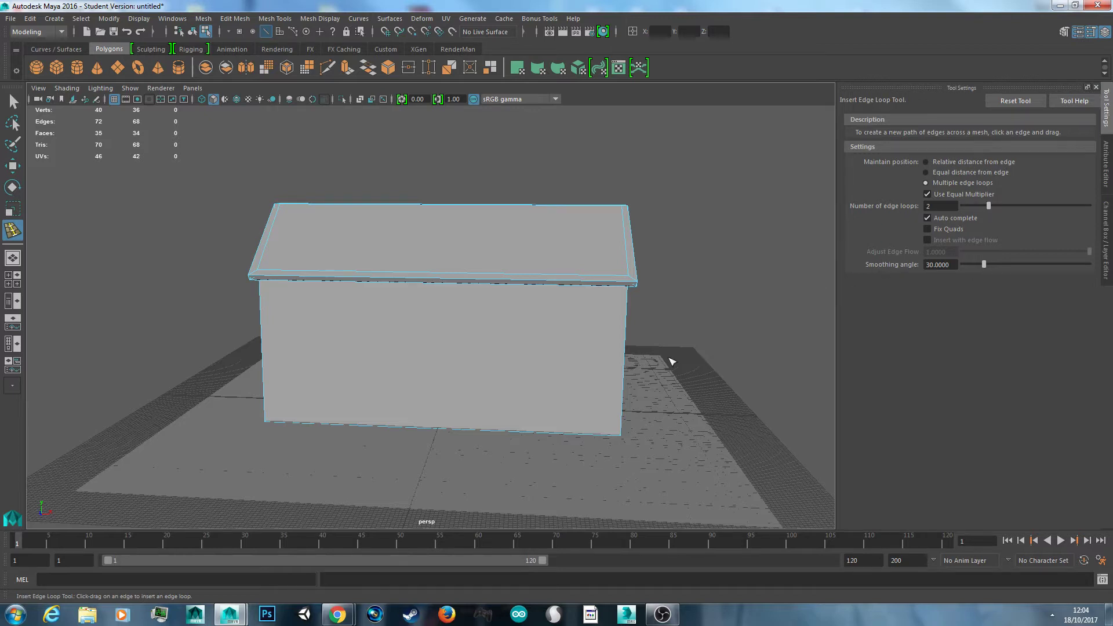
- With Fix Quads on, insert two vertical edge loops across the long wall and roof, and scale them together to about door width
{"action": "scroll", "coordinate": [497, 466], "scroll_direction": "up", "scroll_amount": 2}
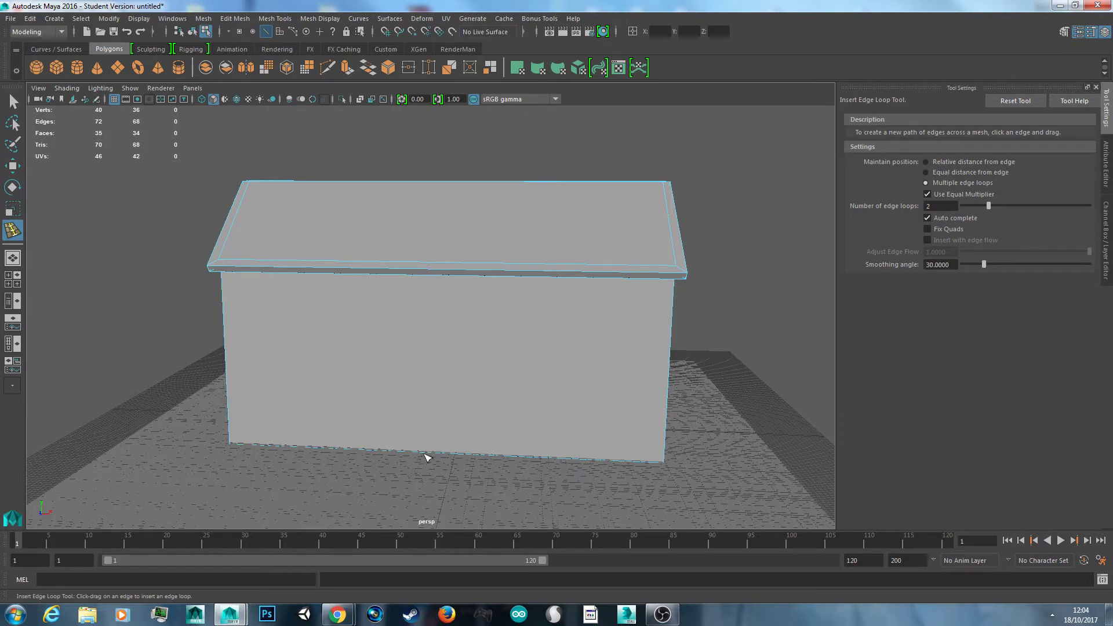
{"action": "scroll", "coordinate": [449, 470], "scroll_direction": "up", "scroll_amount": 2}
{"action": "left_click_drag", "start_coordinate": [448, 471], "coordinate": [459, 464], "text": "alt"}
{"action": "middle_click_drag", "start_coordinate": [460, 464], "coordinate": [461, 448], "text": "alt"}
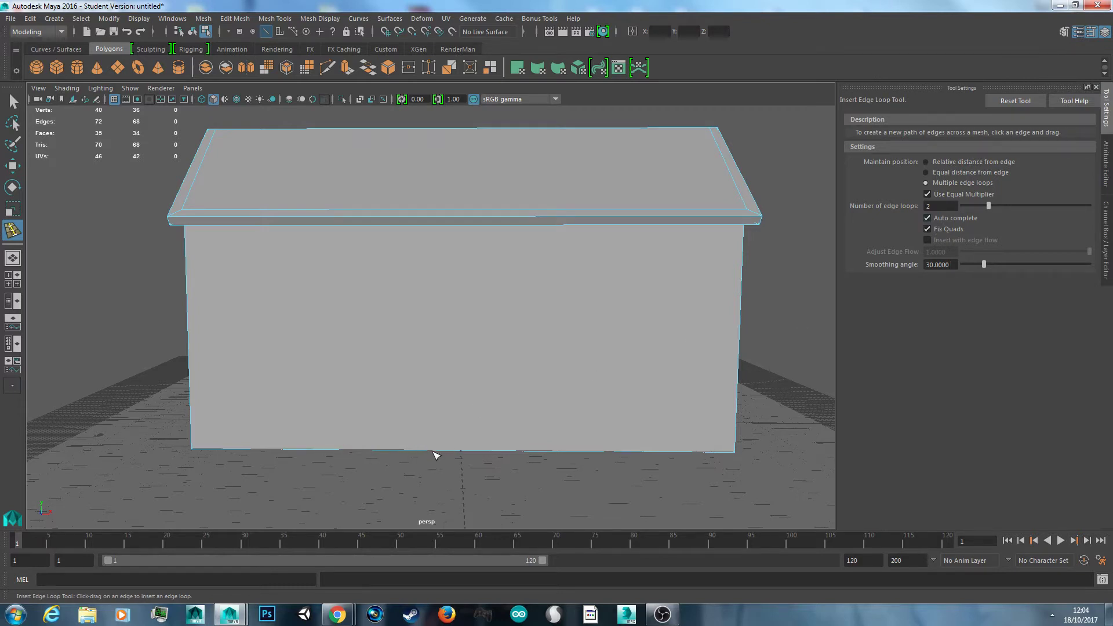
{"action": "left_click_drag", "start_coordinate": [435, 454], "coordinate": [468, 392]}
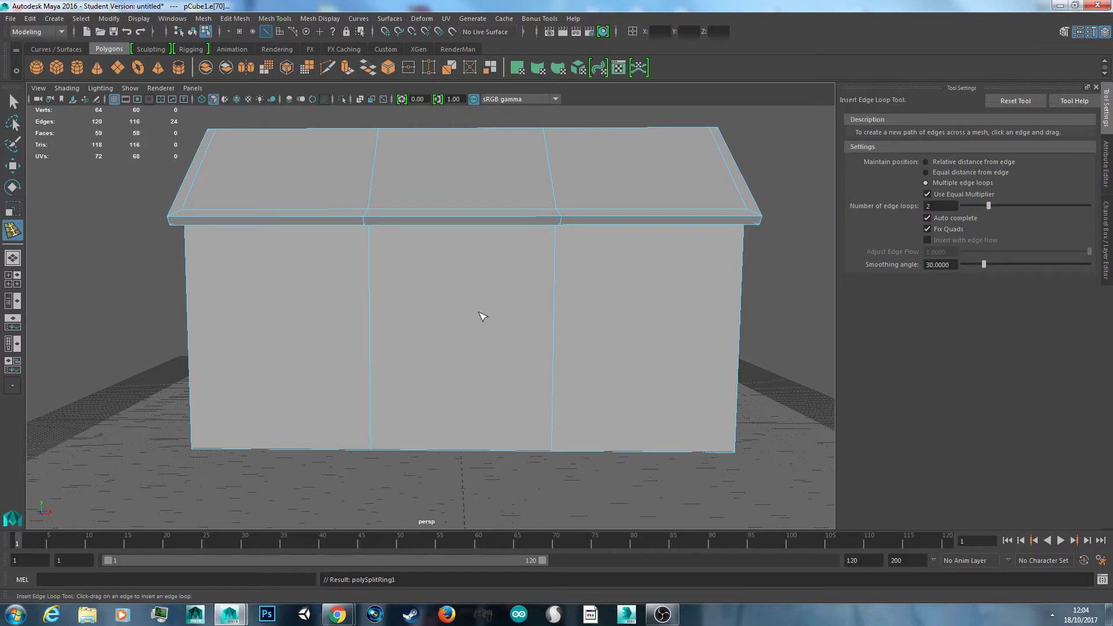
{"action": "key", "text": "r"}
{"action": "left_click_drag", "start_coordinate": [512, 279], "coordinate": [484, 293]}
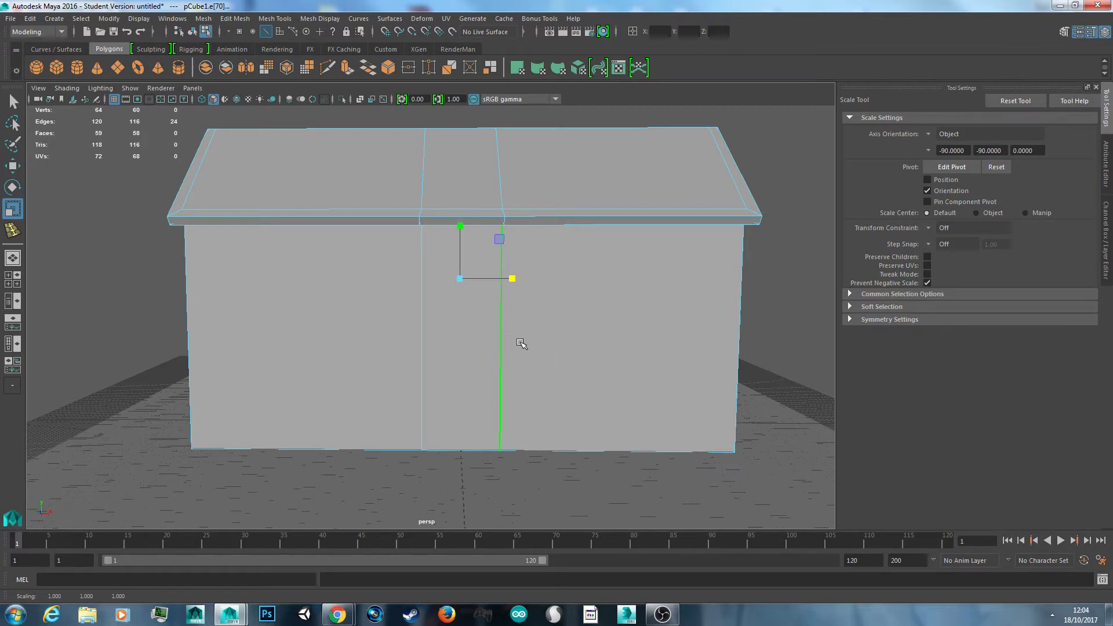
- Switch to edge selection and reselect both complete vertical edge loops running through the long wall and roof
{"action": "right_click_drag", "start_coordinate": [521, 280], "coordinate": [523, 248]}
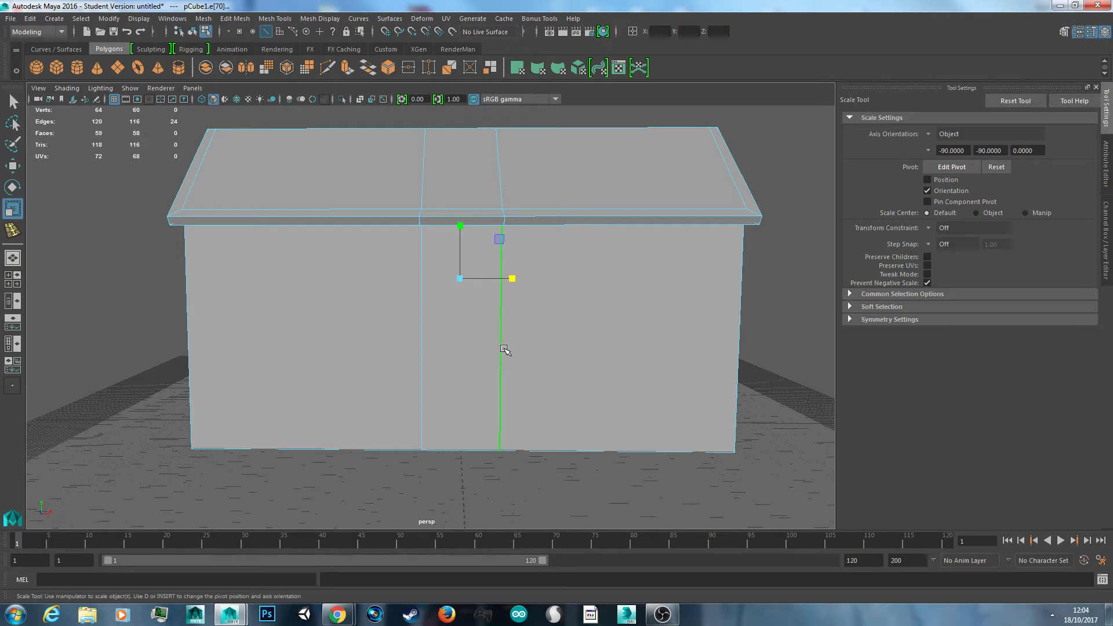
{"action": "left_click", "coordinate": [502, 350]}
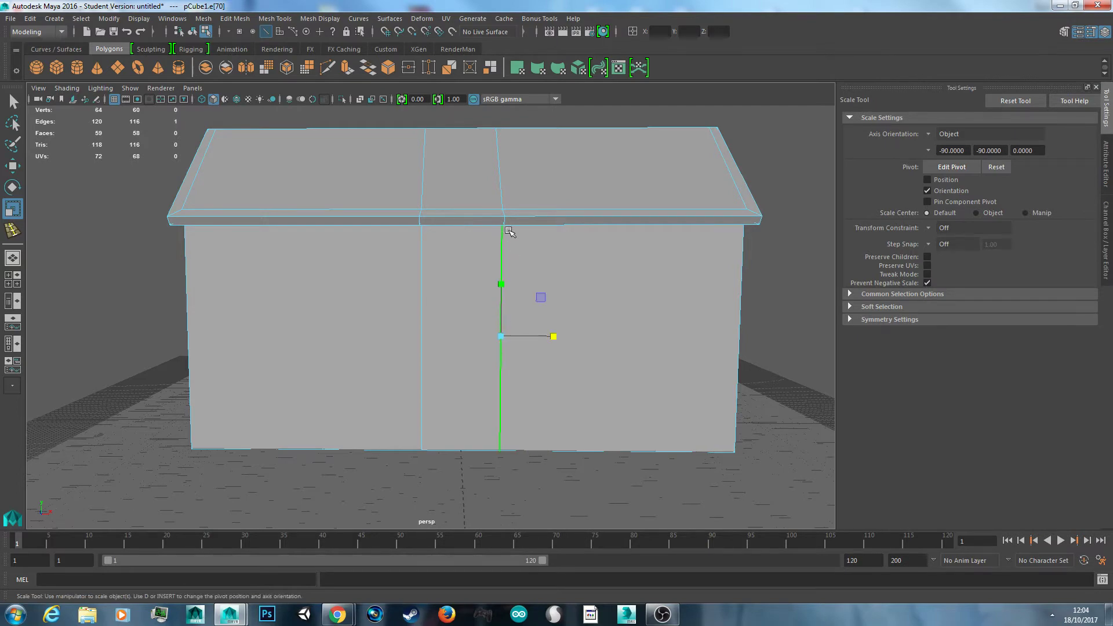
{"action": "left_click_drag", "start_coordinate": [511, 233], "coordinate": [527, 271], "text": "alt"}
{"action": "scroll", "coordinate": [544, 249], "scroll_direction": "up", "scroll_amount": 2}
{"action": "left_click", "coordinate": [528, 270]}
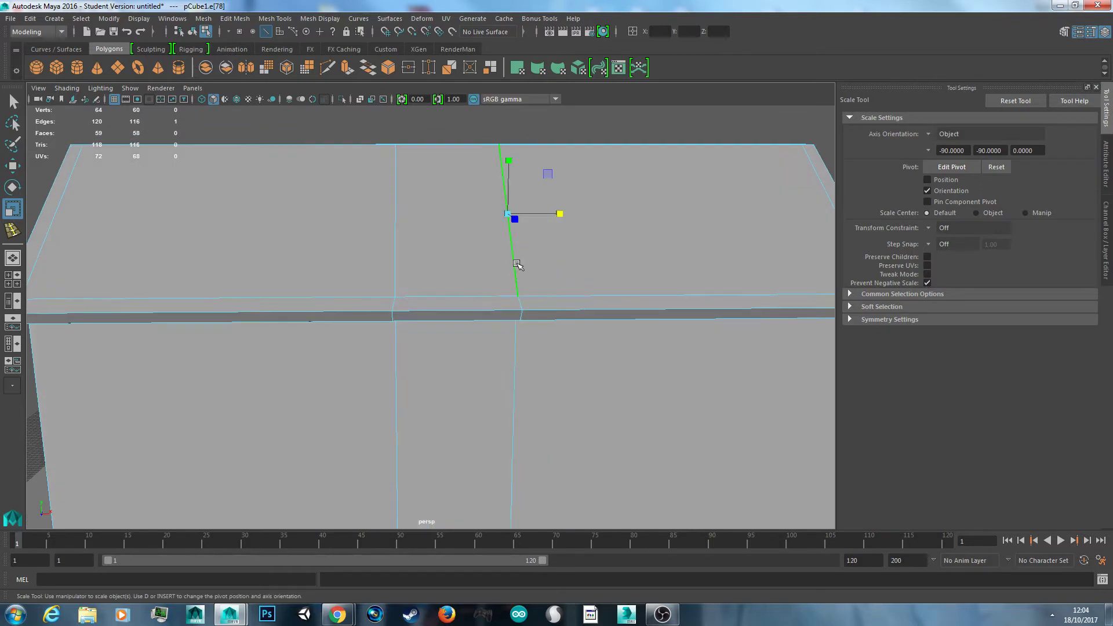
{"action": "left_click", "coordinate": [523, 303]}
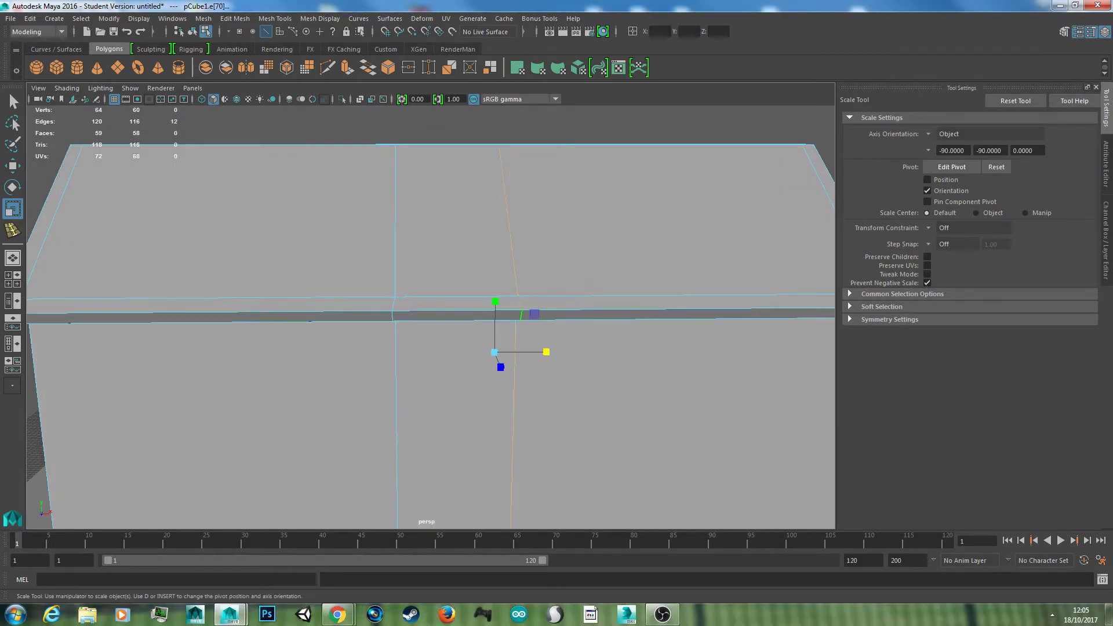
{"action": "scroll", "coordinate": [423, 281], "scroll_direction": "down", "scroll_amount": 5}
{"action": "double_click", "coordinate": [411, 261], "text": "shift"}
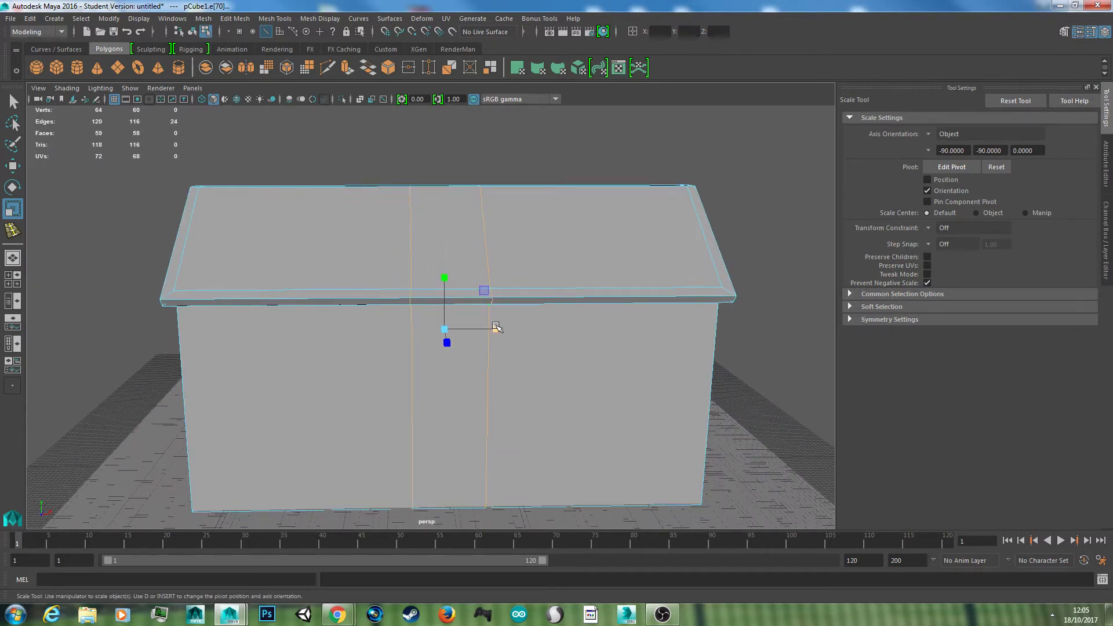
- Try scaling the two selected vertical edge loops slightly farther apart, and undo the change
{"action": "mouse_move", "coordinate": [497, 328]}
{"action": "left_mouse_down"}
{"action": "mouse_move", "coordinate": [485, 323]}
{"action": "mouse_move", "coordinate": [504, 330]}
{"action": "left_mouse_up"}
{"action": "key", "text": "ctrl+z"}
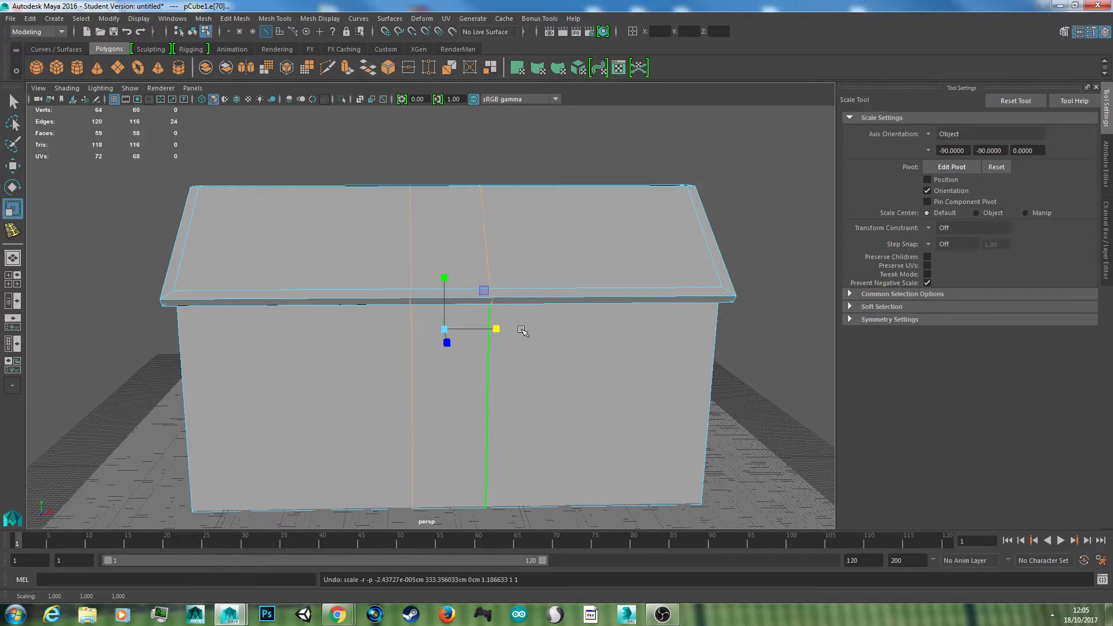
{"action": "scroll", "coordinate": [522, 331], "scroll_direction": "up", "scroll_amount": 5}
{"action": "middle_click_drag", "start_coordinate": [554, 373], "coordinate": [530, 294], "text": "alt"}
{"action": "scroll", "coordinate": [529, 294], "scroll_direction": "down", "scroll_amount": 5}
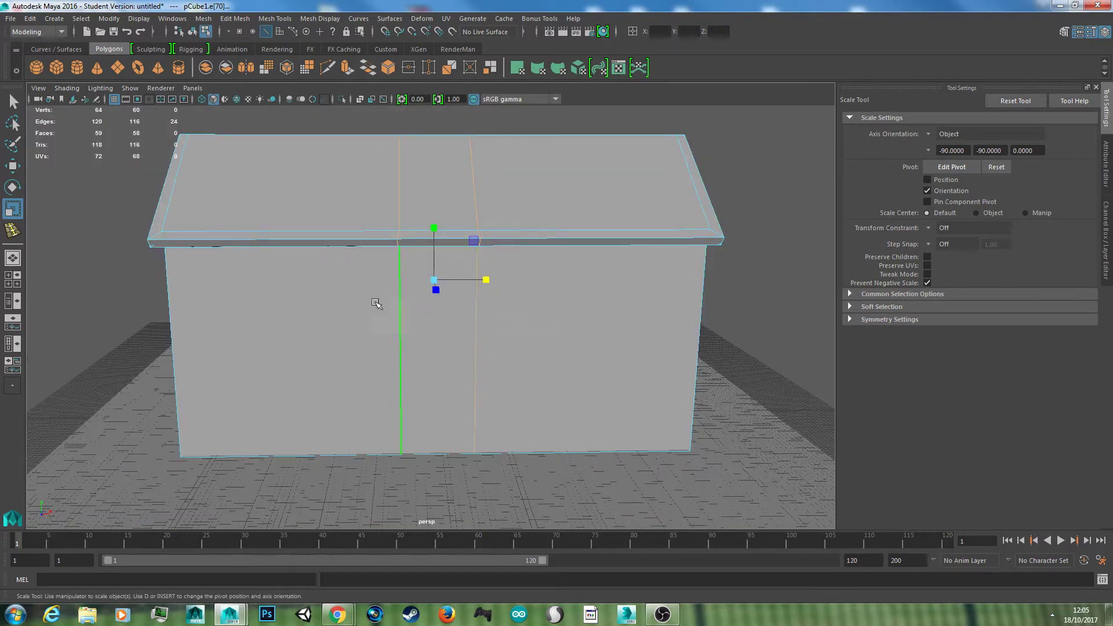
- Select the whole house and insert one horizontal edge loop around the upper walls at door-top height, using Relative distance from edge
{"action": "scroll", "coordinate": [446, 307], "scroll_direction": "up", "scroll_amount": 2}
{"action": "right_click_drag", "start_coordinate": [410, 280], "coordinate": [490, 264]}
{"action": "left_click", "coordinate": [390, 229]}
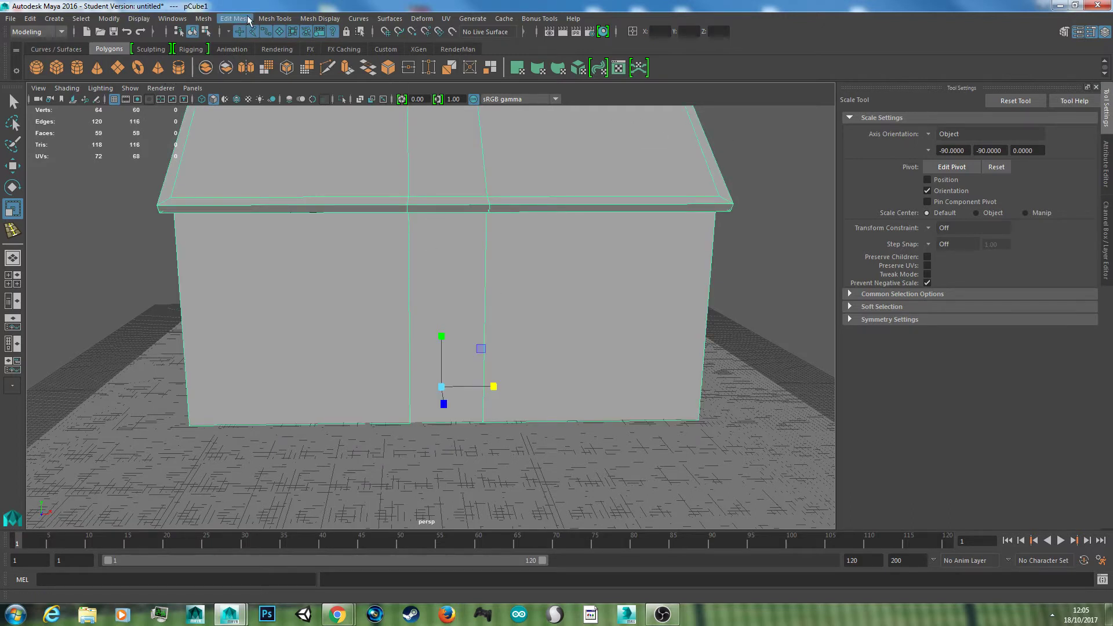
{"action": "left_click", "coordinate": [275, 18]}
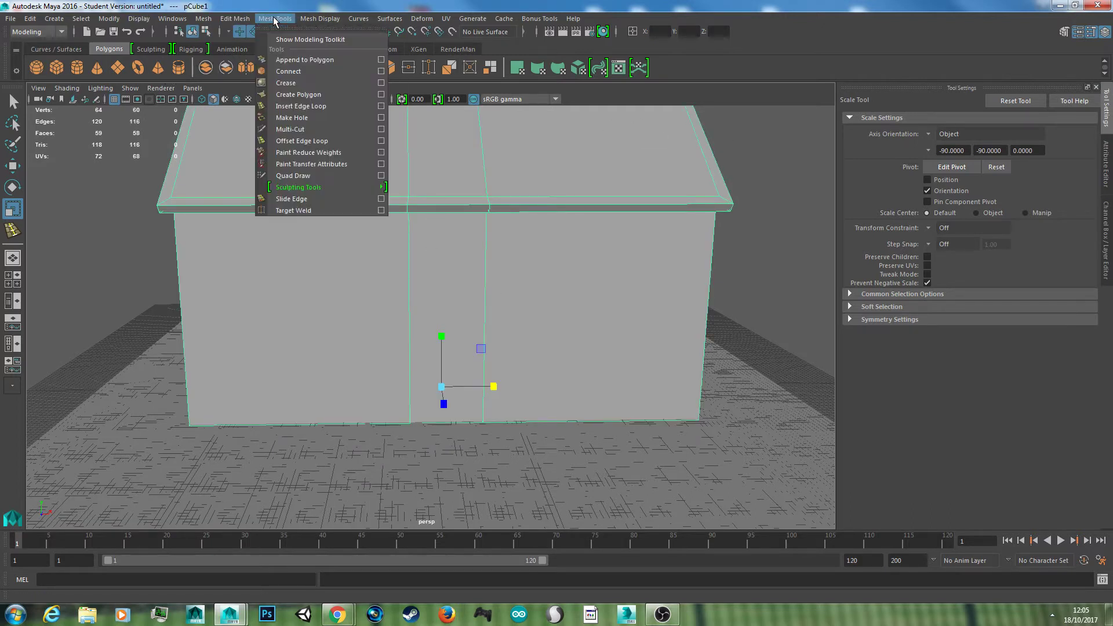
{"action": "left_click", "coordinate": [327, 106]}
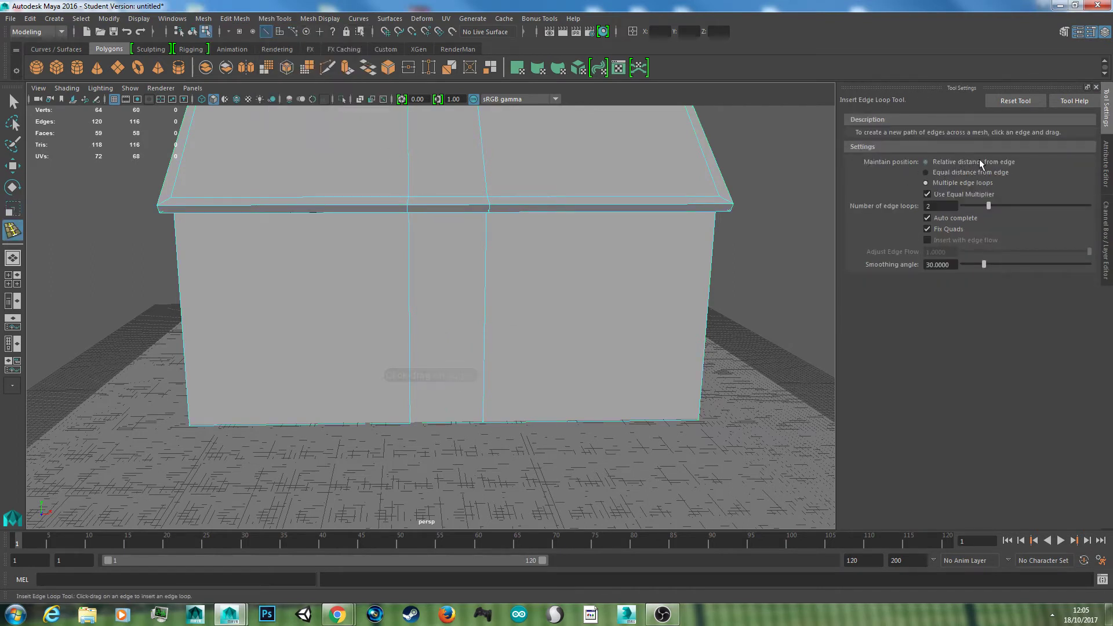
{"action": "left_click", "coordinate": [979, 162]}
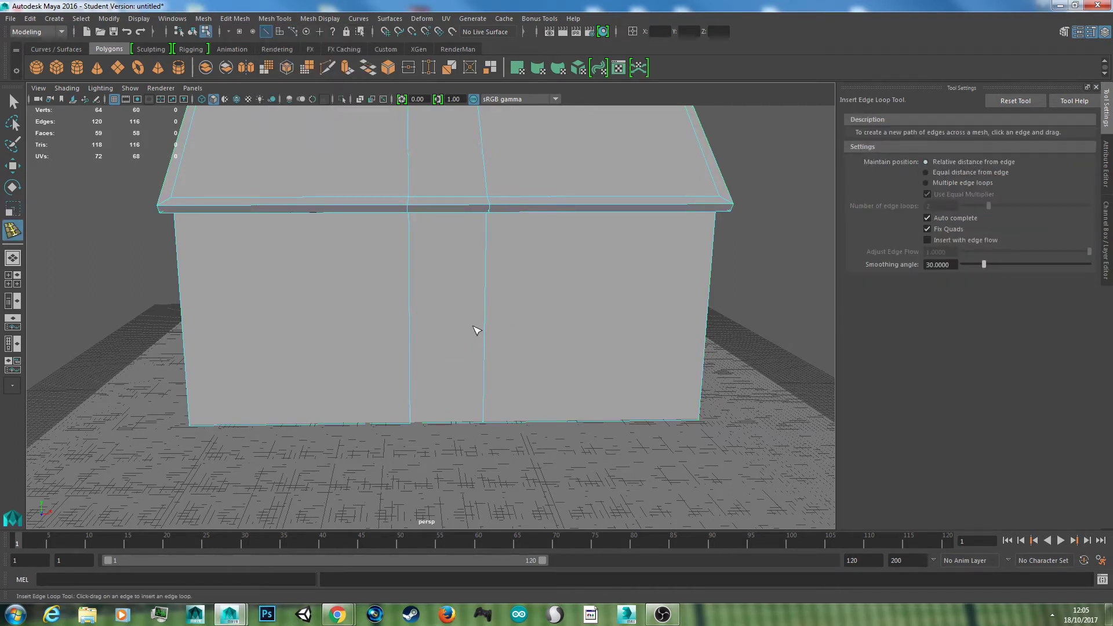
{"action": "left_click", "coordinate": [509, 274]}
{"action": "left_click_drag", "start_coordinate": [509, 274], "coordinate": [532, 308], "text": "alt"}
{"action": "key", "text": "w"}
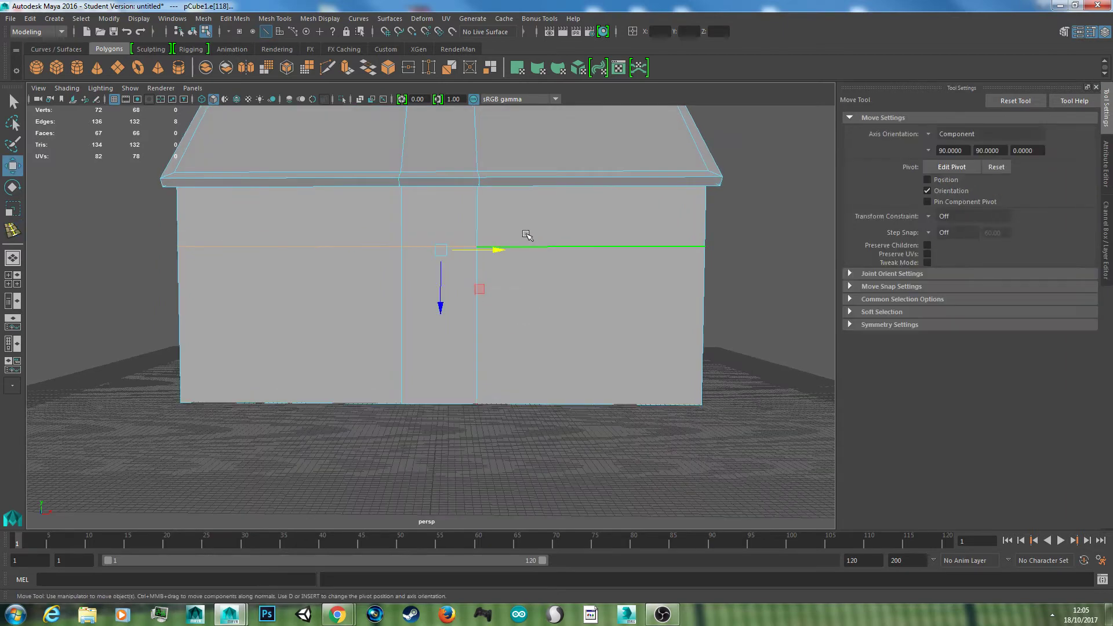
- Extrude the narrow door face in the middle of the long wall slightly inward, and return to object mode
{"action": "right_click_drag", "start_coordinate": [526, 234], "coordinate": [526, 266]}
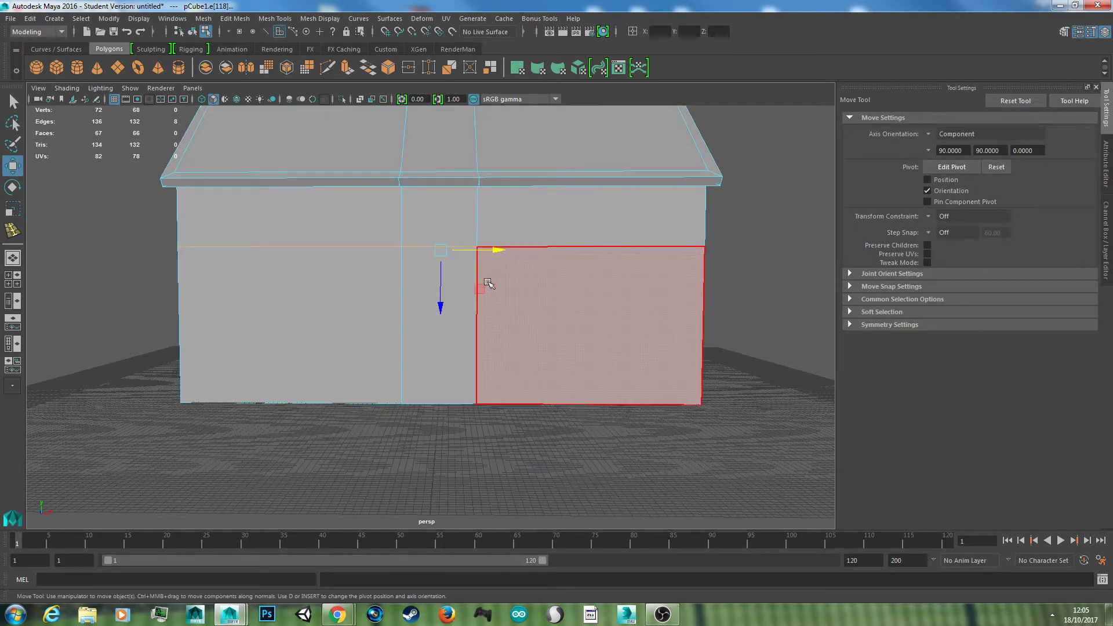
{"action": "left_click_drag", "start_coordinate": [524, 343], "coordinate": [561, 369], "text": "alt"}
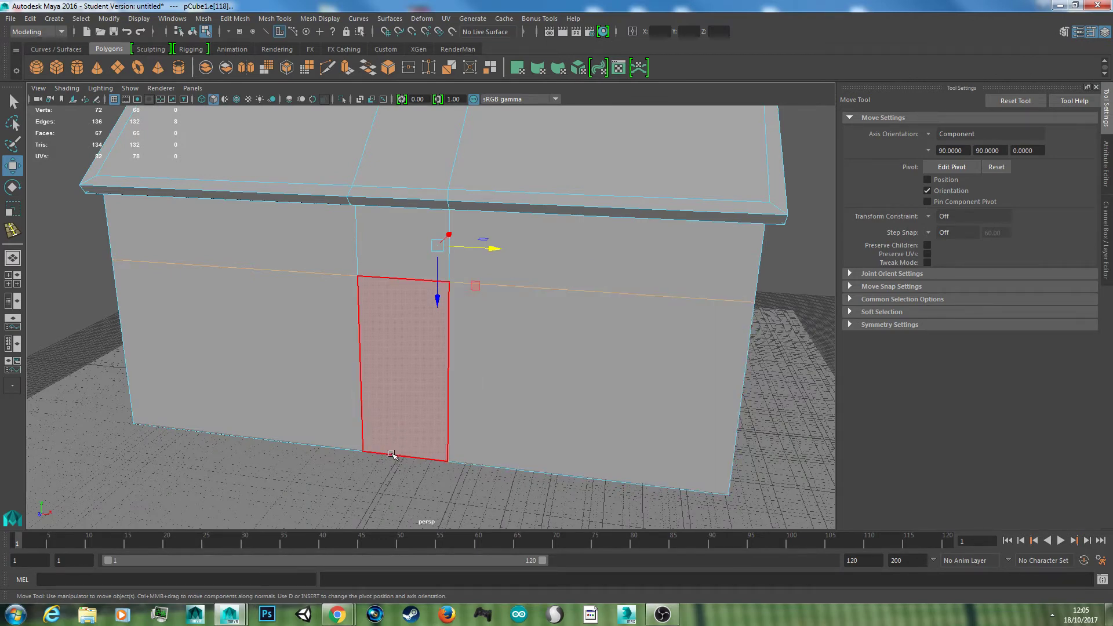
{"action": "left_click", "coordinate": [395, 399]}
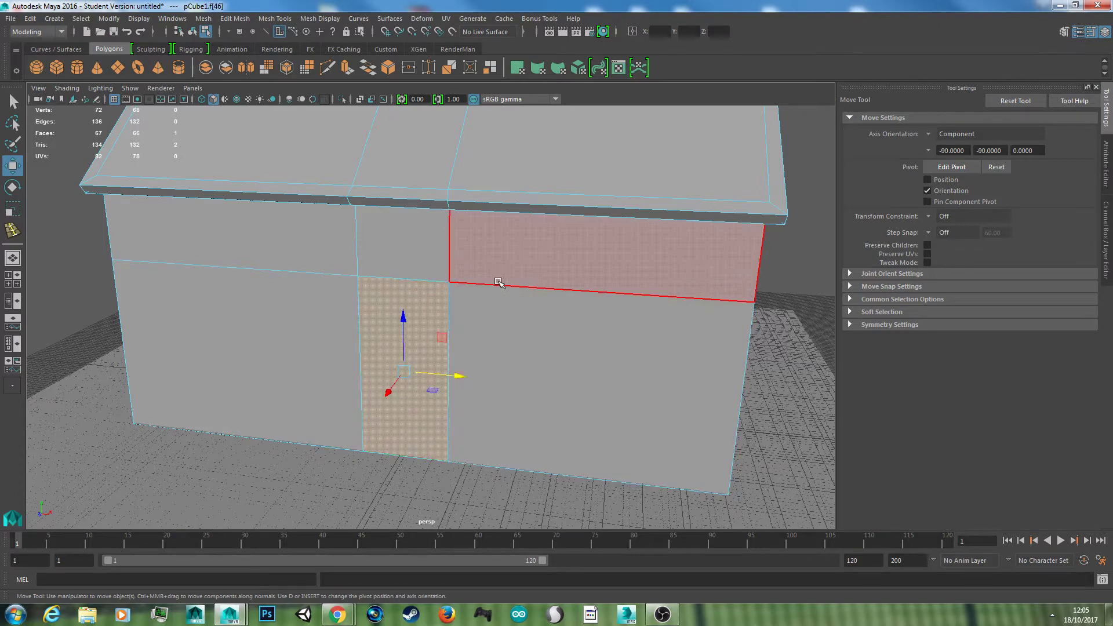
{"action": "right_click_drag", "start_coordinate": [498, 281], "coordinate": [497, 315]}
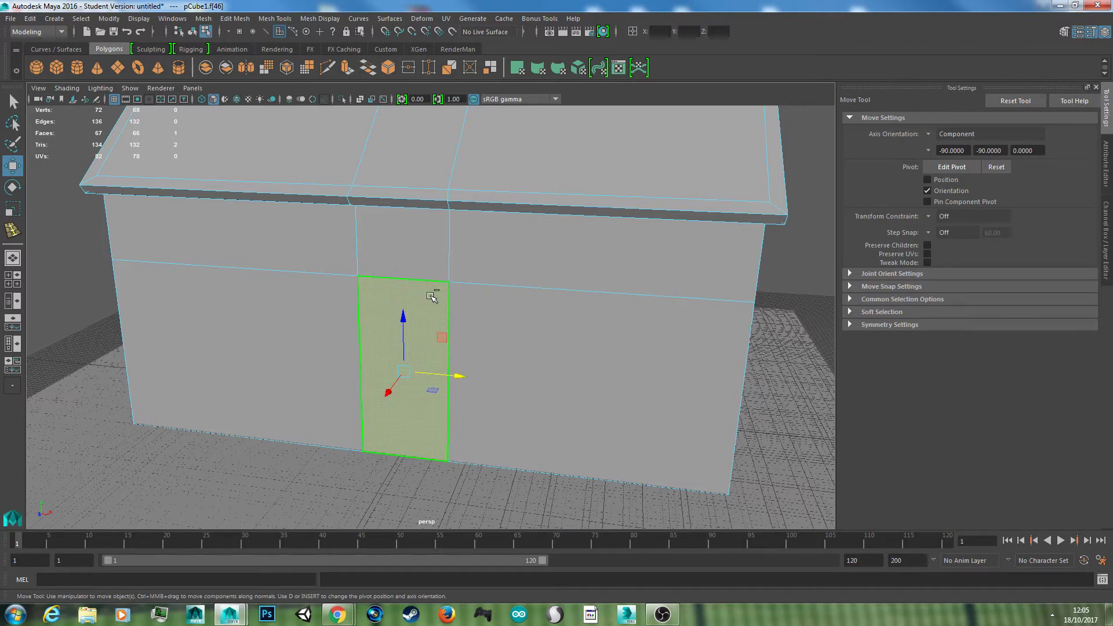
{"action": "key", "text": "ctrl+e"}
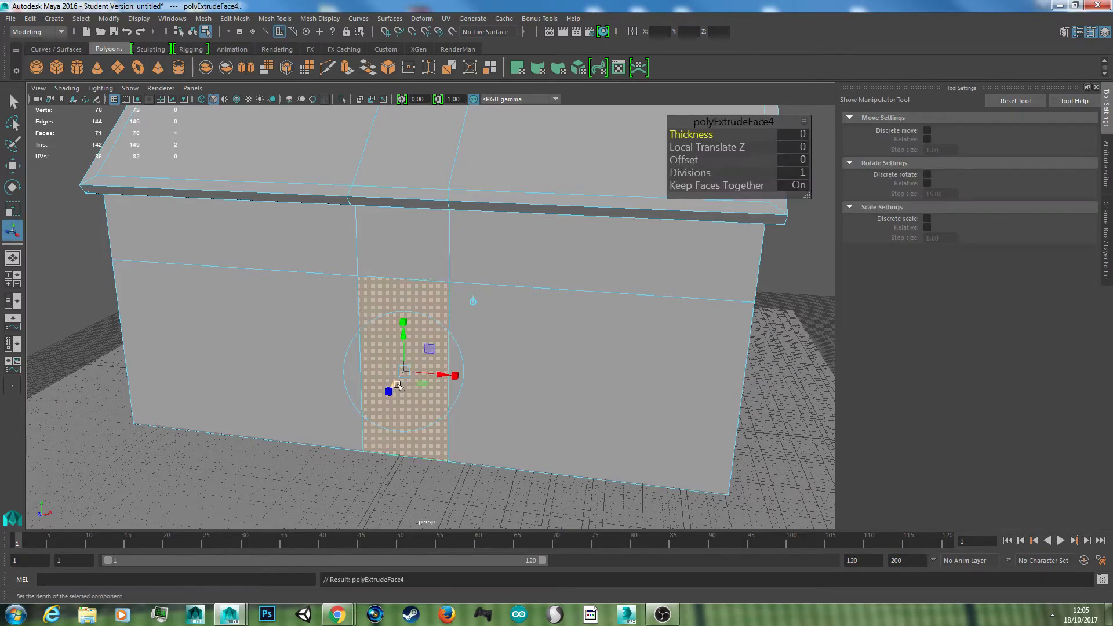
{"action": "left_click_drag", "start_coordinate": [398, 387], "coordinate": [420, 391]}
{"action": "right_click_drag", "start_coordinate": [491, 307], "coordinate": [576, 249]}
{"action": "scroll", "coordinate": [497, 281], "scroll_direction": "up", "scroll_amount": 3}
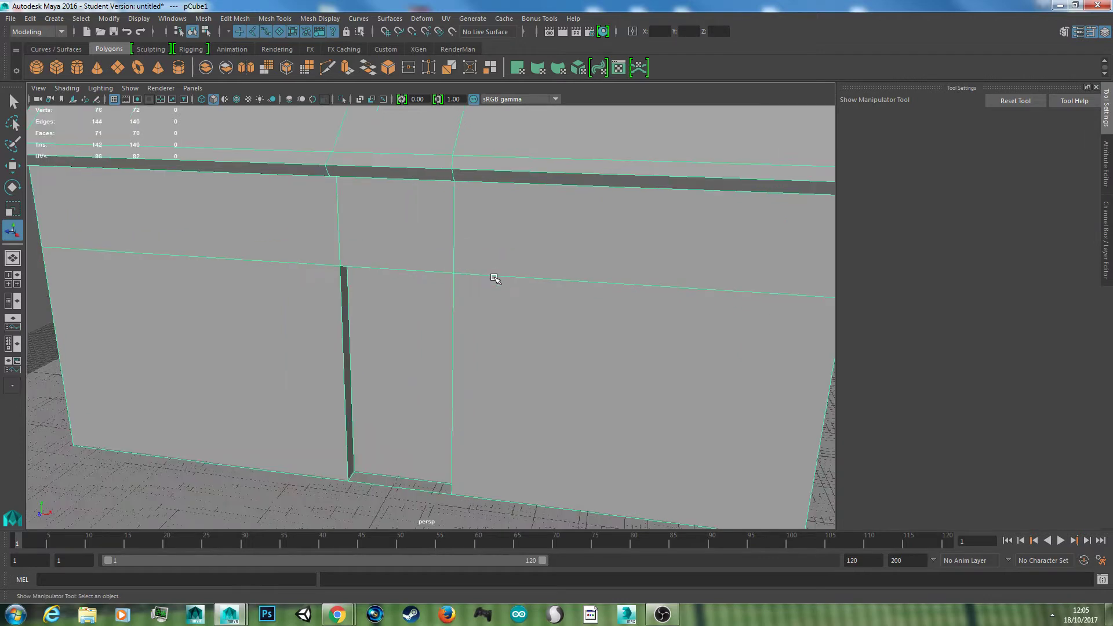
- Insert a horizontal edge loop around the lower part of the walls, about a third of the way up
{"action": "scroll", "coordinate": [498, 285], "scroll_direction": "down", "scroll_amount": 5}
{"action": "left_click_drag", "start_coordinate": [499, 291], "coordinate": [382, 265], "text": "alt"}
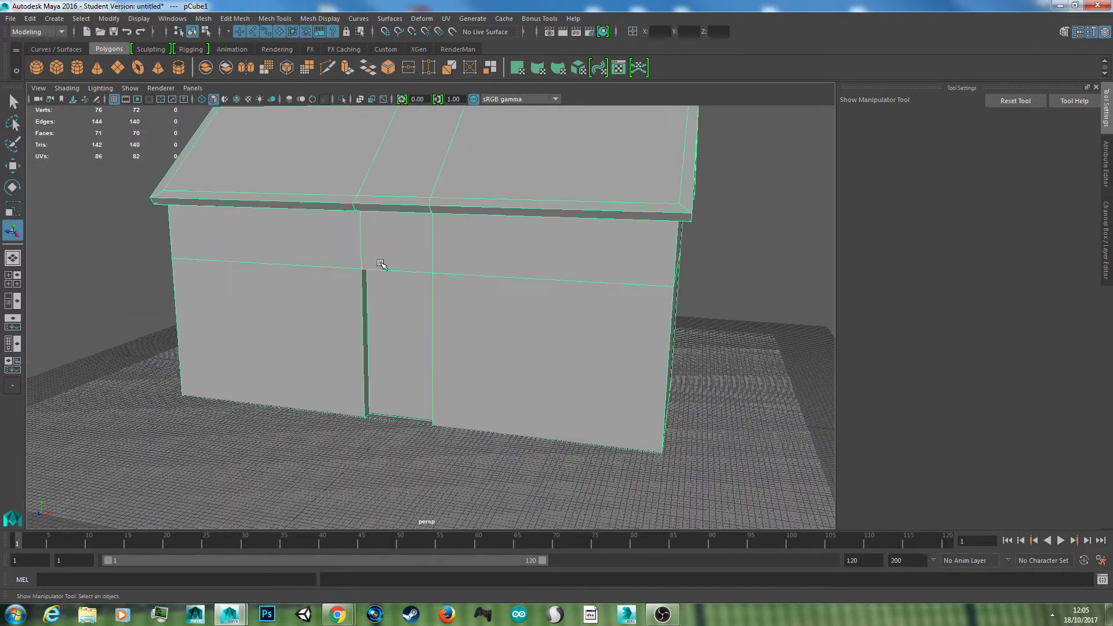
{"action": "left_click", "coordinate": [236, 19]}
{"action": "mouse_move", "coordinate": [271, 19]}
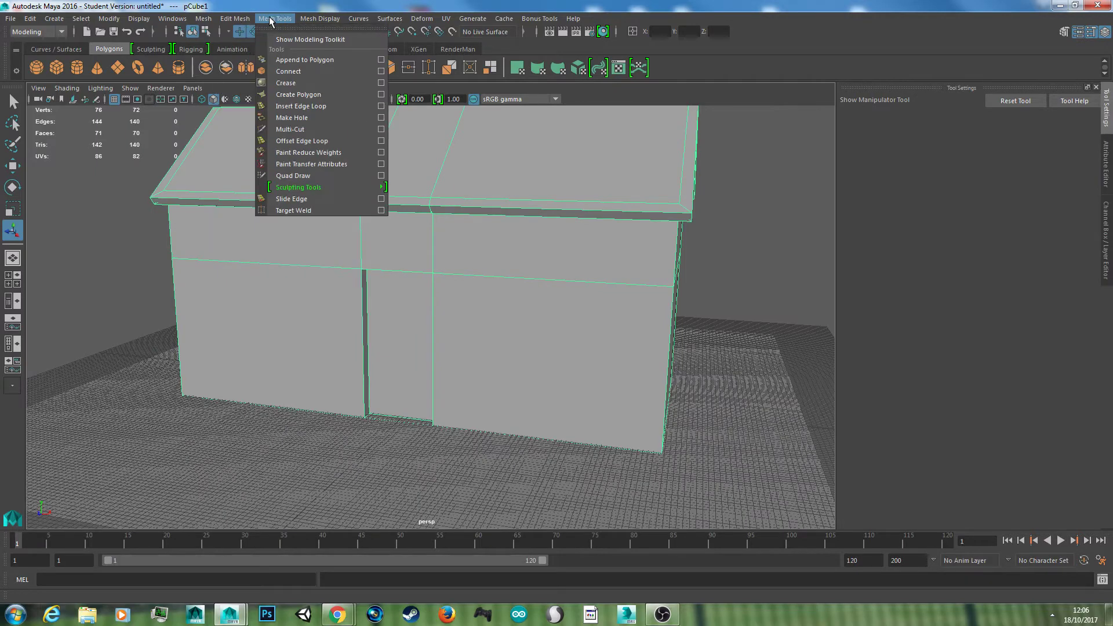
{"action": "left_click", "coordinate": [312, 107]}
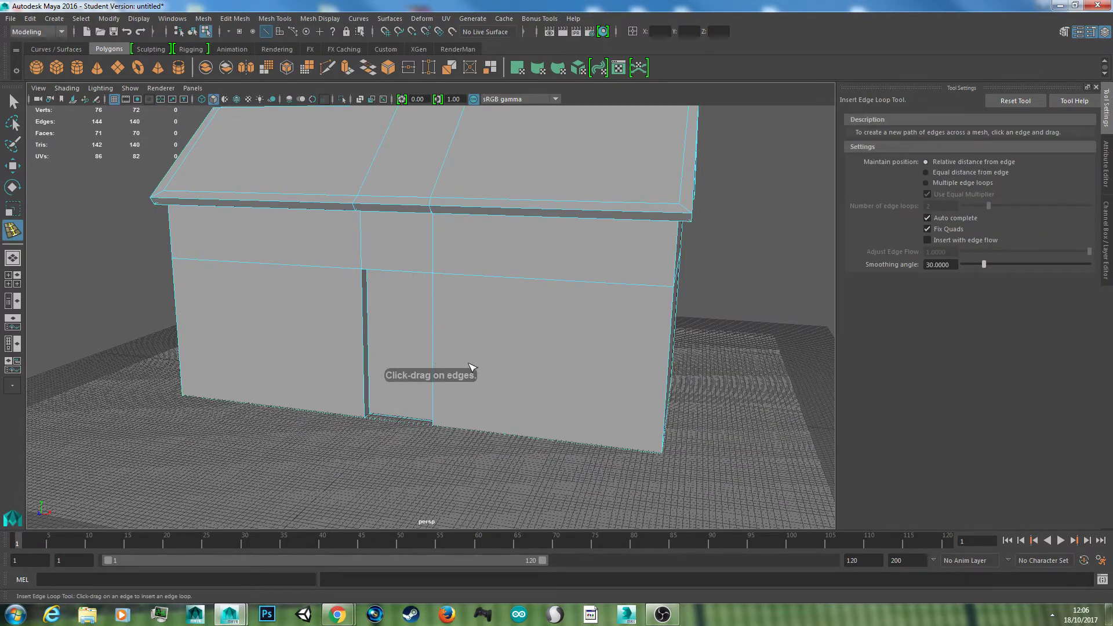
{"action": "left_click_drag", "start_coordinate": [469, 367], "coordinate": [779, 335], "text": "alt"}
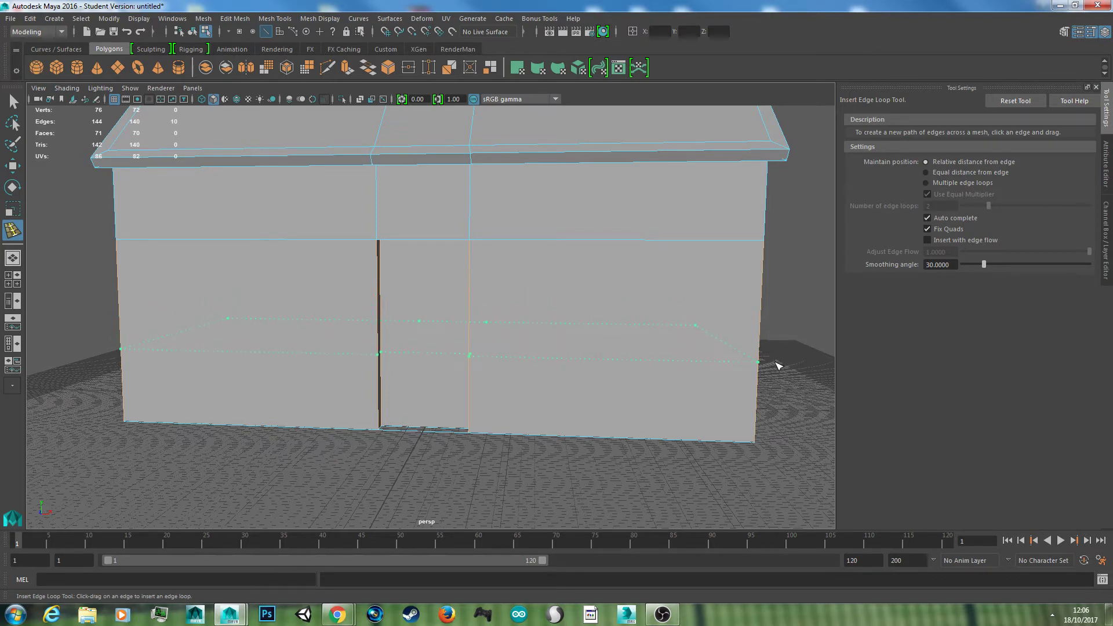
{"action": "left_click_drag", "start_coordinate": [779, 375], "coordinate": [777, 374]}
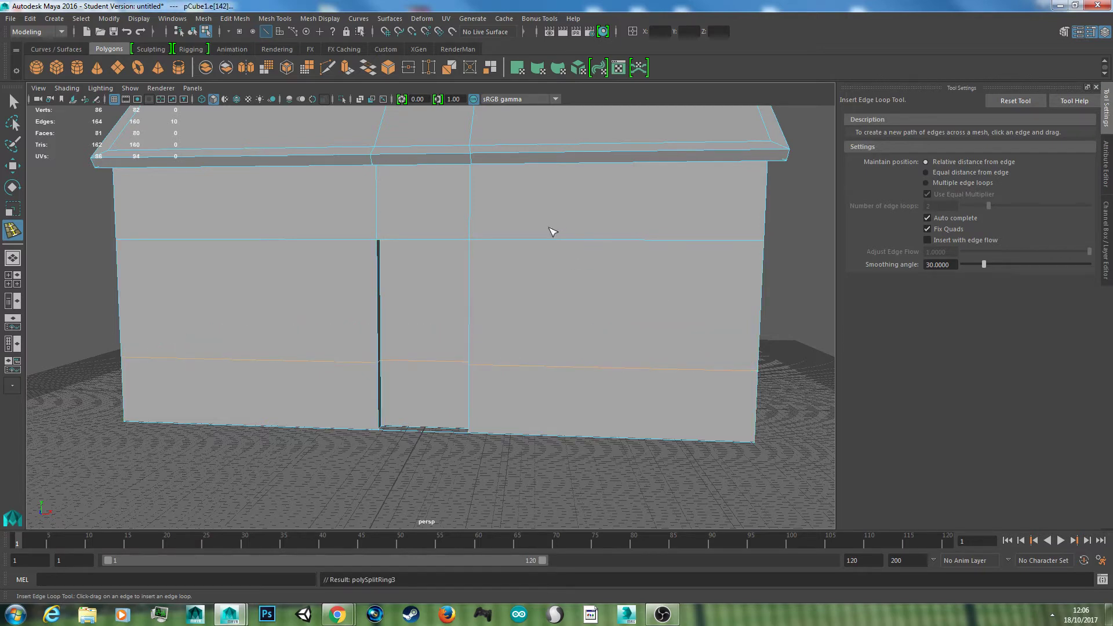
- Set Insert Edge Loop to Multiple edge loops and add two vertical loops through the wall section right of the door
{"action": "left_click", "coordinate": [945, 182]}
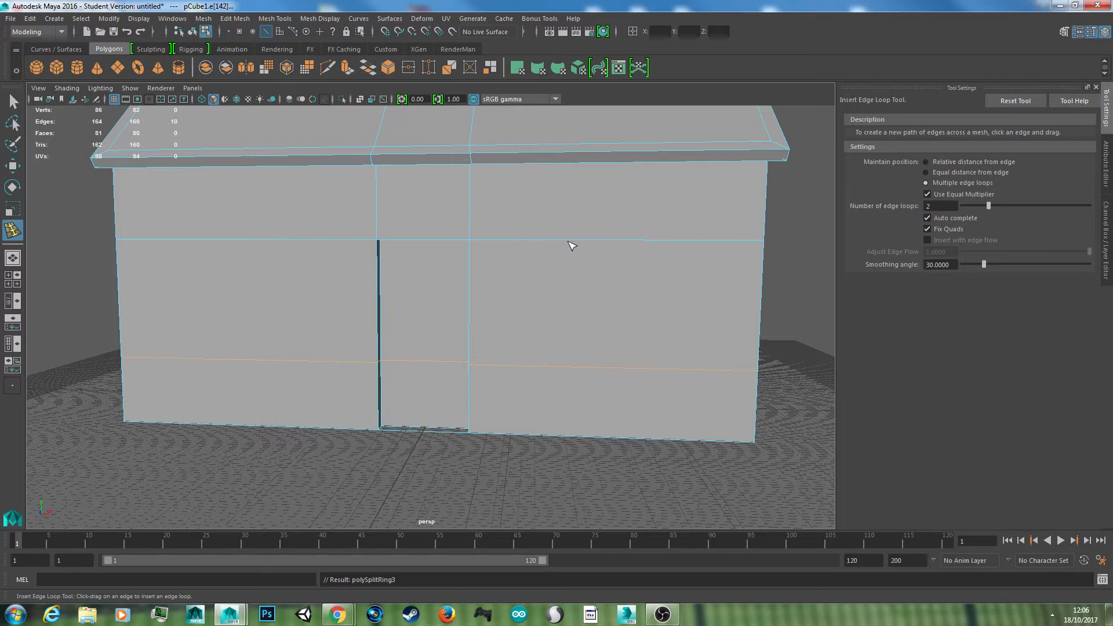
{"action": "left_click_drag", "start_coordinate": [573, 246], "coordinate": [572, 245]}
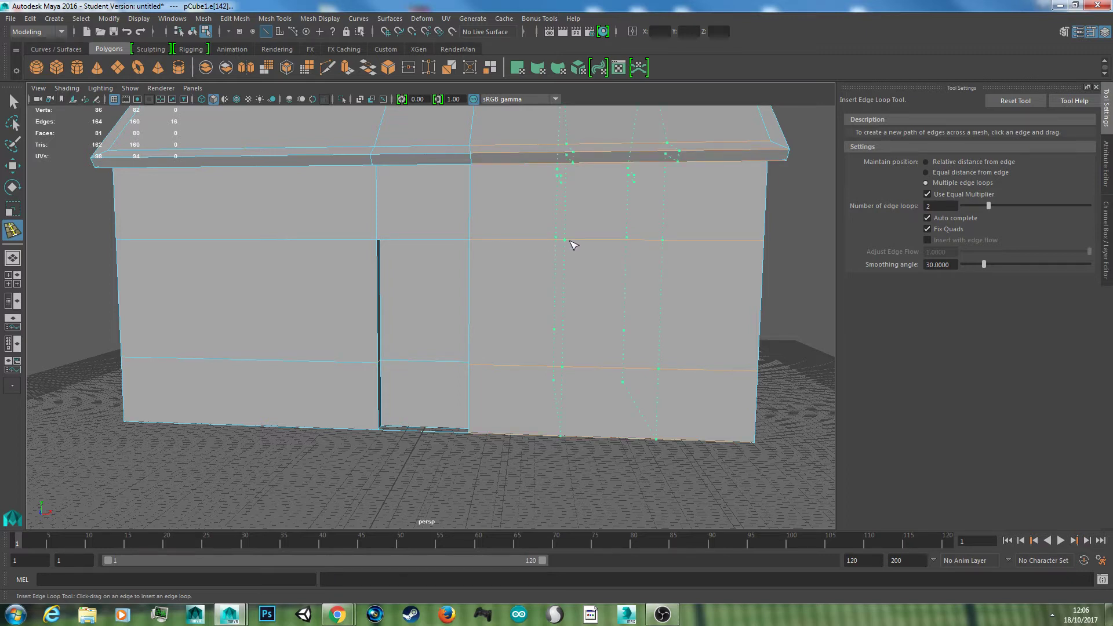
{"action": "left_click_drag", "start_coordinate": [572, 245], "coordinate": [572, 245]}
- Try scaling the two new vertical loops right of the door slightly closer together, and undo the change
{"action": "key", "text": "r"}
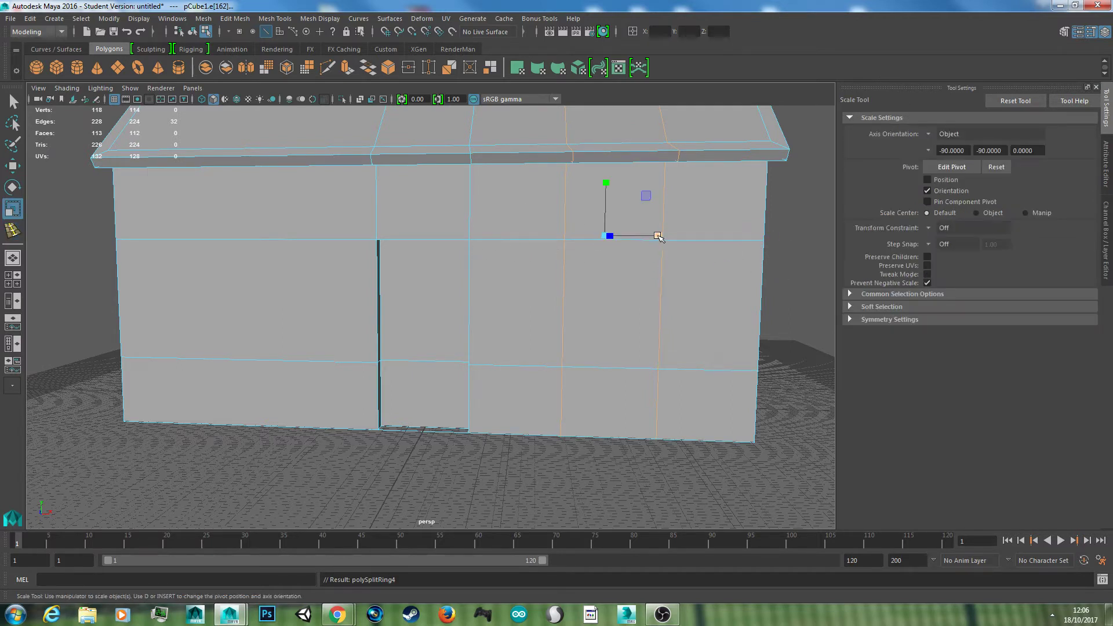
{"action": "left_click_drag", "start_coordinate": [659, 237], "coordinate": [656, 237]}
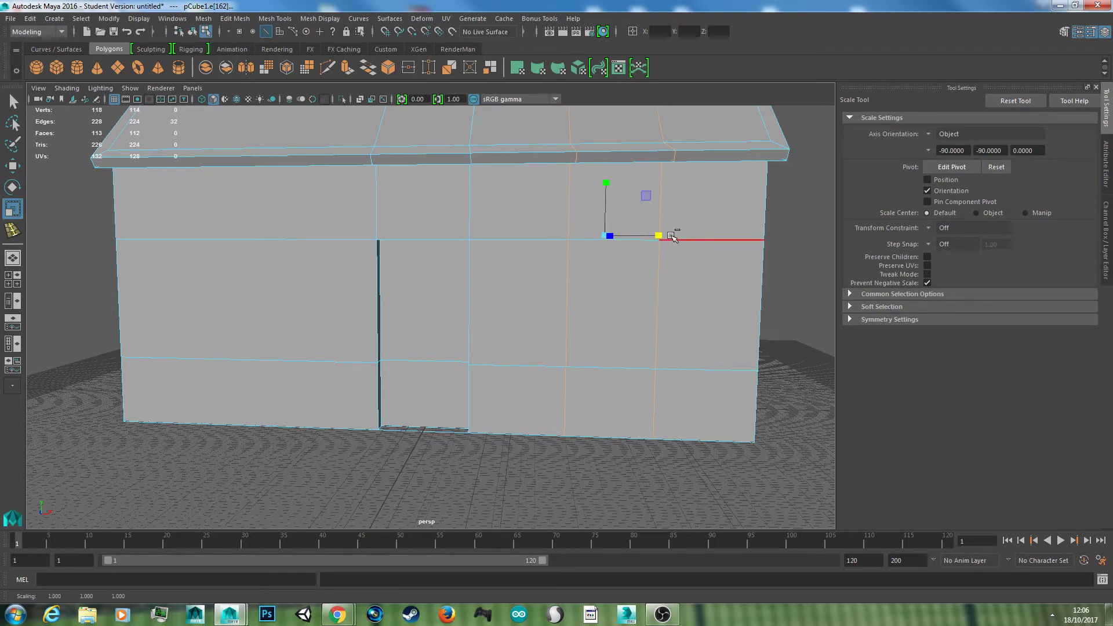
{"action": "key", "text": "ctrl+z"}
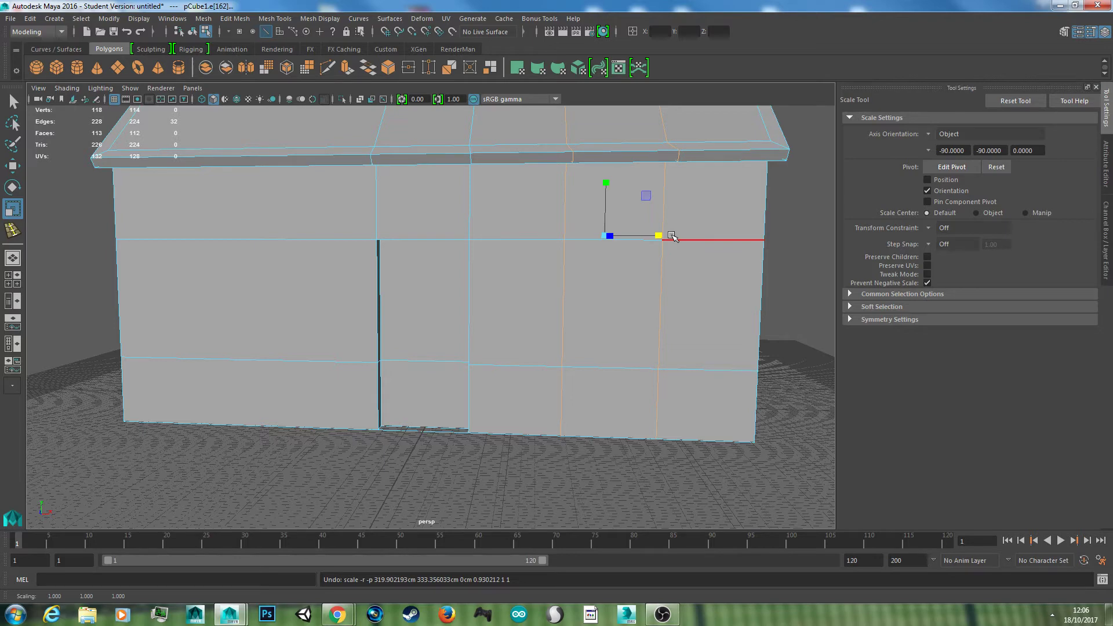
- Move the two vertical edge loops right of the door sideways along the wall, closer to the door
{"action": "key", "text": "w"}
{"action": "left_click_drag", "start_coordinate": [662, 236], "coordinate": [627, 250]}
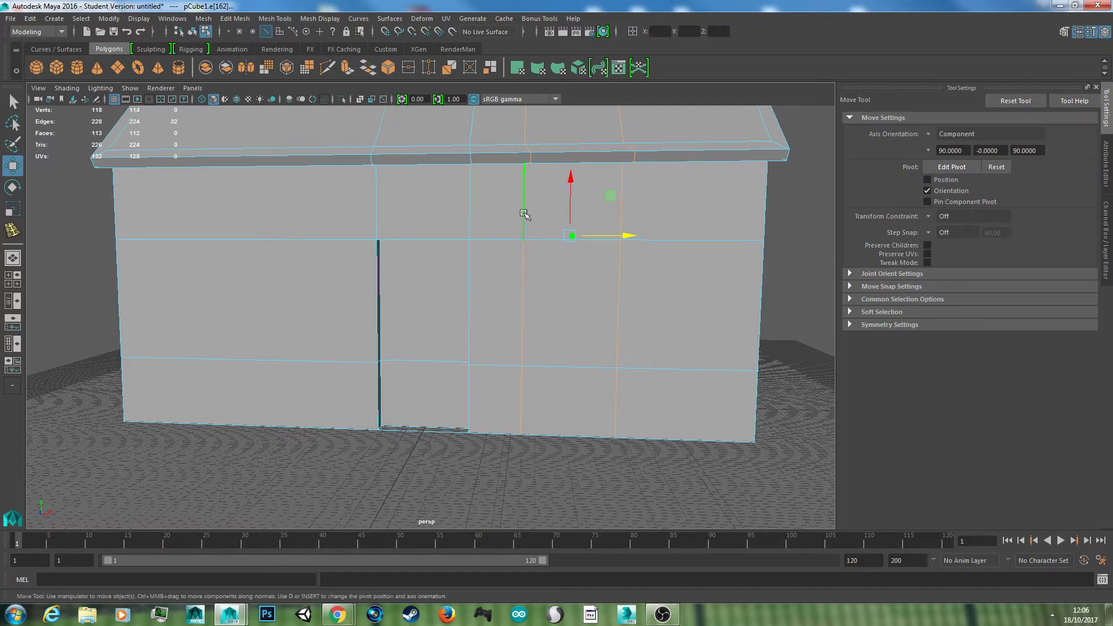
- Extrude the middle wall face between the two loops right of the door and scale it slightly inward to leave a narrow border
{"action": "right_click_drag", "start_coordinate": [529, 217], "coordinate": [536, 248]}
{"action": "left_click", "coordinate": [558, 288]}
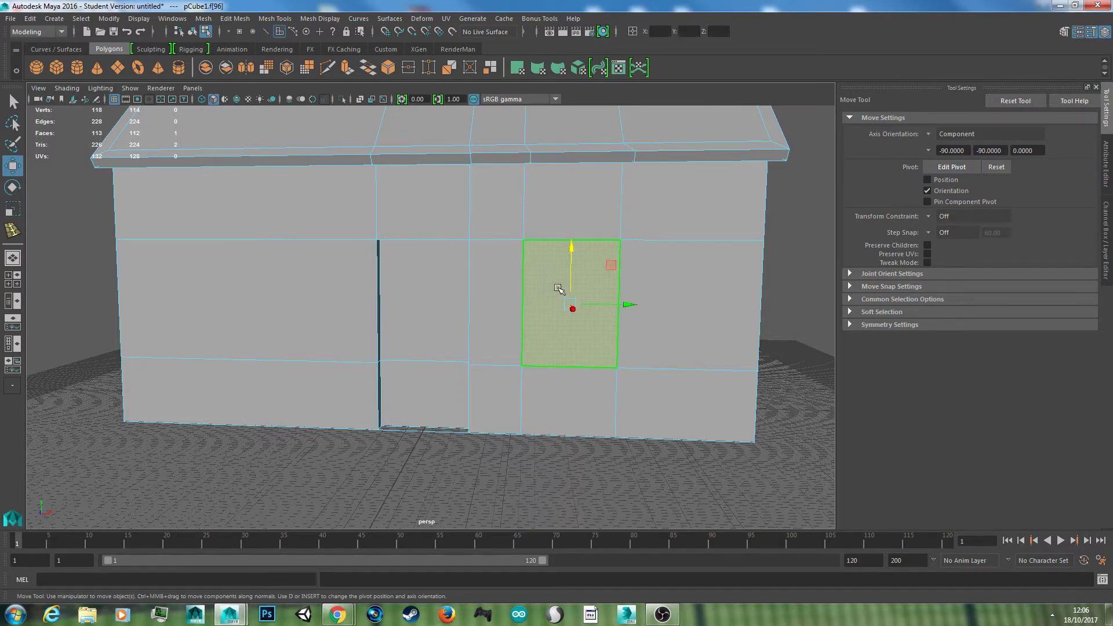
{"action": "scroll", "coordinate": [559, 288], "scroll_direction": "up", "scroll_amount": 3}
{"action": "left_click_drag", "start_coordinate": [666, 305], "coordinate": [621, 315], "text": "alt"}
{"action": "scroll", "coordinate": [624, 360], "scroll_direction": "up", "scroll_amount": 3}
{"action": "middle_click_drag", "start_coordinate": [629, 383], "coordinate": [650, 273], "text": "alt"}
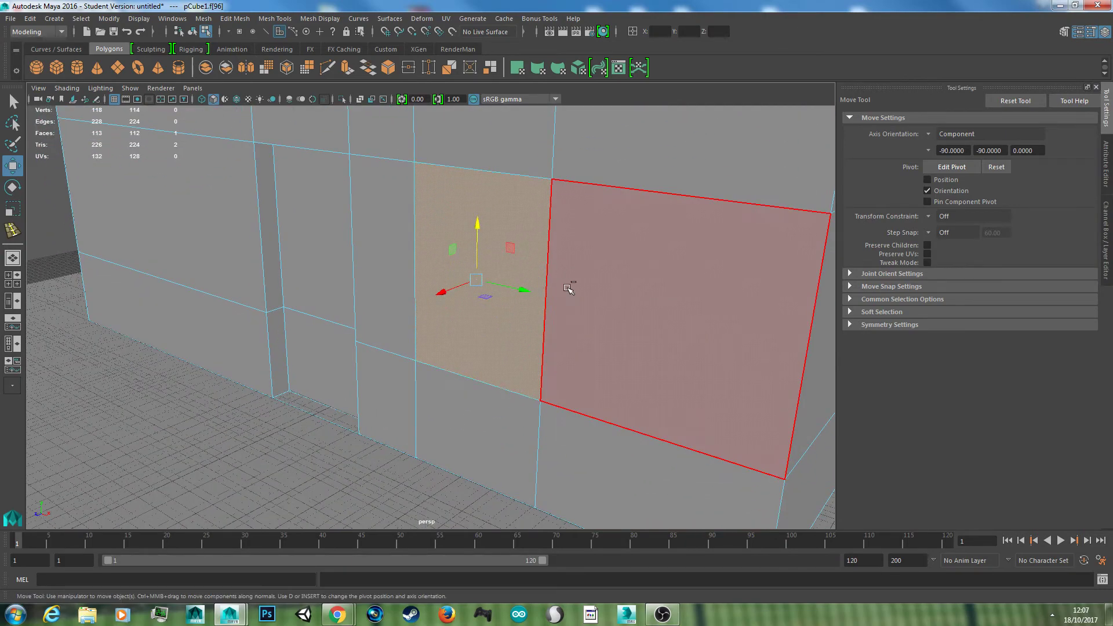
{"action": "key", "text": "ctrl+e"}
{"action": "scroll", "coordinate": [606, 312], "scroll_direction": "up", "scroll_amount": 2}
{"action": "left_click_drag", "start_coordinate": [607, 312], "coordinate": [651, 311], "text": "alt"}
{"action": "middle_click_drag", "start_coordinate": [652, 310], "coordinate": [508, 361], "text": "alt"}
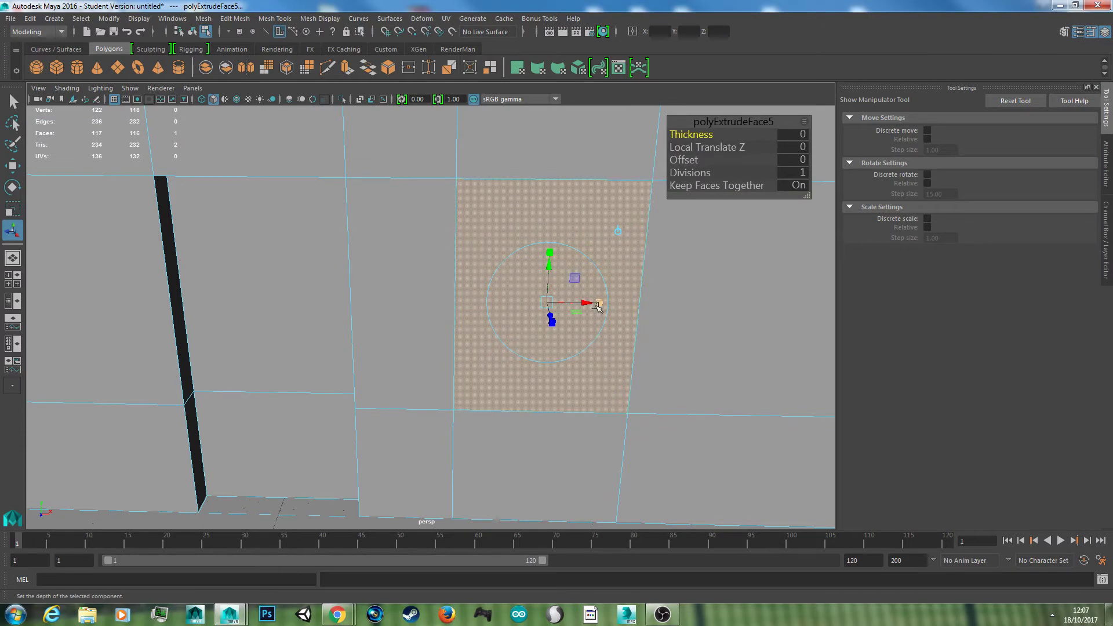
{"action": "key", "text": "r"}
{"action": "left_click_drag", "start_coordinate": [634, 269], "coordinate": [563, 233], "text": "alt"}
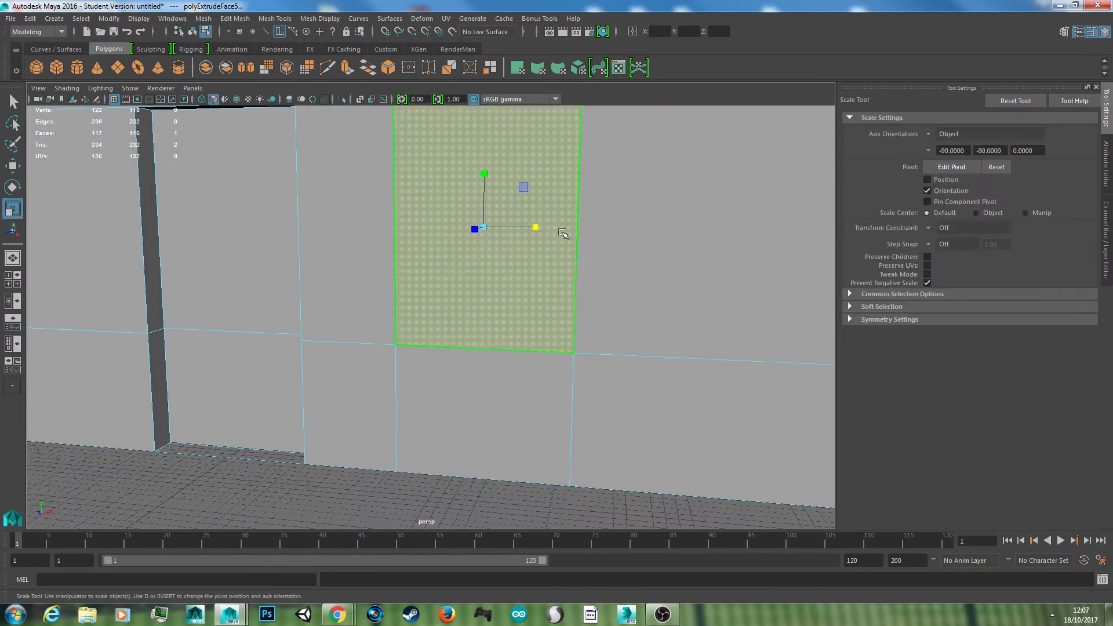
{"action": "middle_click_drag", "start_coordinate": [546, 186], "coordinate": [556, 201], "text": "alt"}
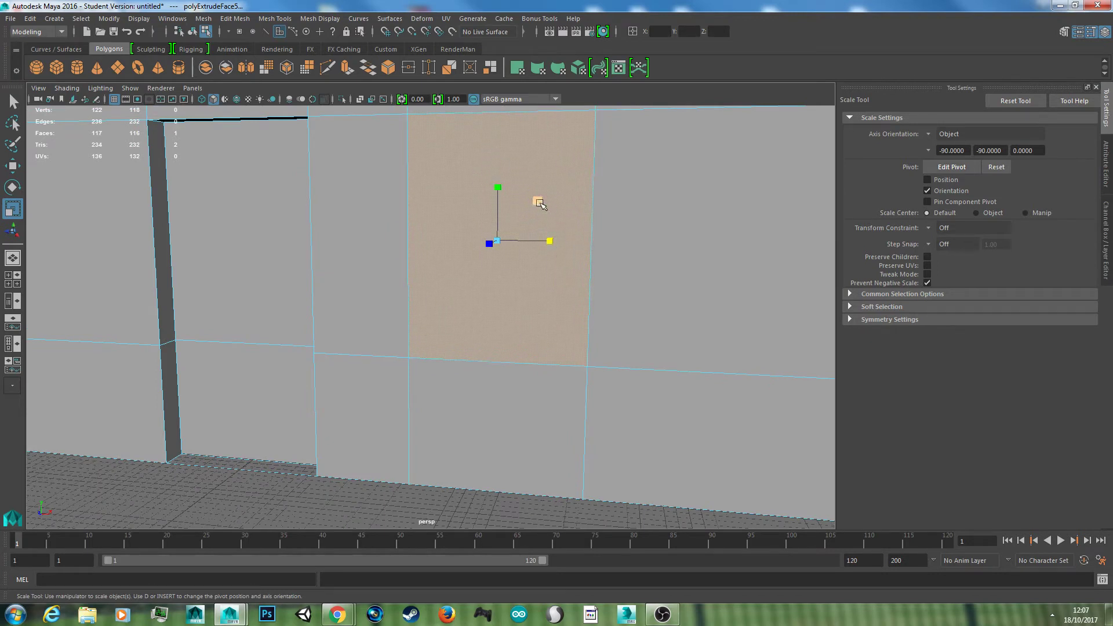
{"action": "mouse_move", "coordinate": [539, 203]}
{"action": "left_mouse_down"}
{"action": "mouse_move", "coordinate": [527, 209]}
{"action": "mouse_move", "coordinate": [538, 204]}
{"action": "left_mouse_up"}
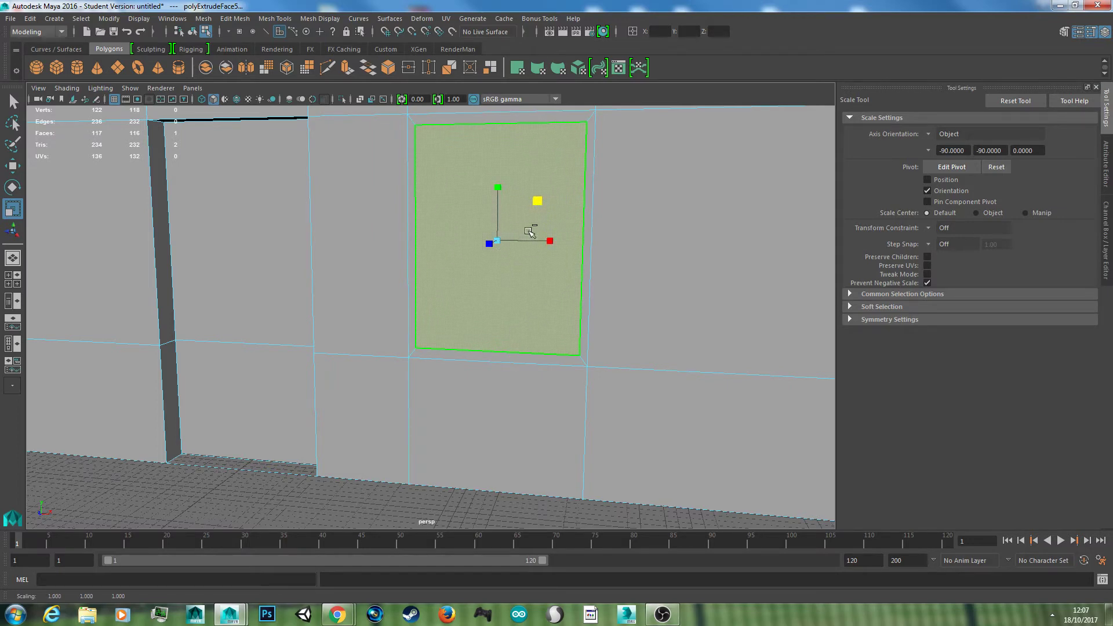
- Extrude the inset face right of the door into the wall to form a recessed window
{"action": "key", "text": "ctrl+e"}
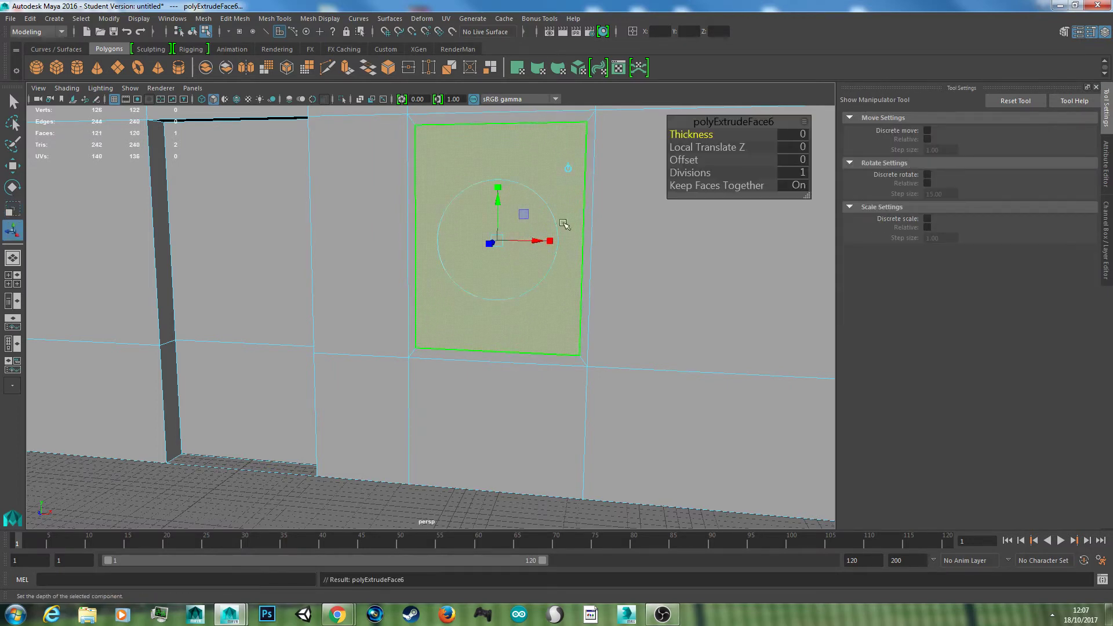
{"action": "left_click_drag", "start_coordinate": [564, 223], "coordinate": [517, 248], "text": "alt"}
{"action": "left_click_drag", "start_coordinate": [409, 299], "coordinate": [419, 302]}
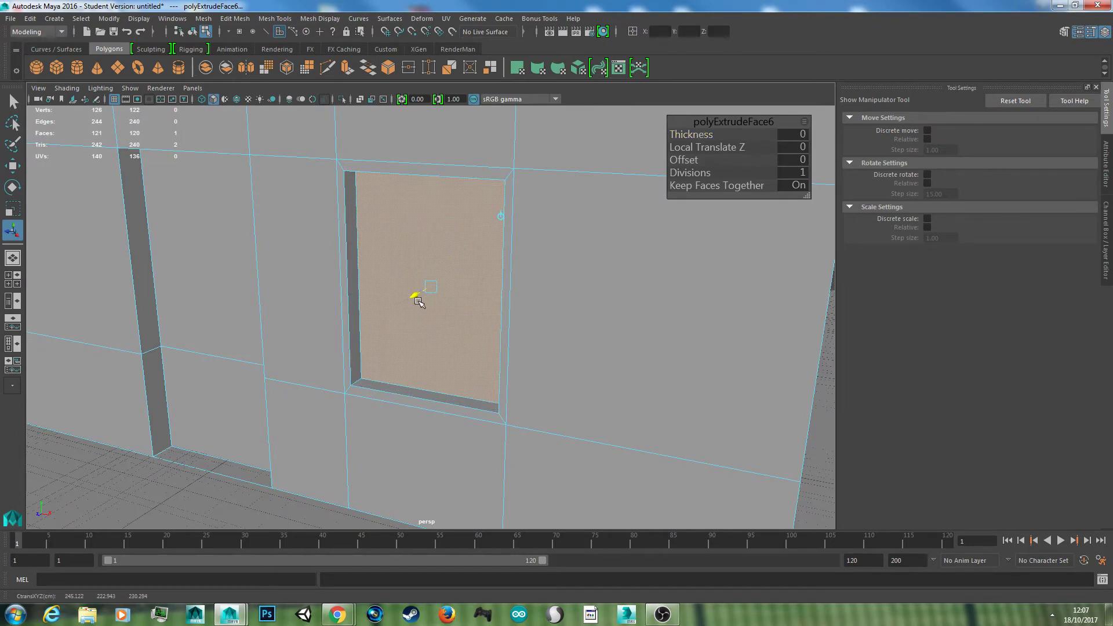
- Extrude the ring of border faces around the right window outward by 8.748 as a raised frame, and return to object mode
{"action": "left_click", "coordinate": [340, 189]}
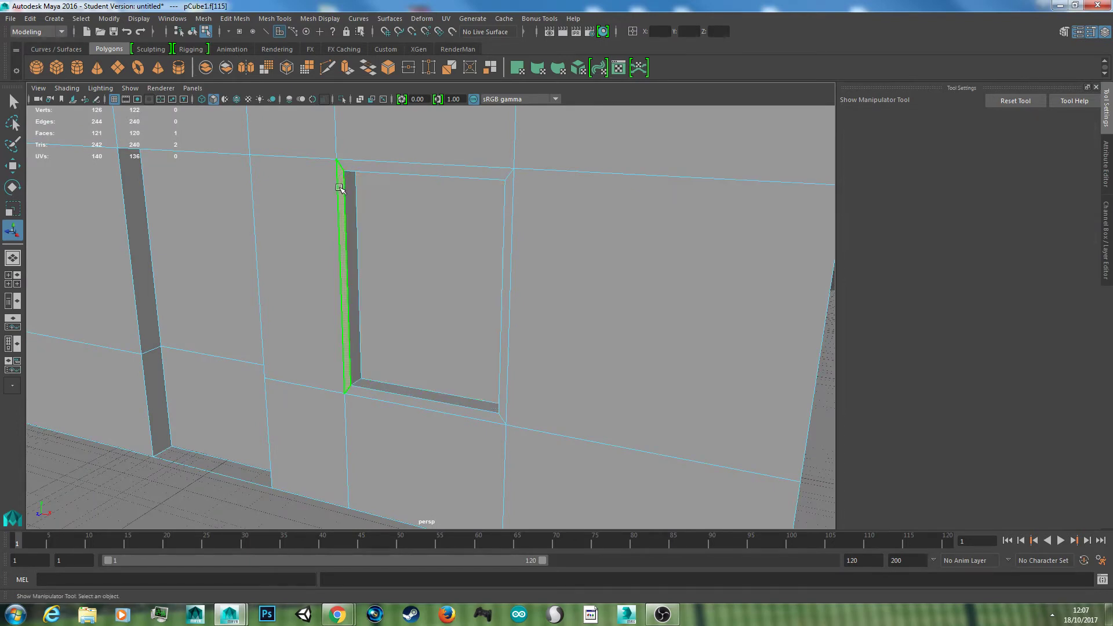
{"action": "double_click", "coordinate": [359, 165], "text": "shift"}
{"action": "key", "text": "ctrl+e"}
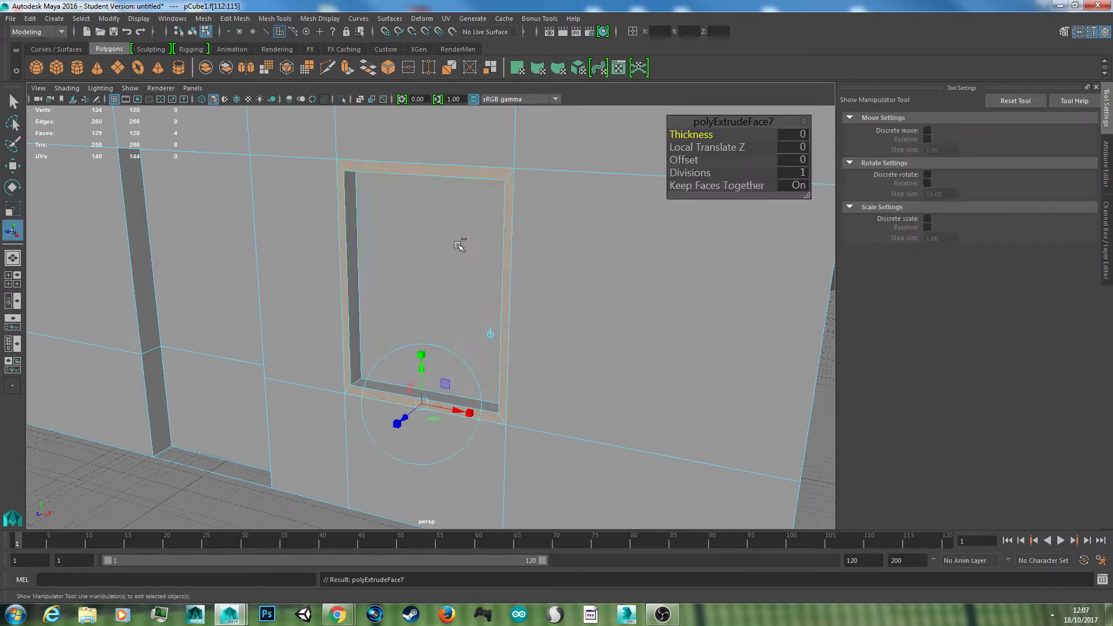
{"action": "left_click_drag", "start_coordinate": [408, 418], "coordinate": [401, 422]}
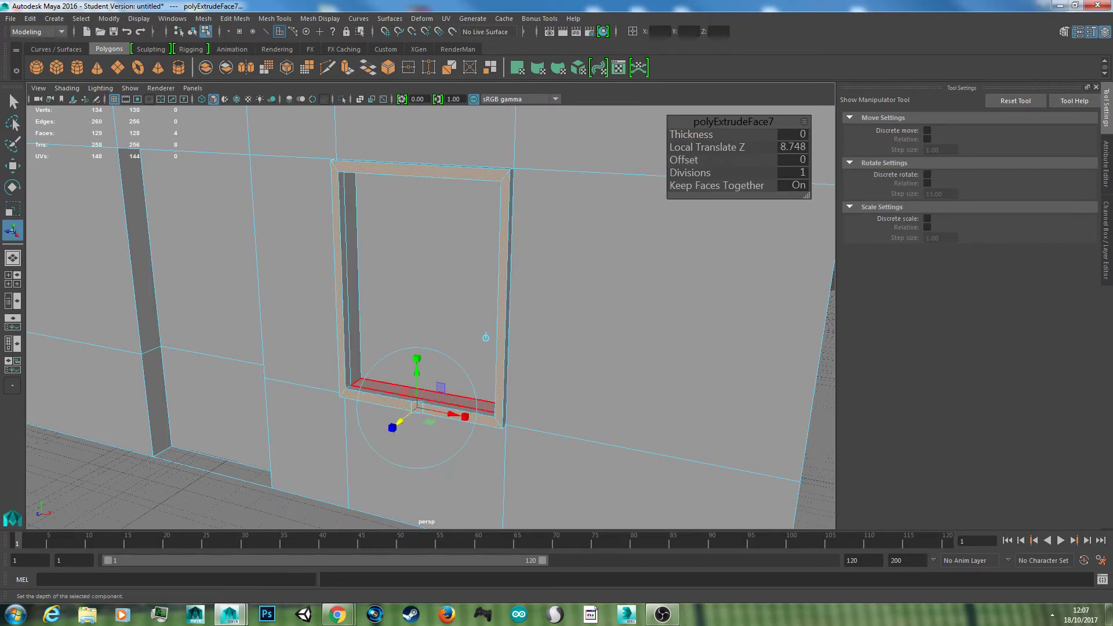
{"action": "right_click_drag", "start_coordinate": [520, 211], "coordinate": [464, 261]}
- Insert two vertical edge loops through the wall section left of the door and move them closer to the door
{"action": "left_click_drag", "start_coordinate": [464, 278], "coordinate": [615, 298], "text": "alt"}
{"action": "right_click_drag", "start_coordinate": [615, 298], "coordinate": [507, 273], "text": "alt"}
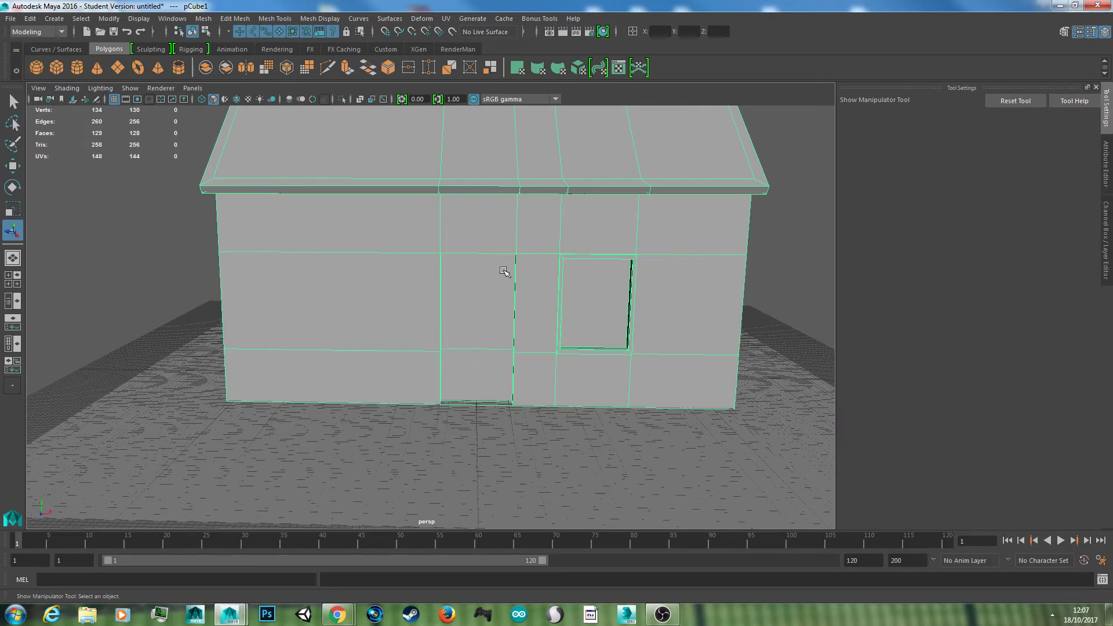
{"action": "left_click", "coordinate": [274, 18]}
{"action": "left_click", "coordinate": [308, 106]}
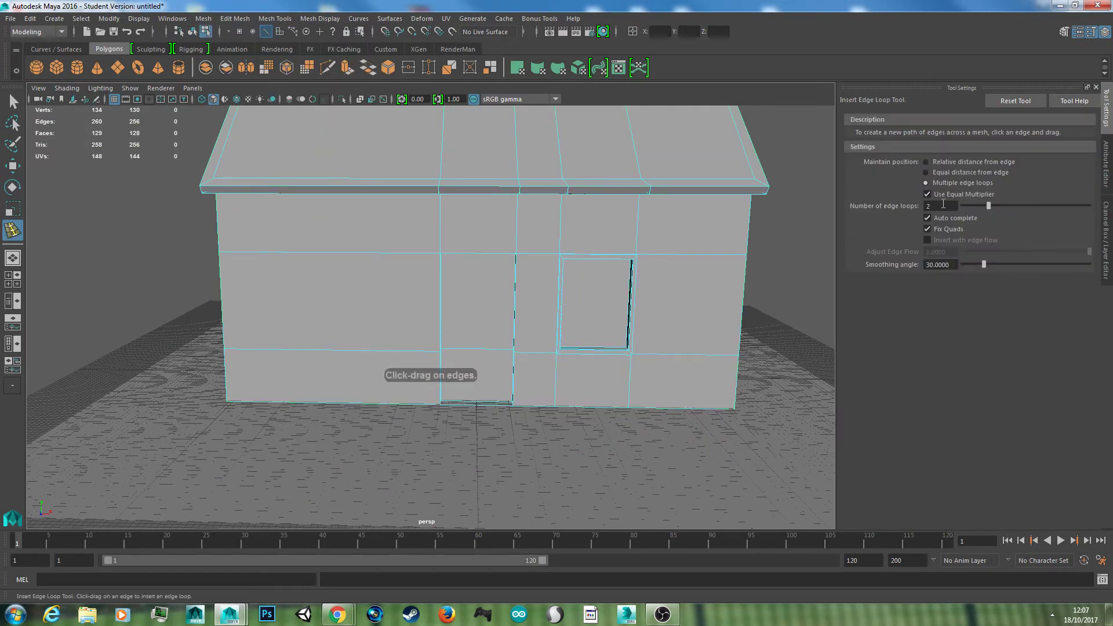
{"action": "left_click", "coordinate": [365, 352]}
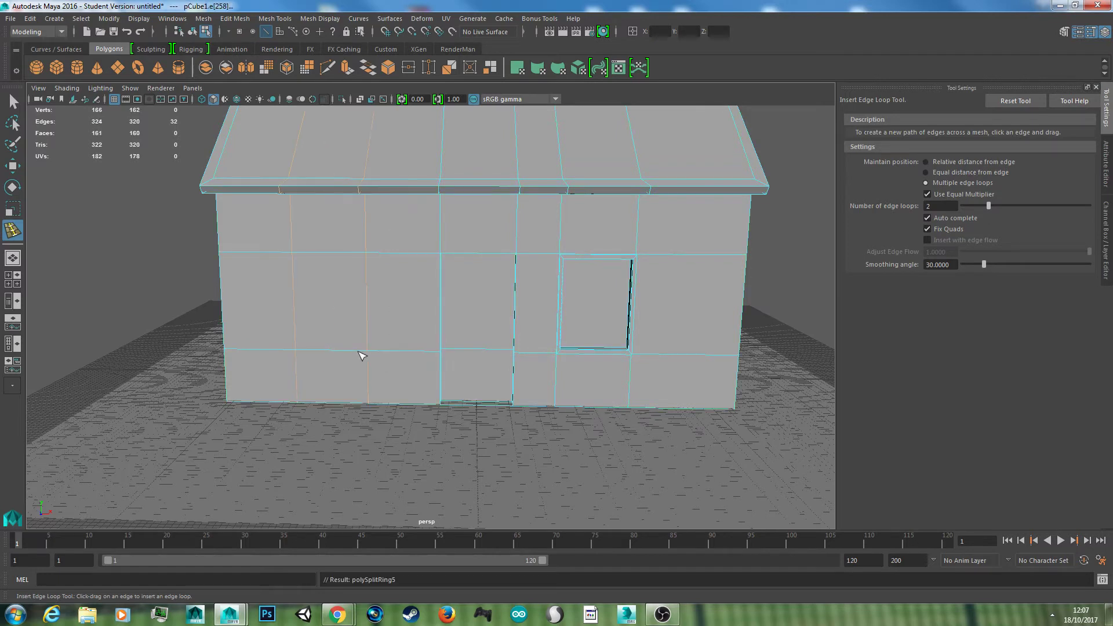
{"action": "key", "text": "w"}
{"action": "left_click_drag", "start_coordinate": [392, 245], "coordinate": [431, 249]}
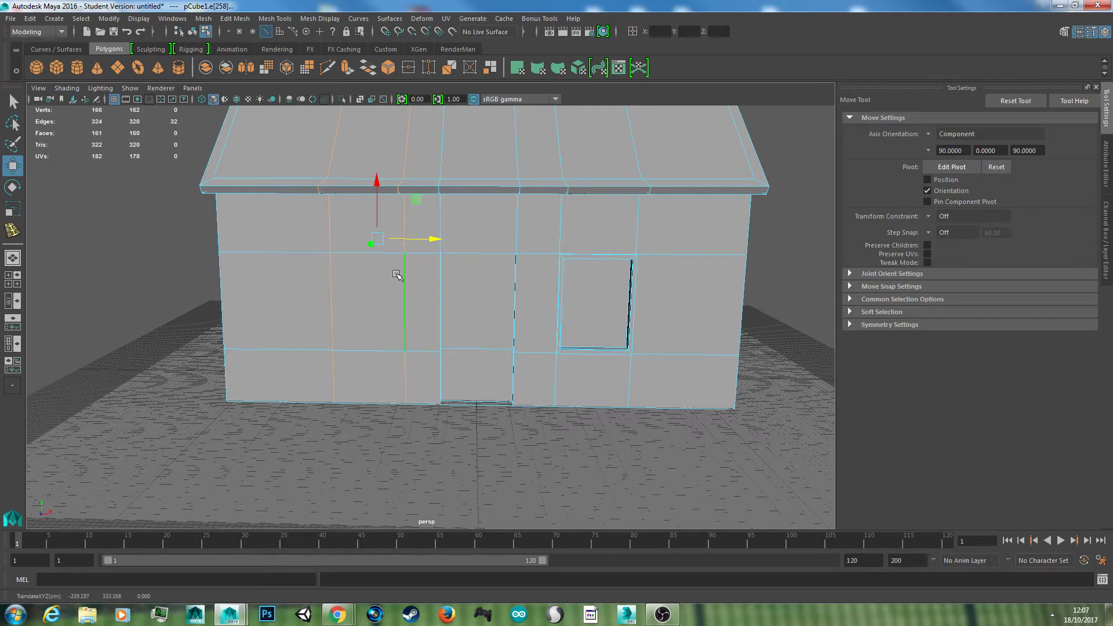
- Extrude the middle wall face between the two loops left of the door and scale it slightly inward to leave a border
{"action": "right_click_drag", "start_coordinate": [396, 273], "coordinate": [394, 305]}
{"action": "left_click", "coordinate": [376, 301]}
{"action": "scroll", "coordinate": [375, 301], "scroll_direction": "up", "scroll_amount": 3}
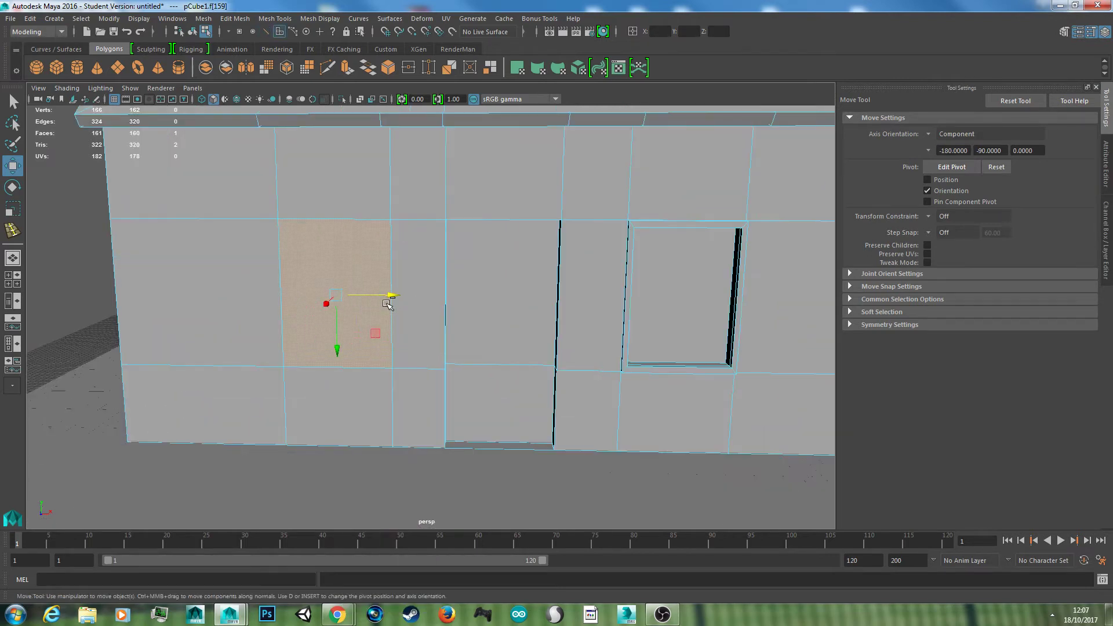
{"action": "key", "text": "ctrl+e"}
{"action": "middle_click_drag", "start_coordinate": [410, 290], "coordinate": [479, 268], "text": "alt"}
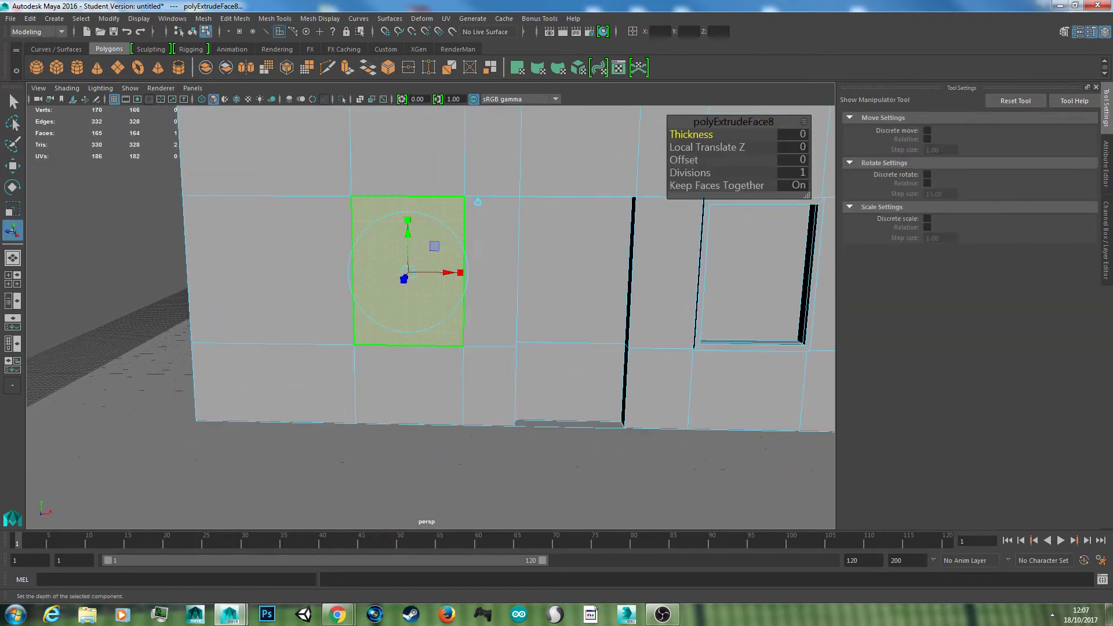
{"action": "key", "text": "r"}
{"action": "left_click_drag", "start_coordinate": [447, 242], "coordinate": [450, 298]}
- Extrude the inset face left of the door about 22.3 into the wall to form the second recessed window
{"action": "key", "text": "ctrl+e"}
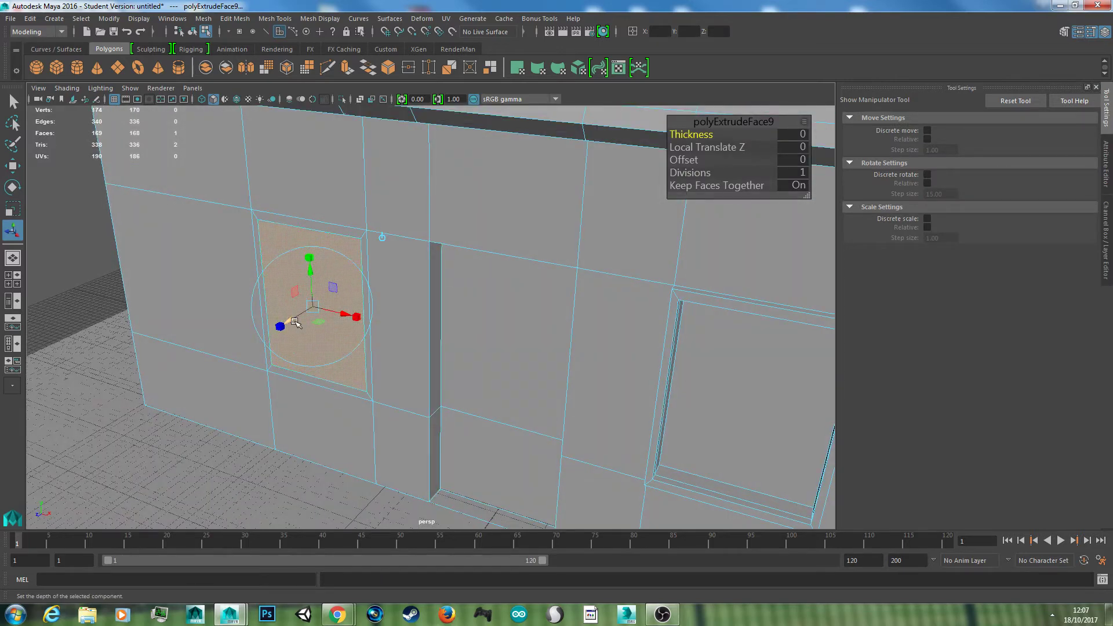
{"action": "left_click_drag", "start_coordinate": [295, 322], "coordinate": [311, 321]}
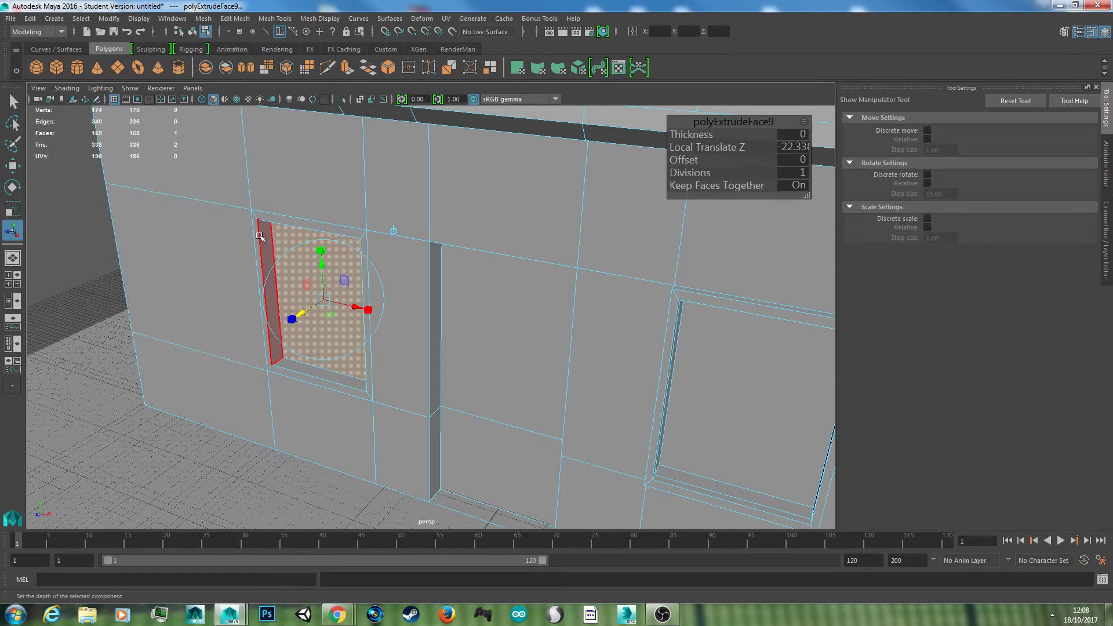
- Extrude the ring of border faces around the left window outward by 9.893 as a raised frame, and return to object mode
{"action": "left_click", "coordinate": [271, 218]}
{"action": "double_click", "coordinate": [269, 218], "text": "shift"}
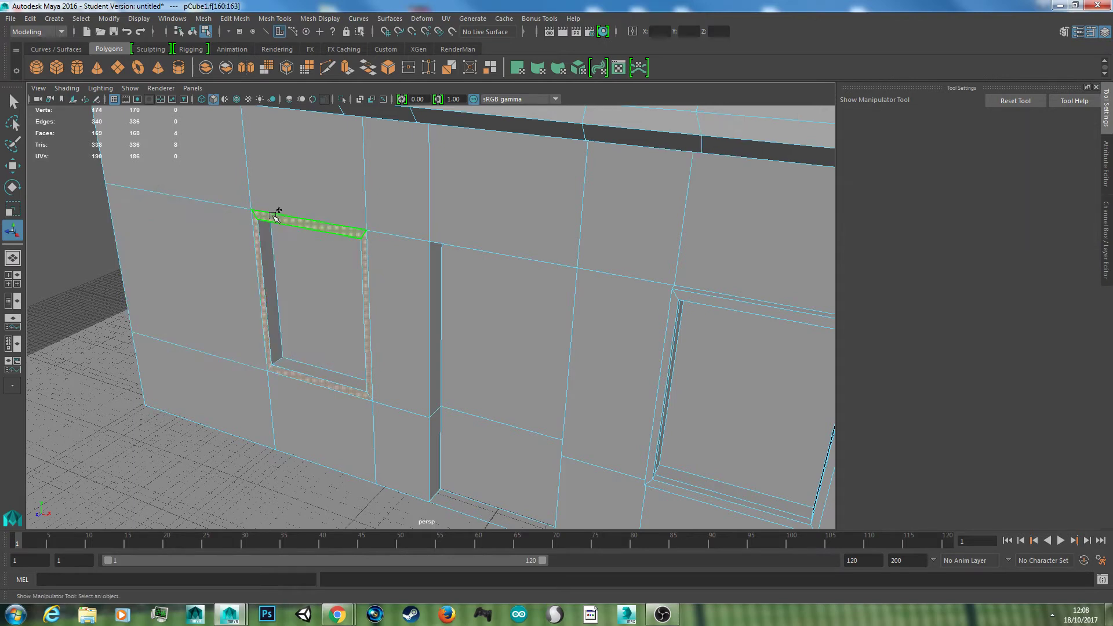
{"action": "left_click_drag", "start_coordinate": [353, 270], "coordinate": [378, 262], "text": "alt"}
{"action": "key", "text": "ctrl+e"}
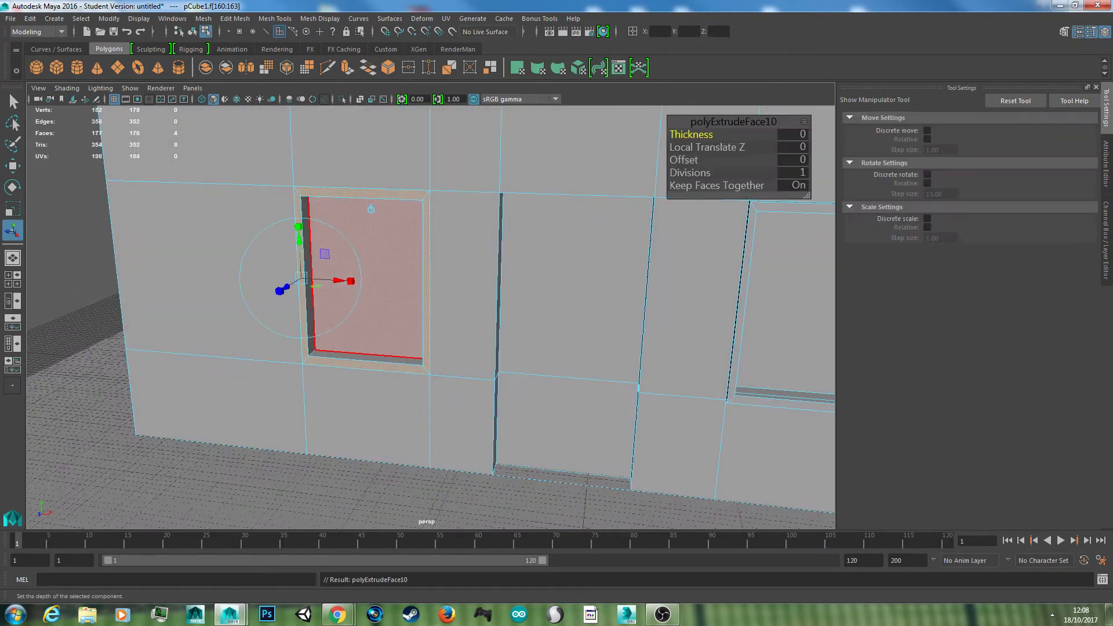
{"action": "left_click_drag", "start_coordinate": [446, 261], "coordinate": [231, 306], "text": "alt"}
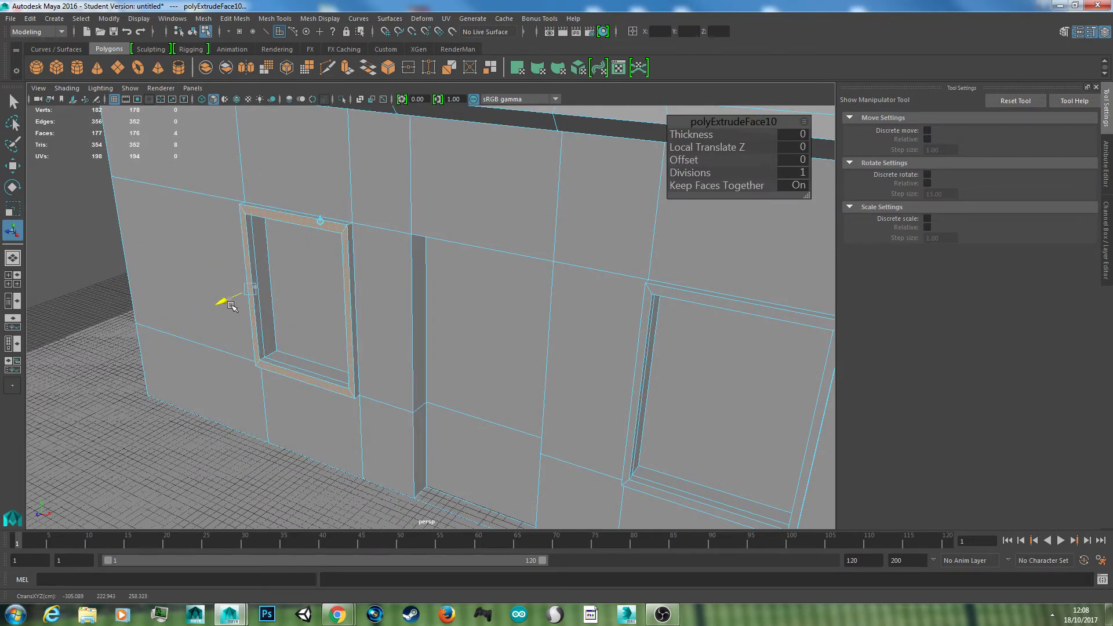
{"action": "right_click", "coordinate": [377, 218]}
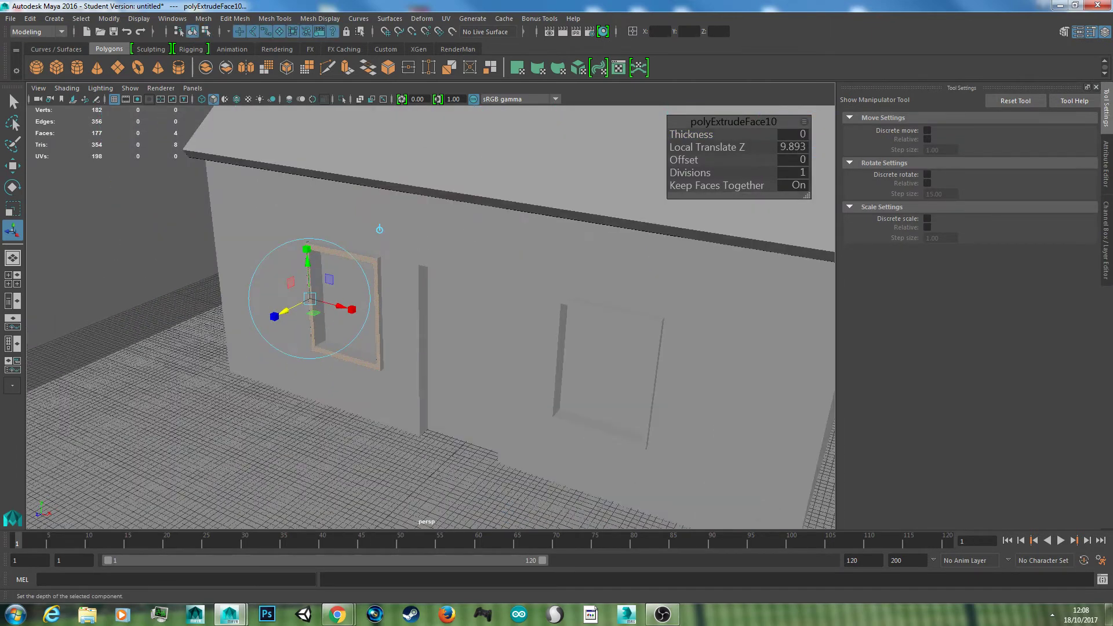
{"action": "right_click_drag", "start_coordinate": [458, 325], "coordinate": [499, 291]}
- Examine the house with its door and two framed windows from several angles, and deselect it
{"action": "scroll", "coordinate": [499, 290], "scroll_direction": "up", "scroll_amount": 2}
{"action": "scroll", "coordinate": [509, 307], "scroll_direction": "down", "scroll_amount": 2}
{"action": "mouse_move", "coordinate": [510, 307]}
{"action": "left_mouse_down", "text": "alt"}
{"action": "mouse_move", "coordinate": [585, 309]}
{"action": "mouse_move", "coordinate": [520, 311]}
{"action": "left_mouse_up", "text": "alt"}
{"action": "scroll", "coordinate": [572, 306], "scroll_direction": "down", "scroll_amount": 3}
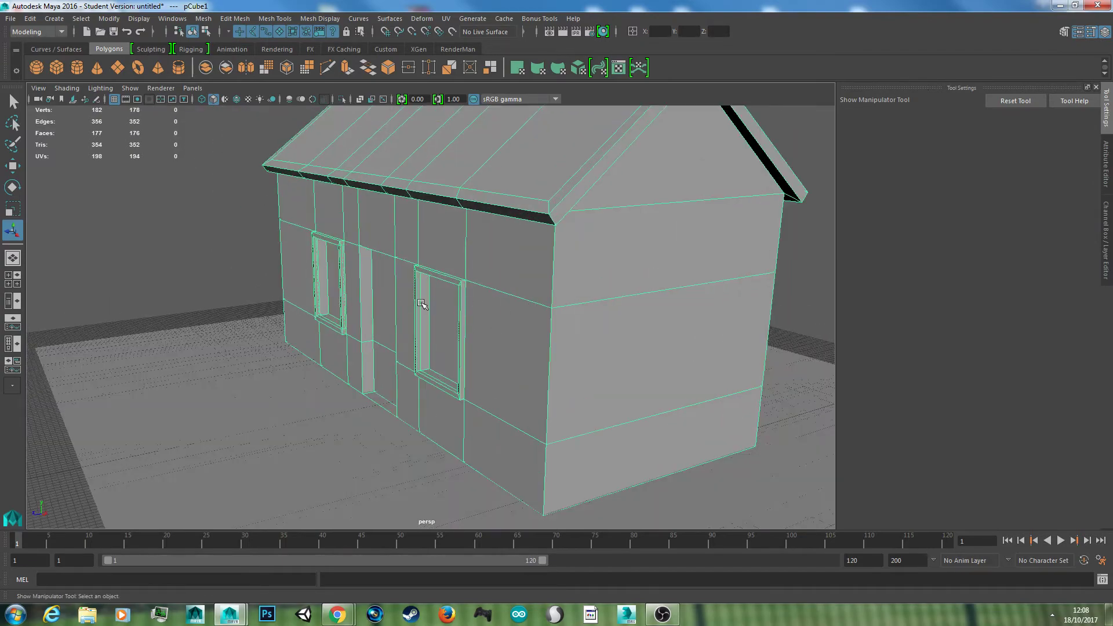
{"action": "scroll", "coordinate": [420, 300], "scroll_direction": "down", "scroll_amount": 8}
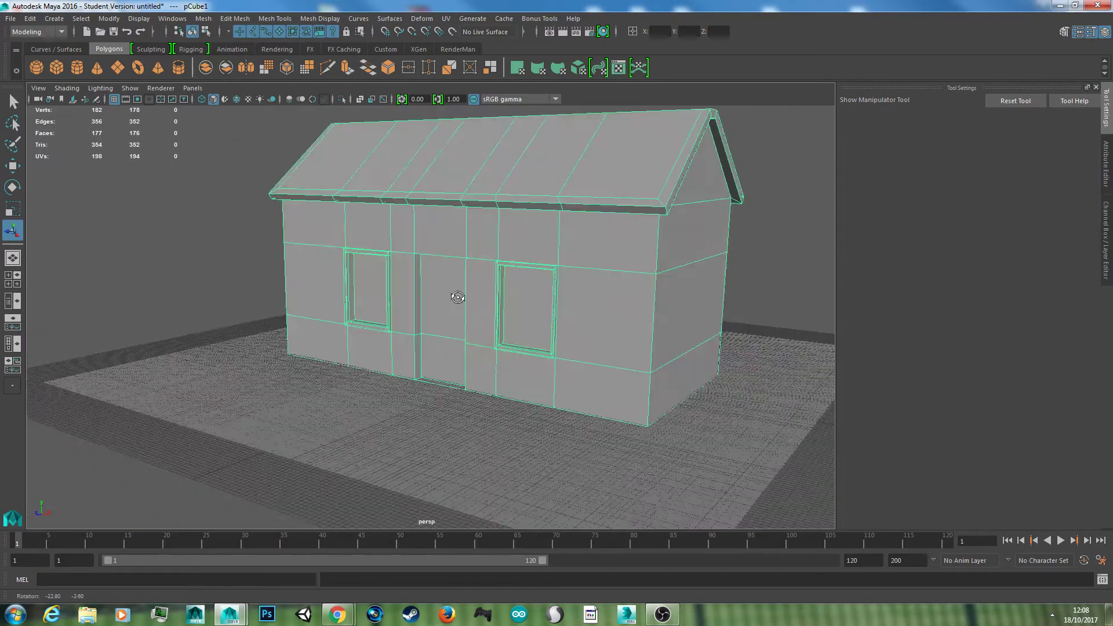
{"action": "left_click", "coordinate": [695, 298]}
{"action": "left_click_drag", "start_coordinate": [614, 292], "coordinate": [381, 261], "text": "alt"}
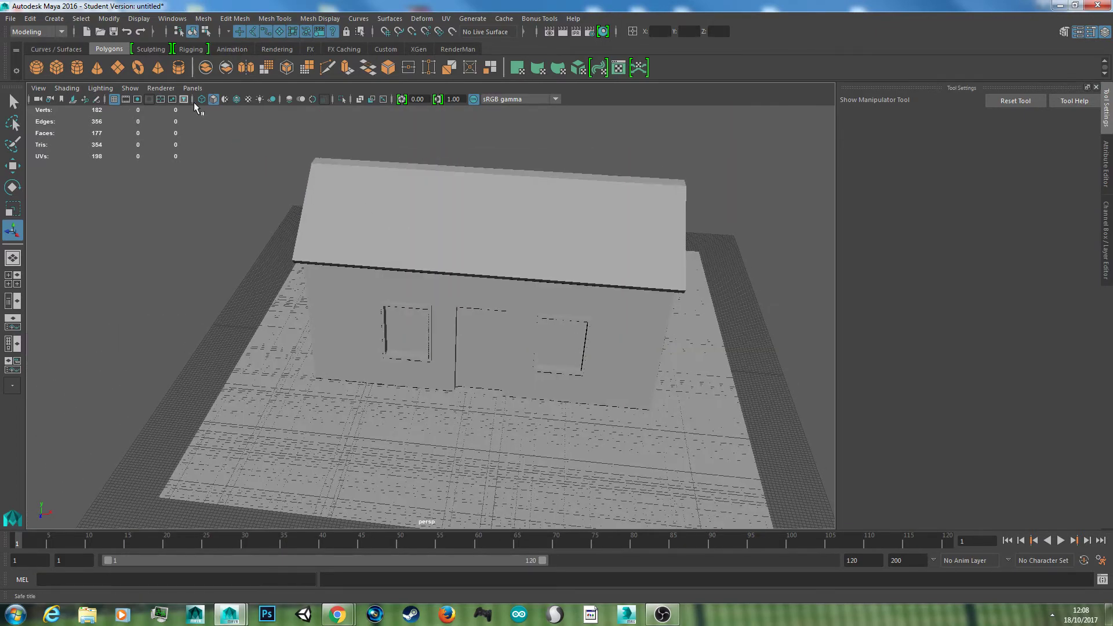
- Create a polygon cube for the chimney, scale it up uniformly and raise it to the middle of the roof ridge
{"action": "left_click", "coordinate": [58, 71]}
{"action": "left_click_drag", "start_coordinate": [642, 332], "coordinate": [583, 352], "text": "alt"}
{"action": "key", "text": "w"}
{"action": "key", "text": "r"}
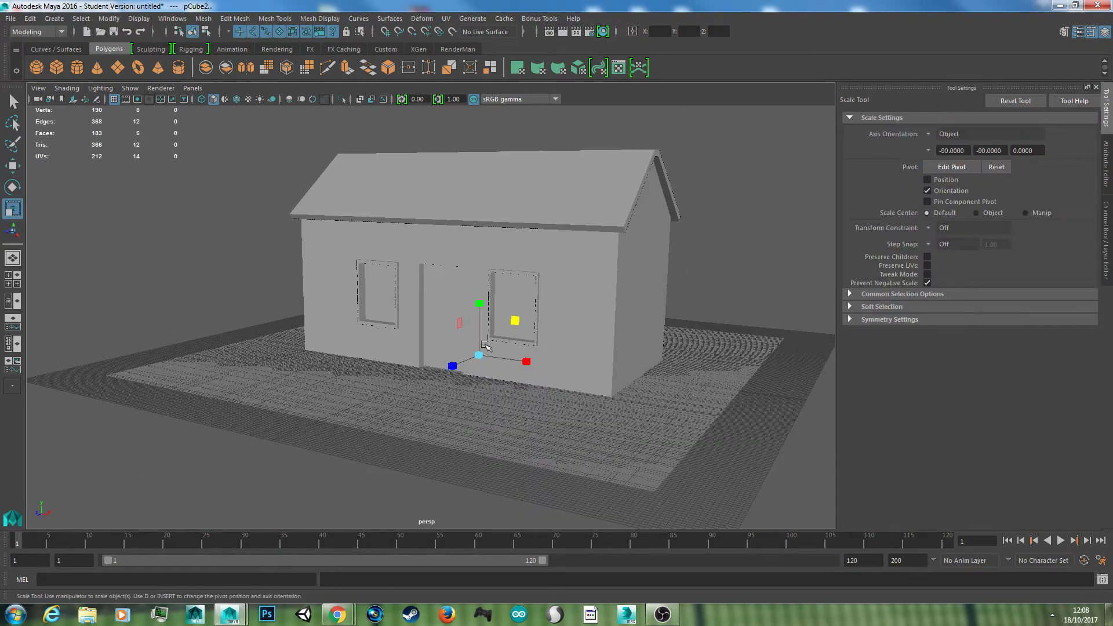
{"action": "left_click_drag", "start_coordinate": [486, 348], "coordinate": [534, 348]}
{"action": "key", "text": "w"}
{"action": "left_click_drag", "start_coordinate": [481, 304], "coordinate": [490, 98]}
- Scale the chimney cube on the roof ridge down uniformly to about 98
{"action": "scroll", "coordinate": [503, 174], "scroll_direction": "up", "scroll_amount": 2}
{"action": "left_click_drag", "start_coordinate": [503, 191], "coordinate": [550, 271], "text": "alt"}
{"action": "key", "text": "e"}
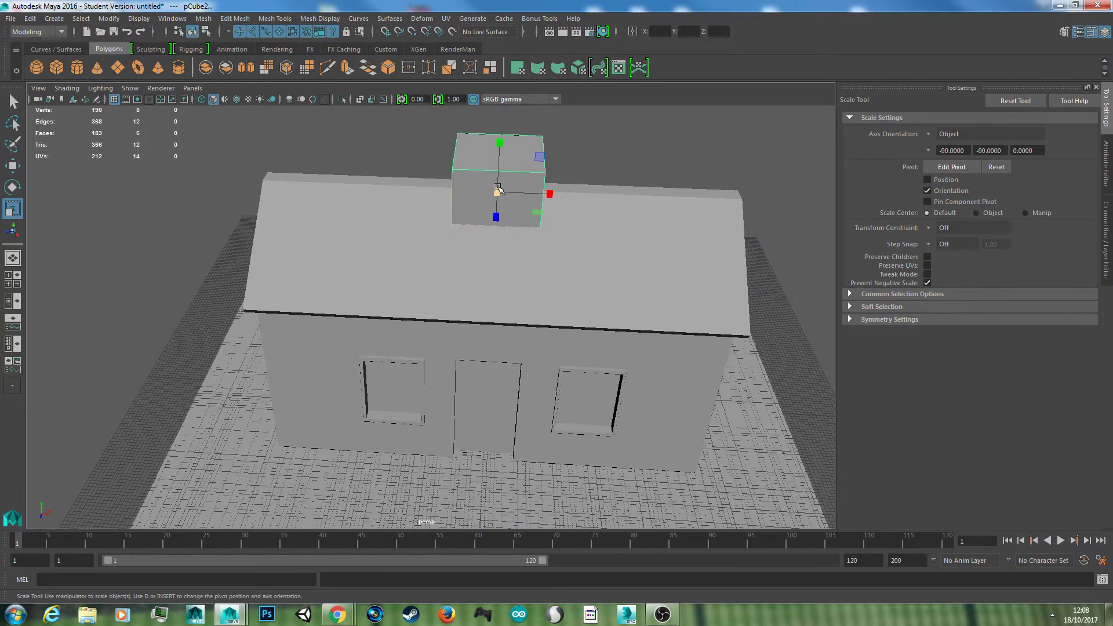
{"action": "left_click_drag", "start_coordinate": [498, 189], "coordinate": [459, 201]}
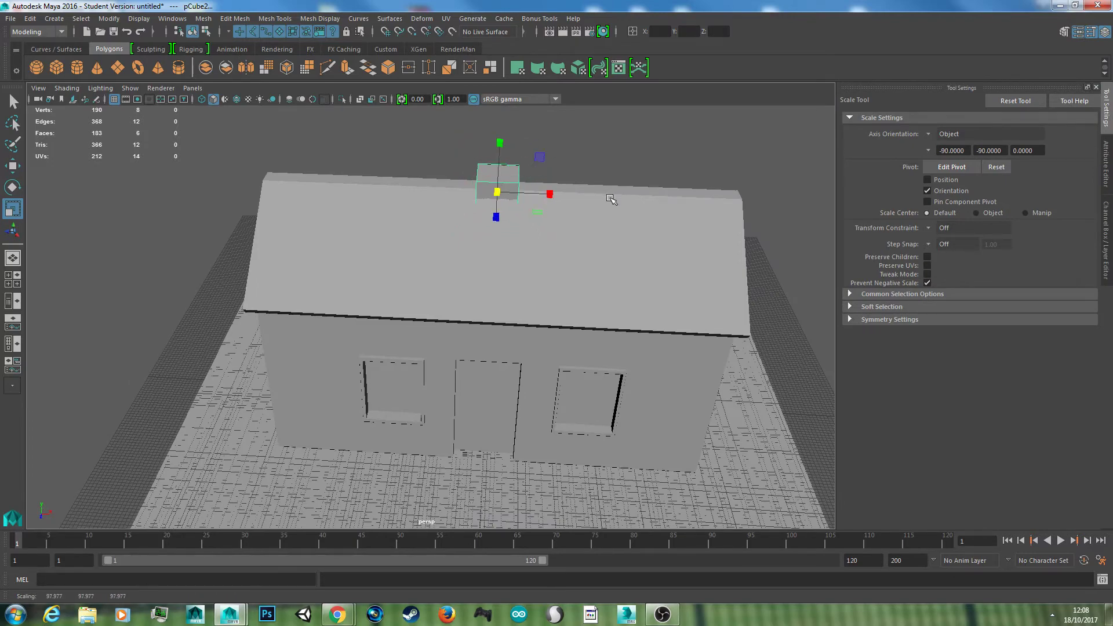
- Stretch the chimney cube vertically and narrow its horizontal footprint slightly
{"action": "left_click_drag", "start_coordinate": [611, 199], "coordinate": [479, 165], "text": "alt"}
{"action": "key", "text": "w"}
{"action": "key", "text": "r"}
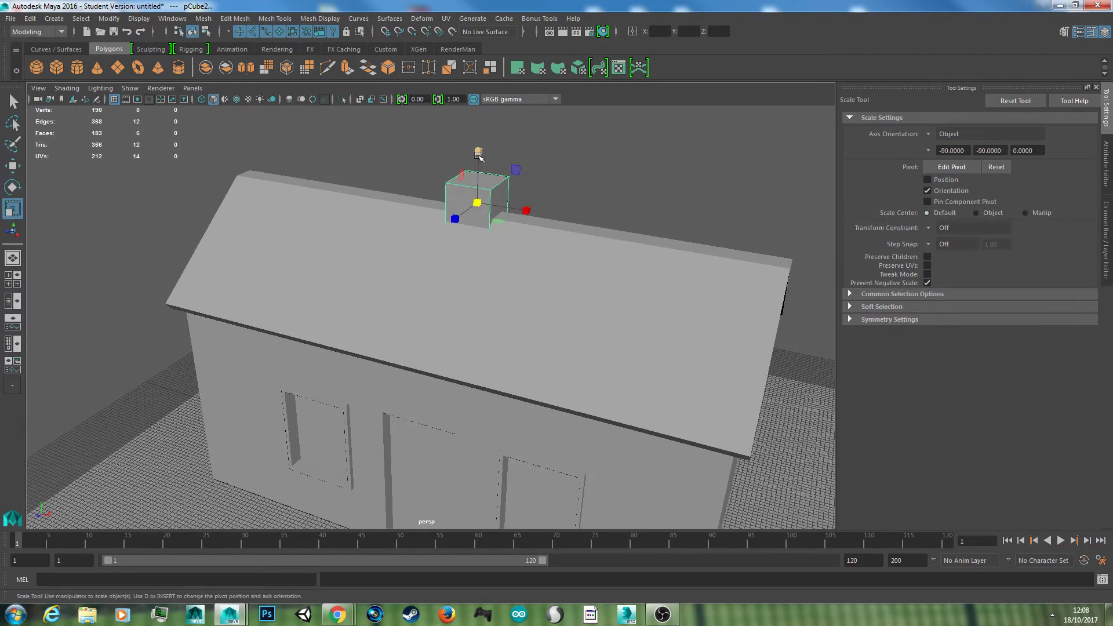
{"action": "left_click_drag", "start_coordinate": [478, 154], "coordinate": [528, 216]}
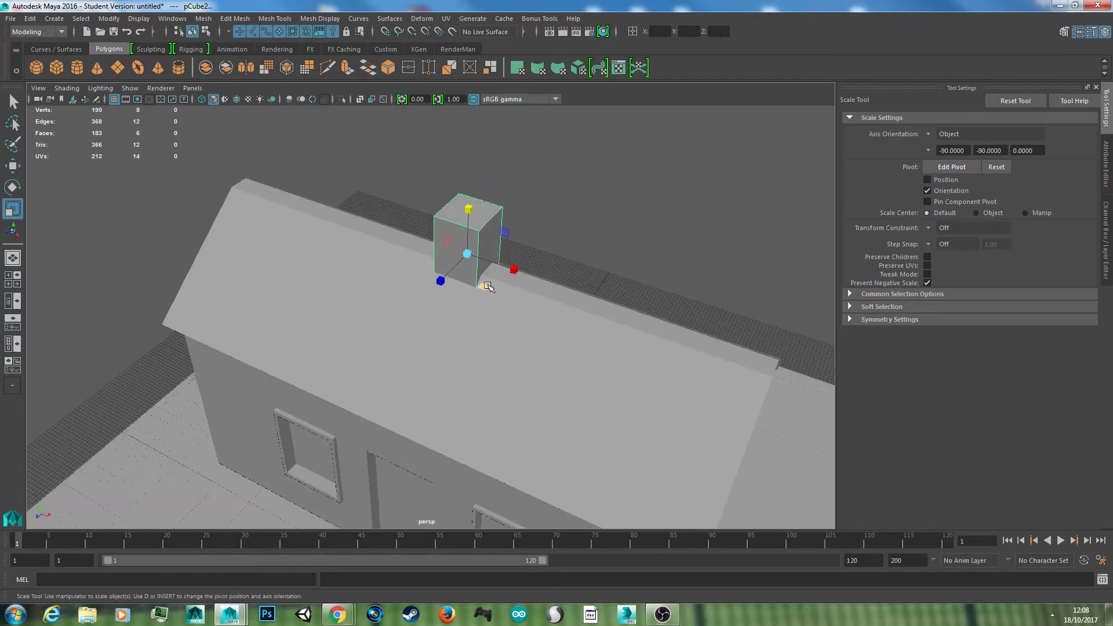
{"action": "left_click_drag", "start_coordinate": [483, 286], "coordinate": [461, 283]}
- Extrude the chimney's top face upward by 13.949 to add a thin upper section
{"action": "key", "text": "w"}
{"action": "scroll", "coordinate": [442, 234], "scroll_direction": "up", "scroll_amount": 3}
{"action": "left_click_drag", "start_coordinate": [442, 234], "coordinate": [460, 276], "text": "alt"}
{"action": "right_click_drag", "start_coordinate": [458, 259], "coordinate": [459, 294]}
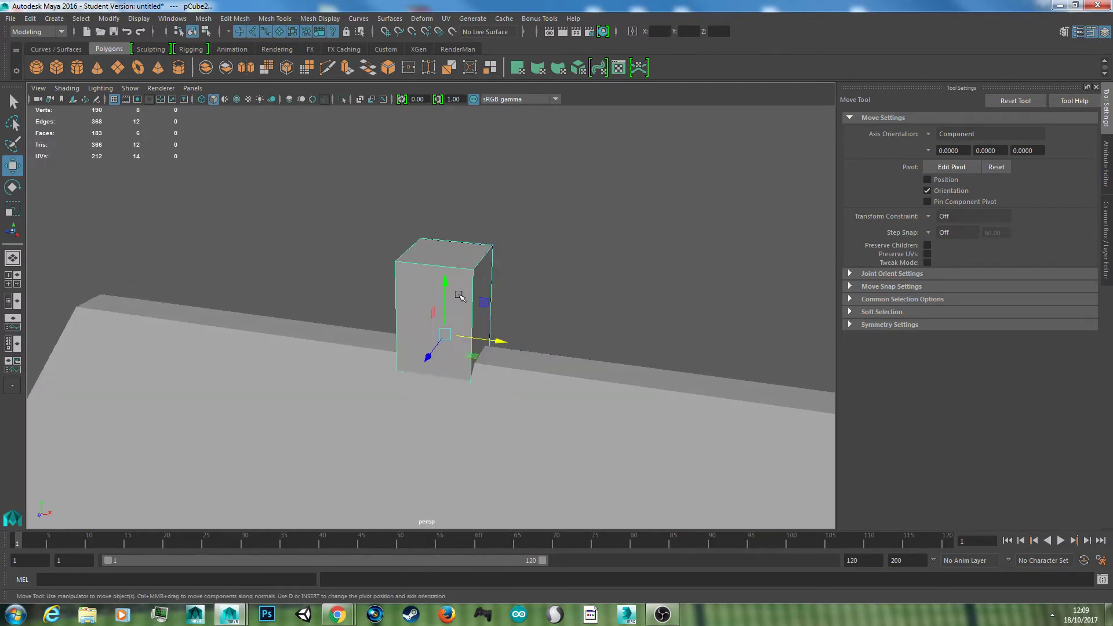
{"action": "left_click", "coordinate": [459, 260]}
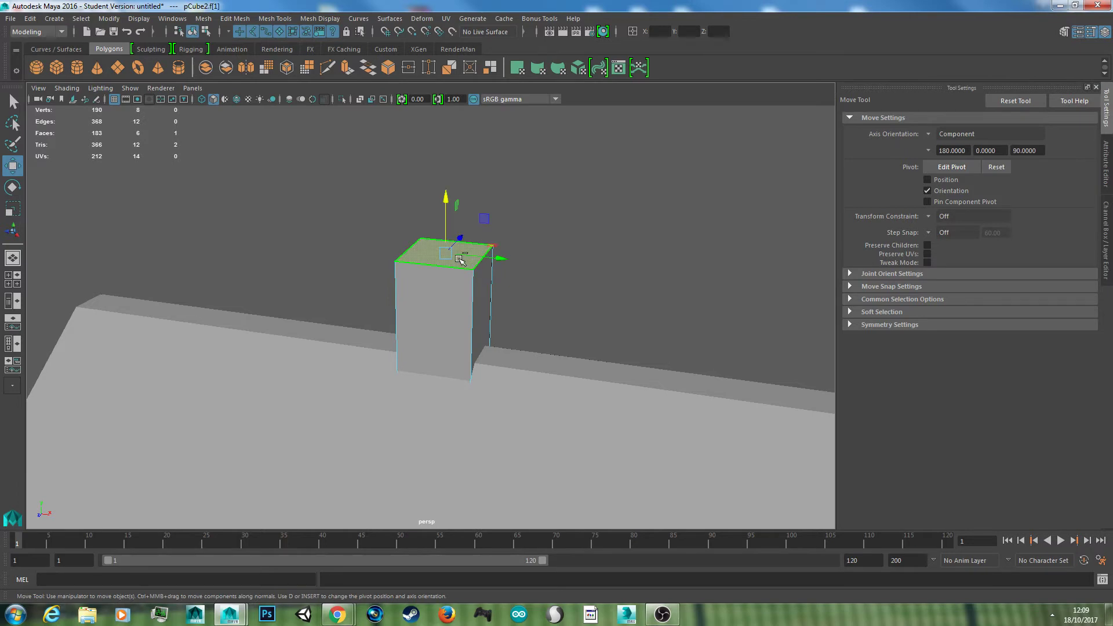
{"action": "key", "text": "ctrl+e"}
{"action": "left_click_drag", "start_coordinate": [448, 219], "coordinate": [456, 208]}
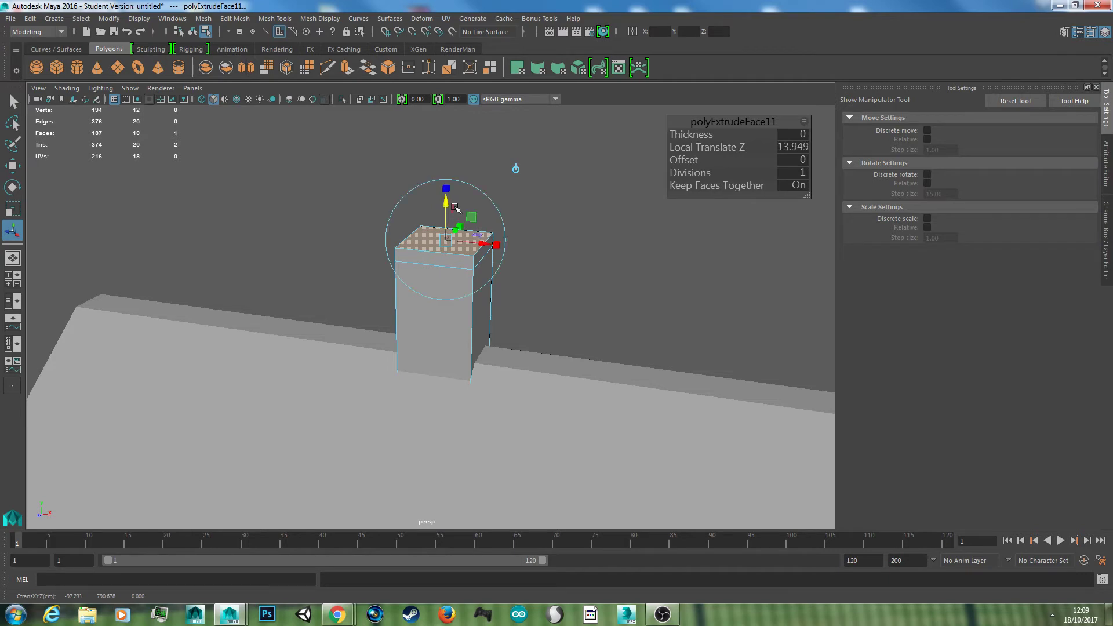
- Extrude the four side faces of the chimney's thin upper section outward by 21.443 to form an overhanging rim
{"action": "left_click", "coordinate": [441, 261]}
{"action": "left_click_drag", "start_coordinate": [500, 263], "coordinate": [469, 256], "text": "alt"}
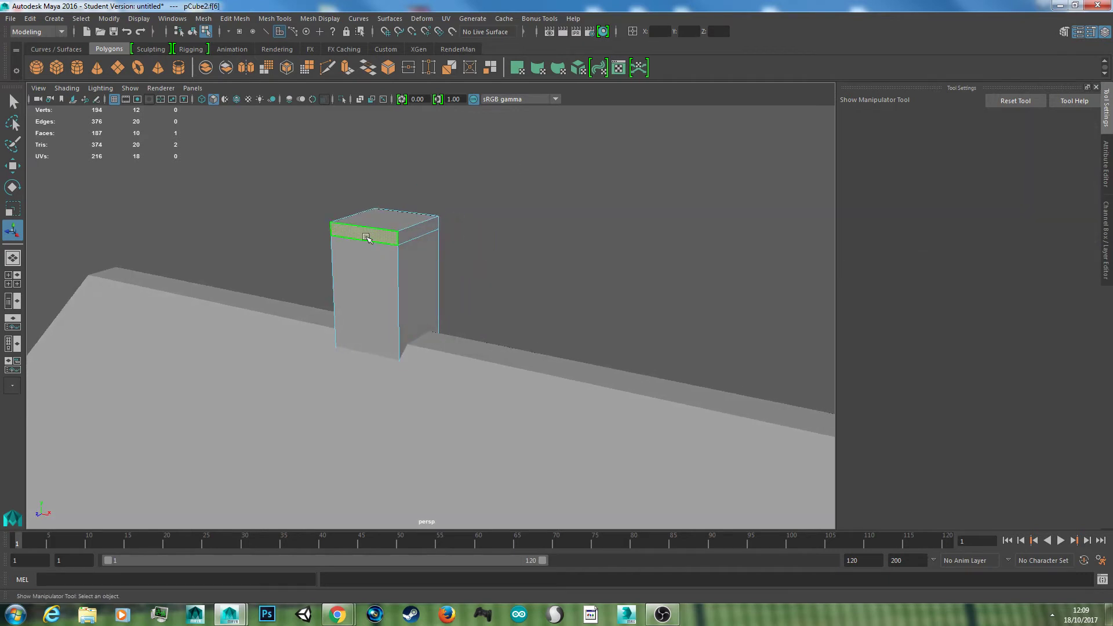
{"action": "double_click", "coordinate": [424, 232], "text": "shift"}
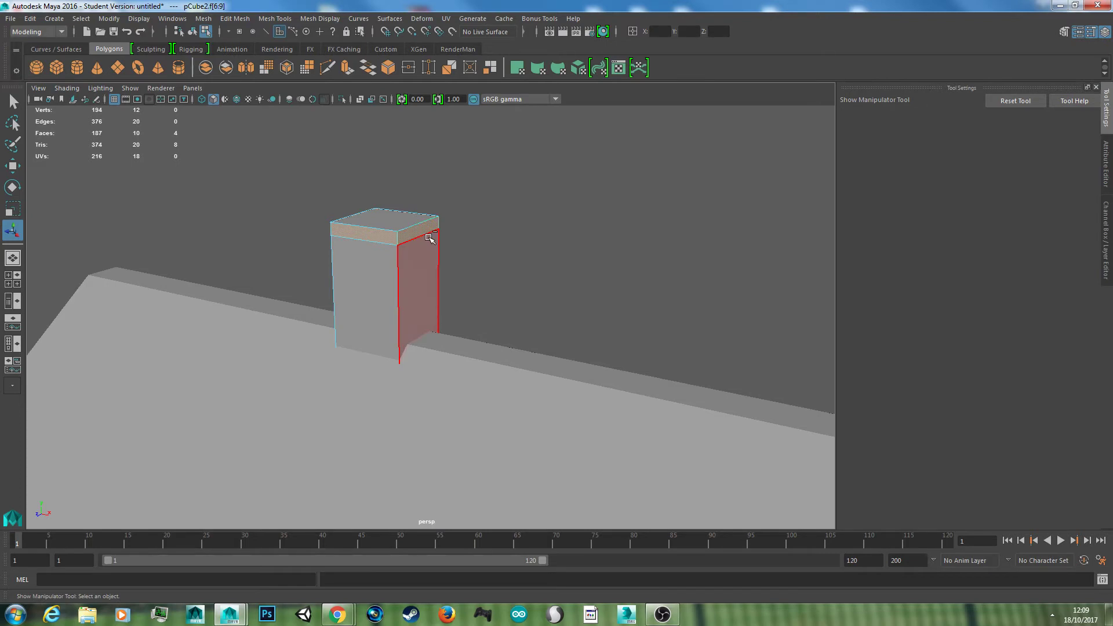
{"action": "left_click_drag", "start_coordinate": [429, 239], "coordinate": [483, 301], "text": "alt"}
{"action": "key", "text": "ctrl+e"}
{"action": "left_click_drag", "start_coordinate": [545, 285], "coordinate": [510, 290], "text": "alt"}
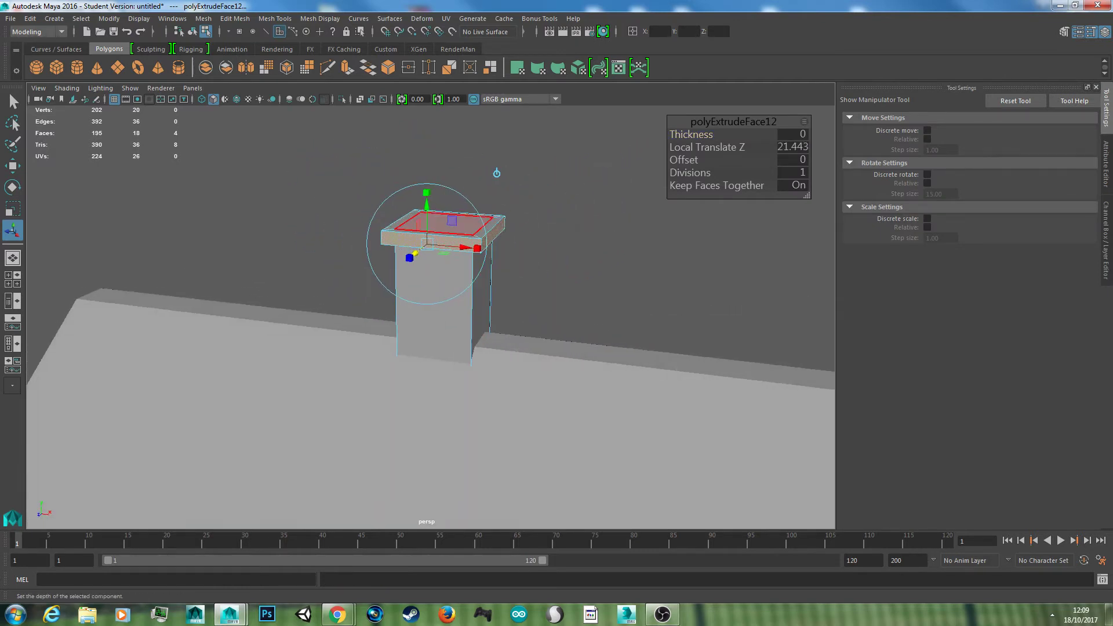
- Scale the inner top face of the chimney down evenly in its plane to widen the surrounding rim
{"action": "left_click", "coordinate": [471, 232]}
{"action": "left_click_drag", "start_coordinate": [471, 232], "coordinate": [515, 240], "text": "alt"}
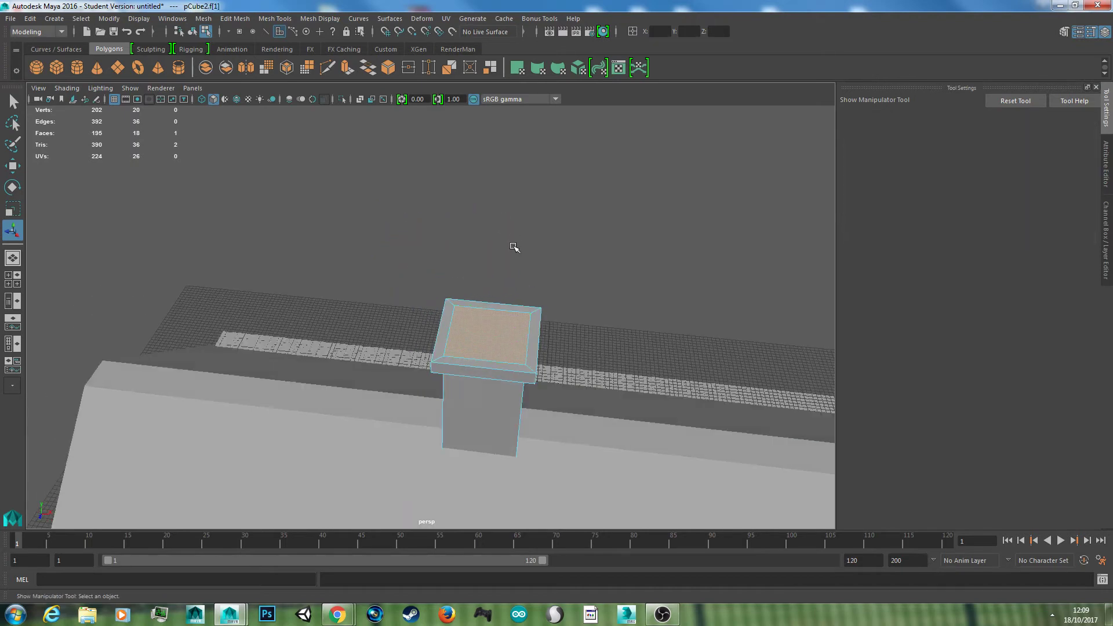
{"action": "key", "text": "r"}
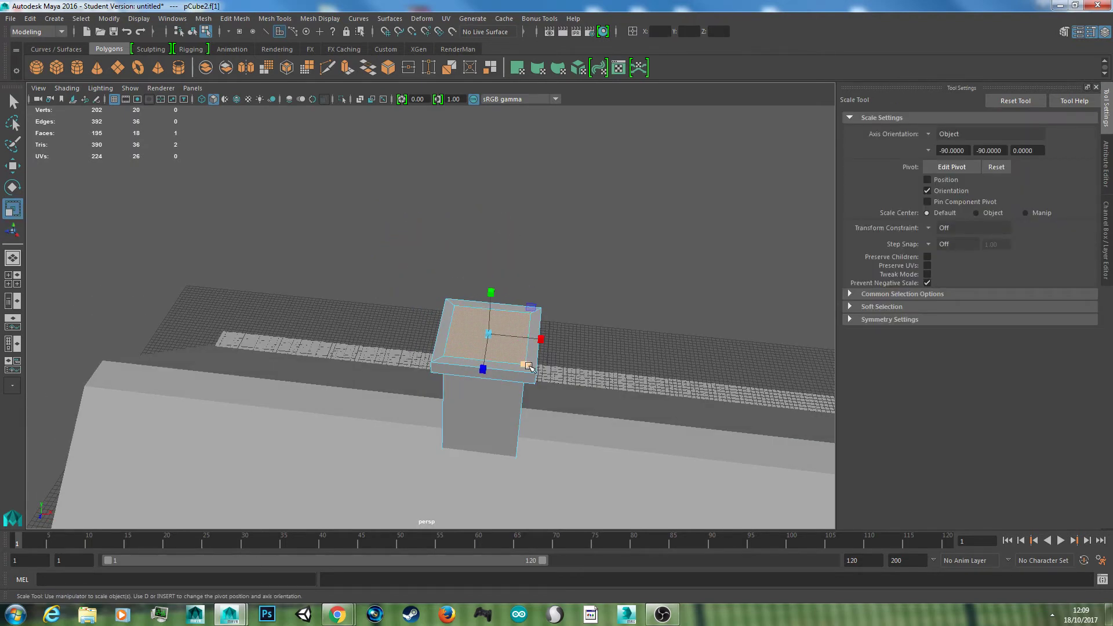
{"action": "left_click_drag", "start_coordinate": [528, 366], "coordinate": [544, 368]}
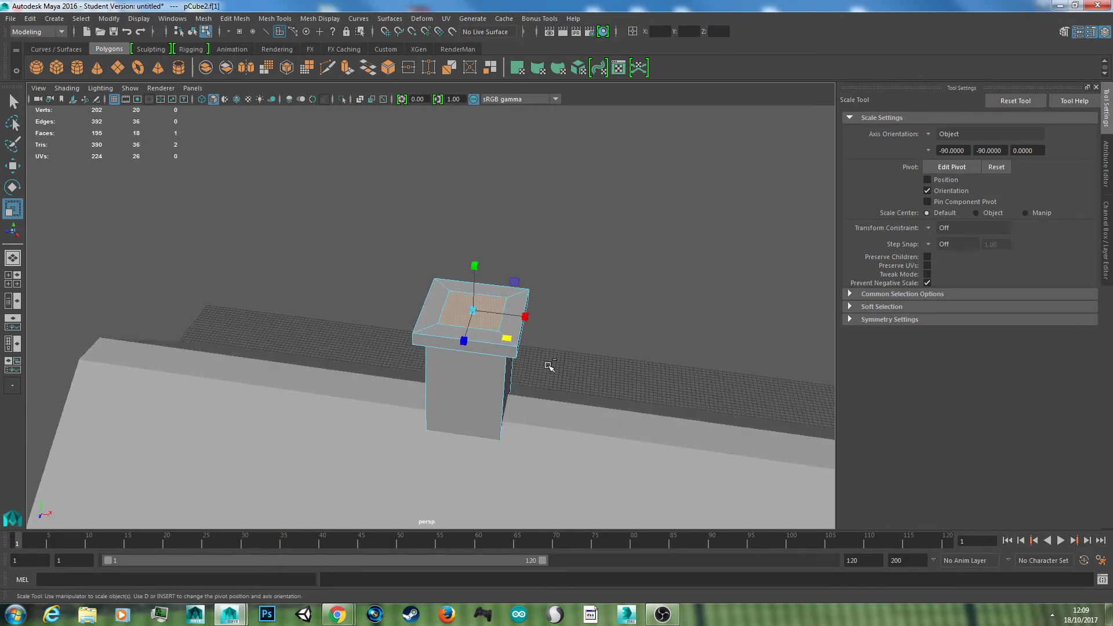
- Extrude the chimney's inner top face downward by about 67.6 to hollow out the flue, and return to Object Mode
{"action": "key", "text": "ctrl+e"}
{"action": "left_click_drag", "start_coordinate": [475, 279], "coordinate": [505, 319]}
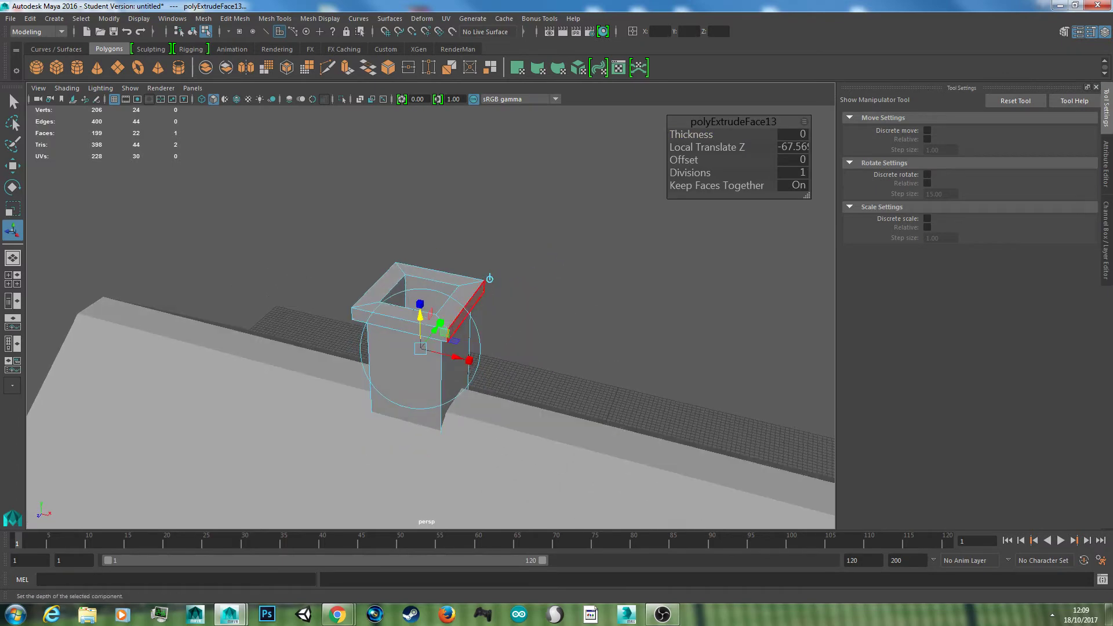
{"action": "right_click_drag", "start_coordinate": [462, 280], "coordinate": [477, 270]}
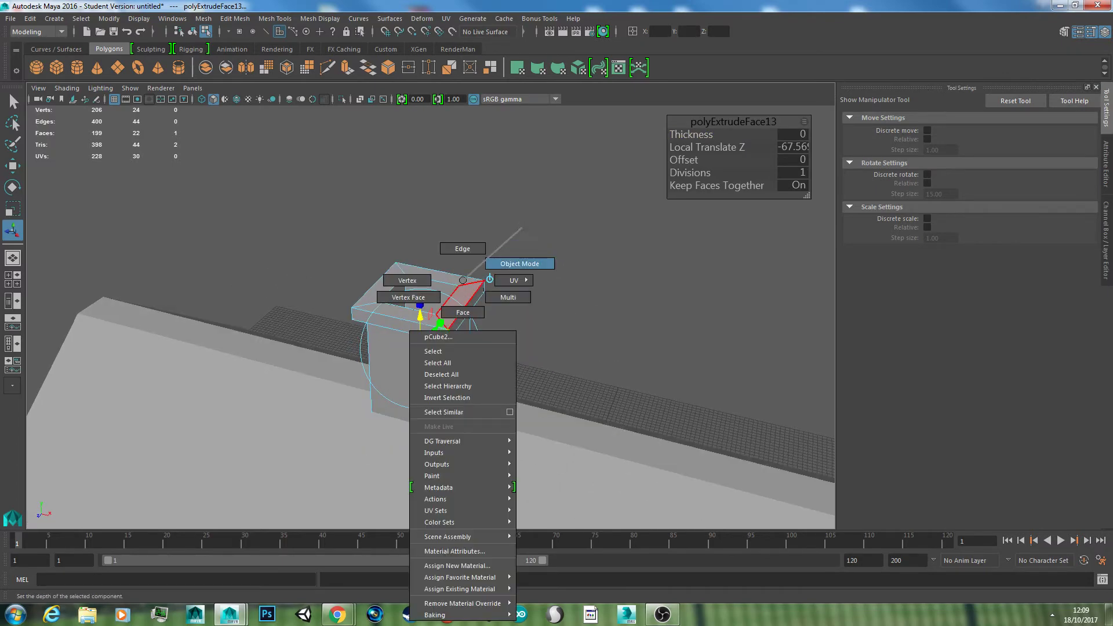
{"action": "right_click_drag", "start_coordinate": [522, 228], "coordinate": [521, 228]}
{"action": "left_click", "coordinate": [519, 383]}
- Examine the whole house and its finished chimney from the front and from a distance
{"action": "scroll", "coordinate": [519, 383], "scroll_direction": "down", "scroll_amount": 3}
{"action": "left_click_drag", "start_coordinate": [520, 383], "coordinate": [550, 351], "text": "alt"}
{"action": "scroll", "coordinate": [549, 351], "scroll_direction": "down", "scroll_amount": 3}
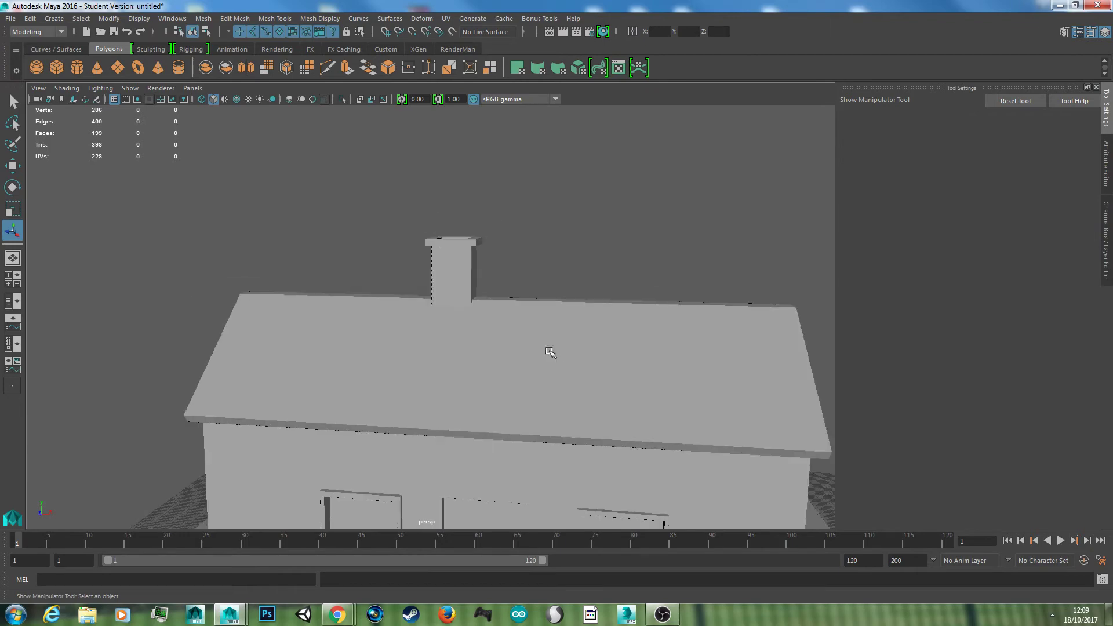
{"action": "middle_click_drag", "start_coordinate": [577, 357], "coordinate": [553, 249], "text": "alt"}
{"action": "scroll", "coordinate": [576, 279], "scroll_direction": "down", "scroll_amount": 4}
{"action": "left_click_drag", "start_coordinate": [577, 278], "coordinate": [520, 325], "text": "alt"}
{"action": "scroll", "coordinate": [518, 297], "scroll_direction": "down", "scroll_amount": 2}
{"action": "middle_click_drag", "start_coordinate": [520, 329], "coordinate": [572, 261], "text": "alt"}
{"action": "scroll", "coordinate": [572, 262], "scroll_direction": "down", "scroll_amount": 3}
{"action": "scroll", "coordinate": [612, 316], "scroll_direction": "up", "scroll_amount": 3}
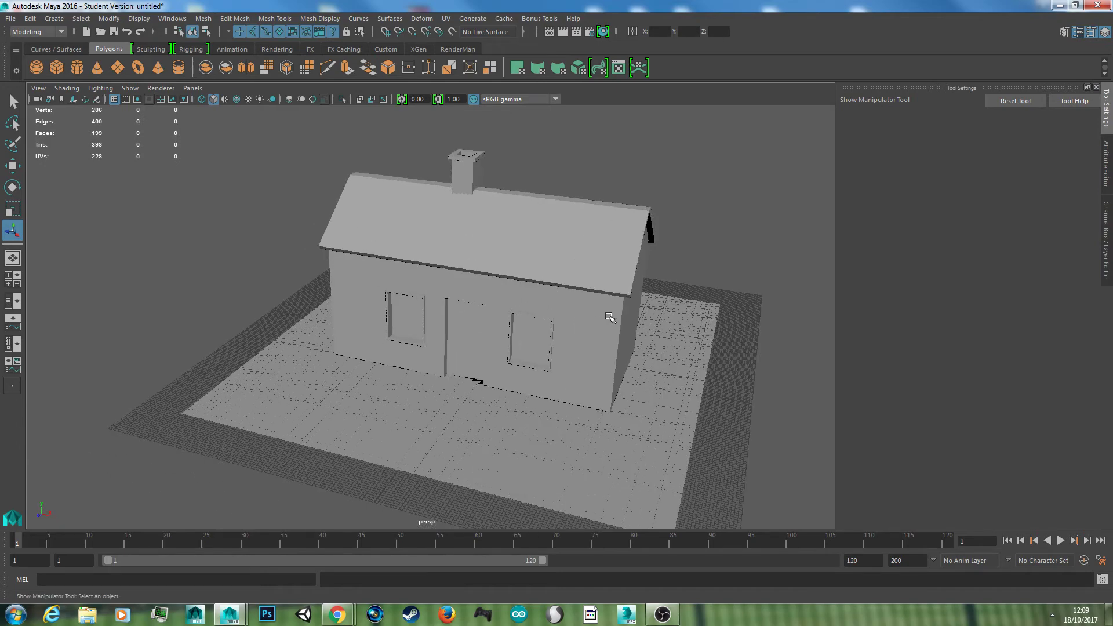
- Create a polygon cube for the door canopy, scale it up uniformly and place it in front of the doorway
{"action": "left_click", "coordinate": [56, 68]}
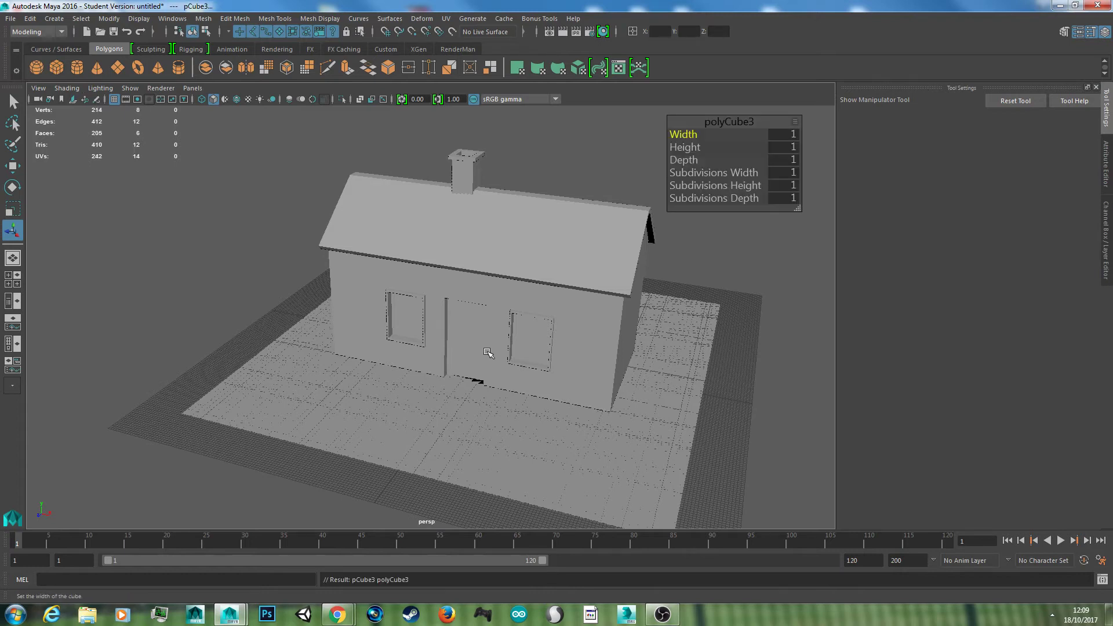
{"action": "key", "text": "r"}
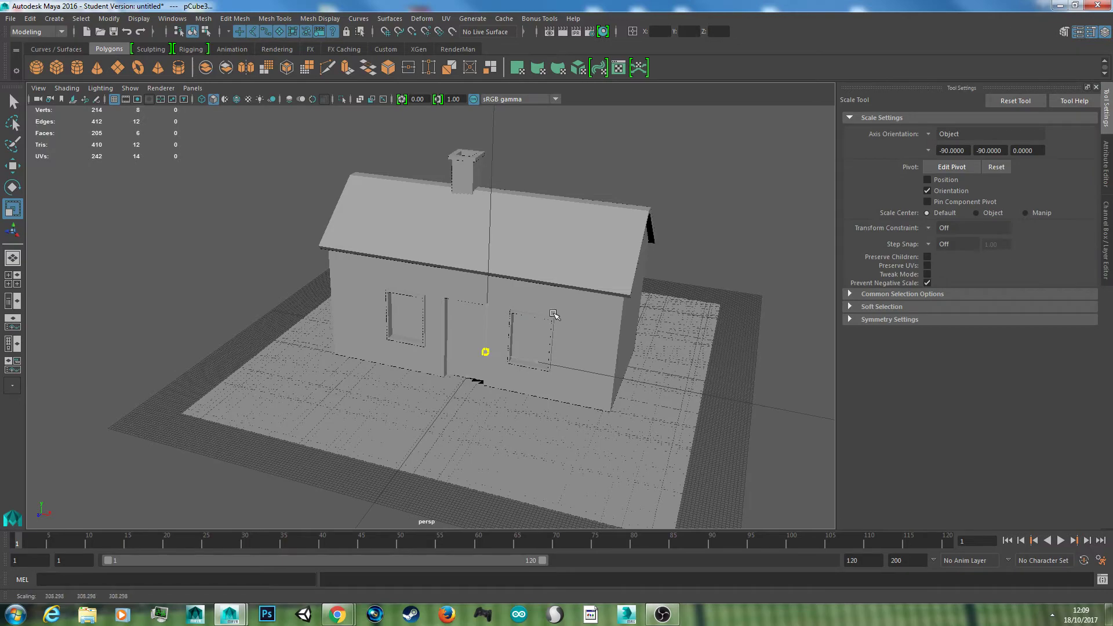
{"action": "key", "text": "w"}
{"action": "left_click_drag", "start_coordinate": [479, 365], "coordinate": [449, 297]}
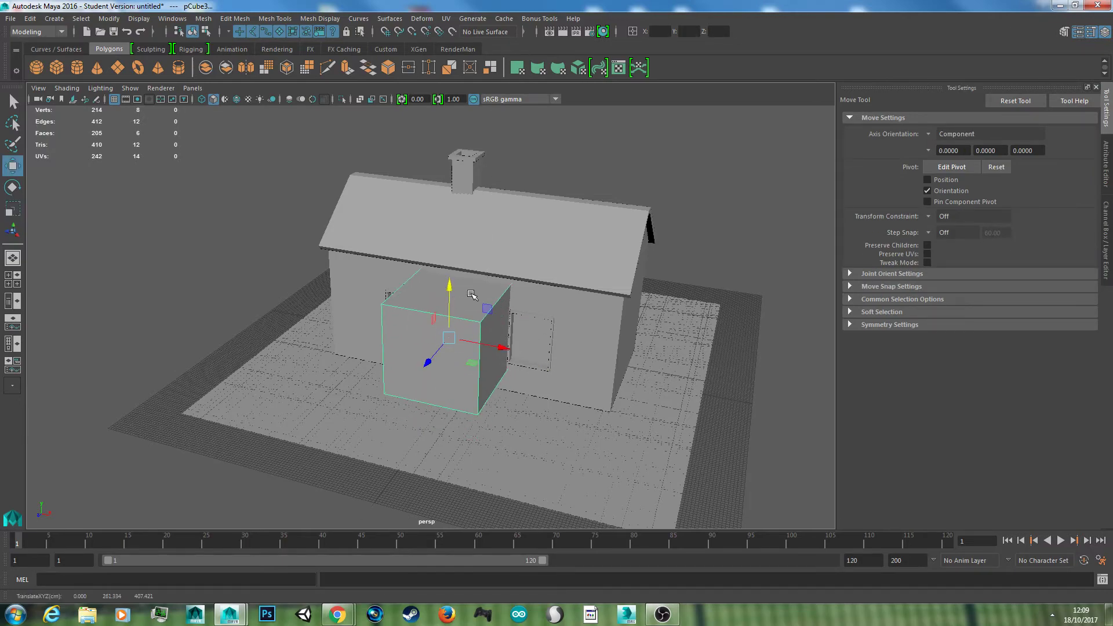
- Flatten the canopy cube into a thin slab, reduce its footprint and position it near the top of the doorway
{"action": "scroll", "coordinate": [487, 298], "scroll_direction": "up", "scroll_amount": 5}
{"action": "left_click_drag", "start_coordinate": [516, 307], "coordinate": [414, 260], "text": "alt"}
{"action": "key", "text": "e"}
{"action": "key", "text": "r"}
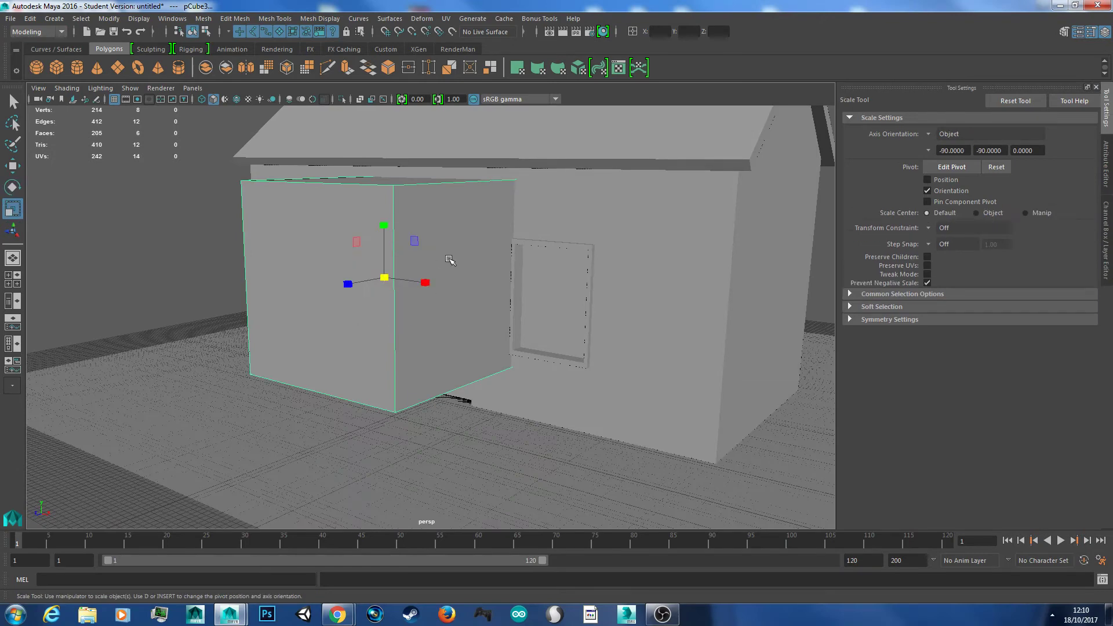
{"action": "scroll", "coordinate": [449, 260], "scroll_direction": "up", "scroll_amount": 2}
{"action": "key", "text": "w"}
{"action": "mouse_move", "coordinate": [370, 209]}
{"action": "left_mouse_down"}
{"action": "mouse_move", "coordinate": [370, 182]}
{"action": "mouse_move", "coordinate": [371, 244]}
{"action": "mouse_move", "coordinate": [426, 240]}
{"action": "mouse_move", "coordinate": [476, 255]}
{"action": "mouse_move", "coordinate": [522, 243]}
{"action": "mouse_move", "coordinate": [464, 216]}
{"action": "mouse_move", "coordinate": [558, 315]}
{"action": "mouse_move", "coordinate": [506, 331]}
{"action": "mouse_move", "coordinate": [519, 324]}
{"action": "mouse_move", "coordinate": [502, 308]}
{"action": "mouse_move", "coordinate": [468, 308]}
{"action": "mouse_move", "coordinate": [355, 195]}
{"action": "left_mouse_up"}
{"action": "key", "text": "r"}
{"action": "key", "text": "w"}
{"action": "key", "text": "r"}
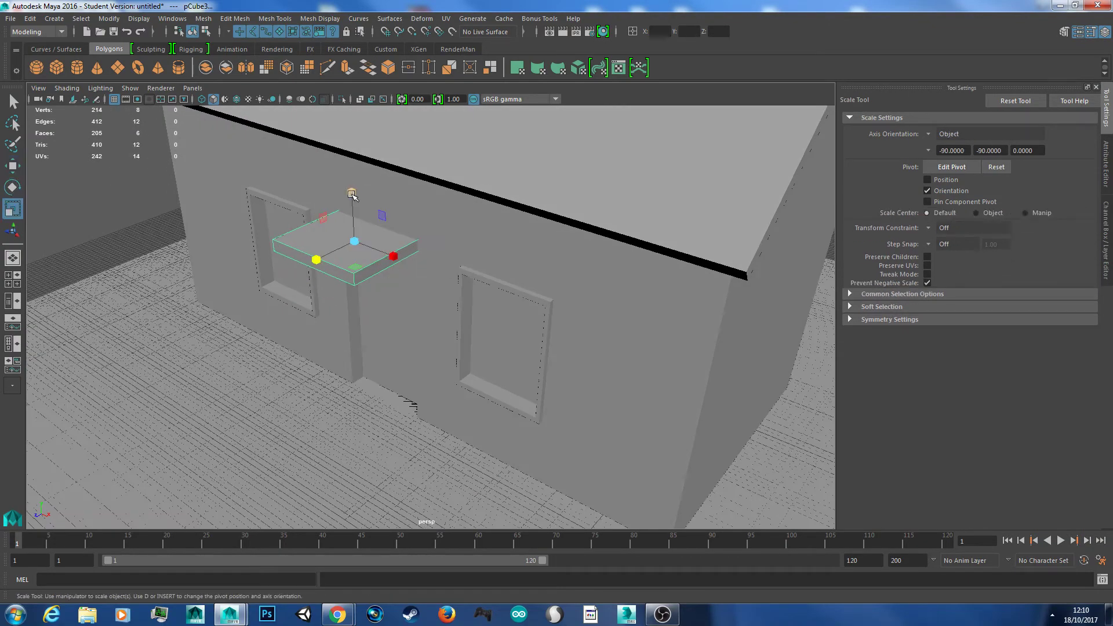
{"action": "left_click", "coordinate": [352, 195]}
- Raise the canopy slab to just above the doorway and adjust its distance from the front wall
{"action": "key", "text": "w"}
{"action": "left_click_drag", "start_coordinate": [352, 194], "coordinate": [349, 174]}
{"action": "scroll", "coordinate": [406, 242], "scroll_direction": "up", "scroll_amount": 2}
{"action": "left_click_drag", "start_coordinate": [405, 241], "coordinate": [284, 185], "text": "alt"}
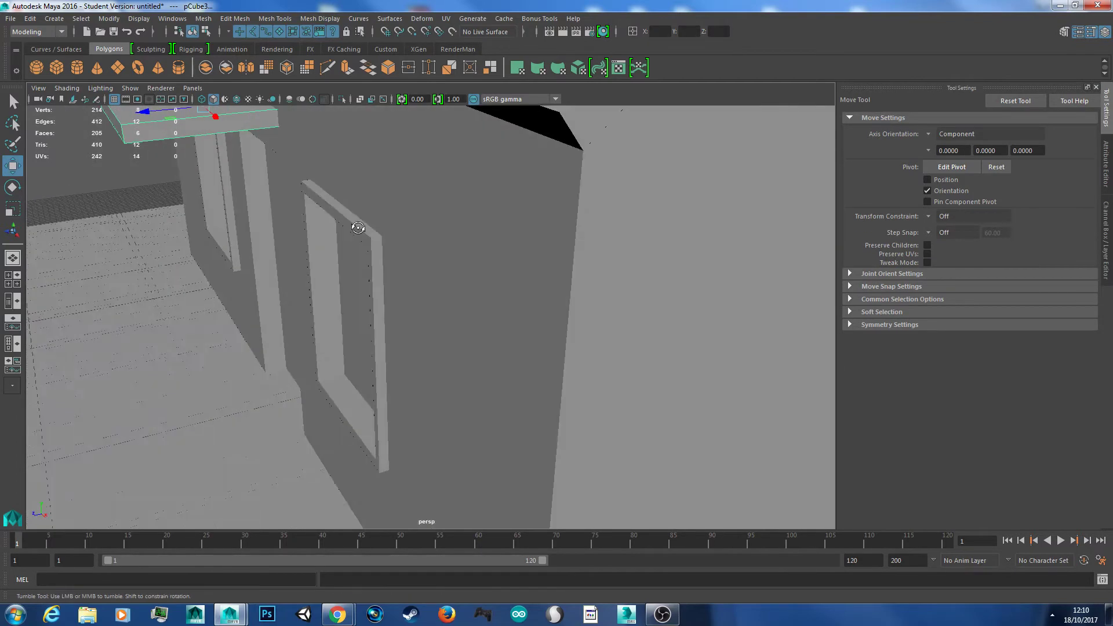
{"action": "middle_click_drag", "start_coordinate": [284, 184], "coordinate": [399, 229], "text": "alt"}
{"action": "left_click_drag", "start_coordinate": [258, 144], "coordinate": [387, 145]}
{"action": "middle_click_drag", "start_coordinate": [388, 145], "coordinate": [411, 262], "text": "alt"}
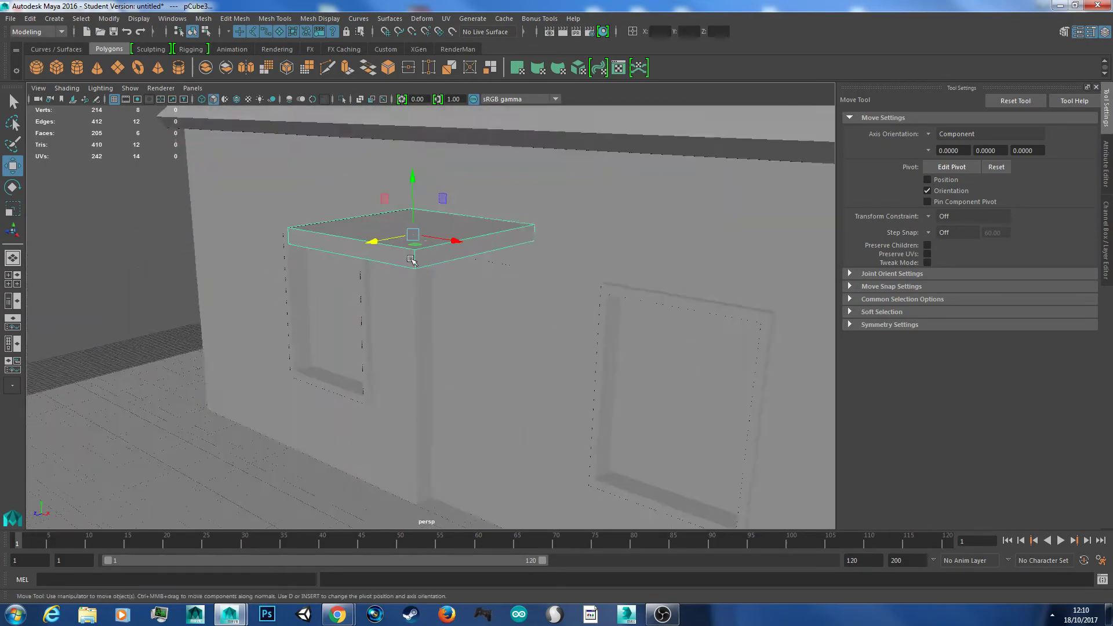
- Tilt the canopy slab about 20.5 degrees so its front edge slopes down, and reposition it above the doorway
{"action": "left_click_drag", "start_coordinate": [411, 262], "coordinate": [514, 246], "text": "alt"}
{"action": "key", "text": "e"}
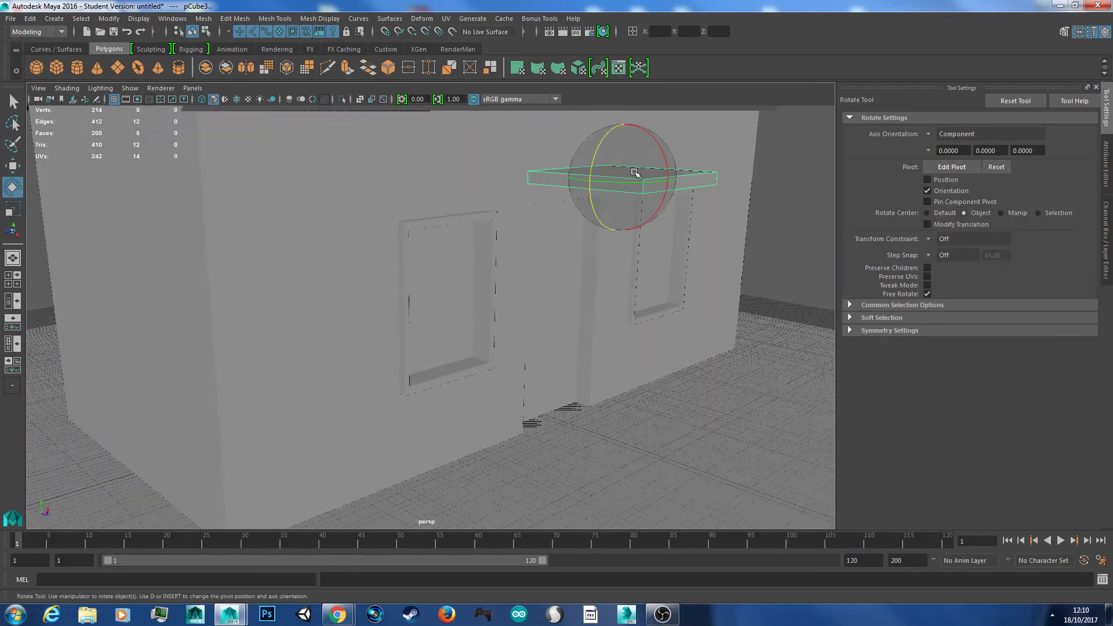
{"action": "left_click_drag", "start_coordinate": [640, 165], "coordinate": [555, 187], "text": "alt"}
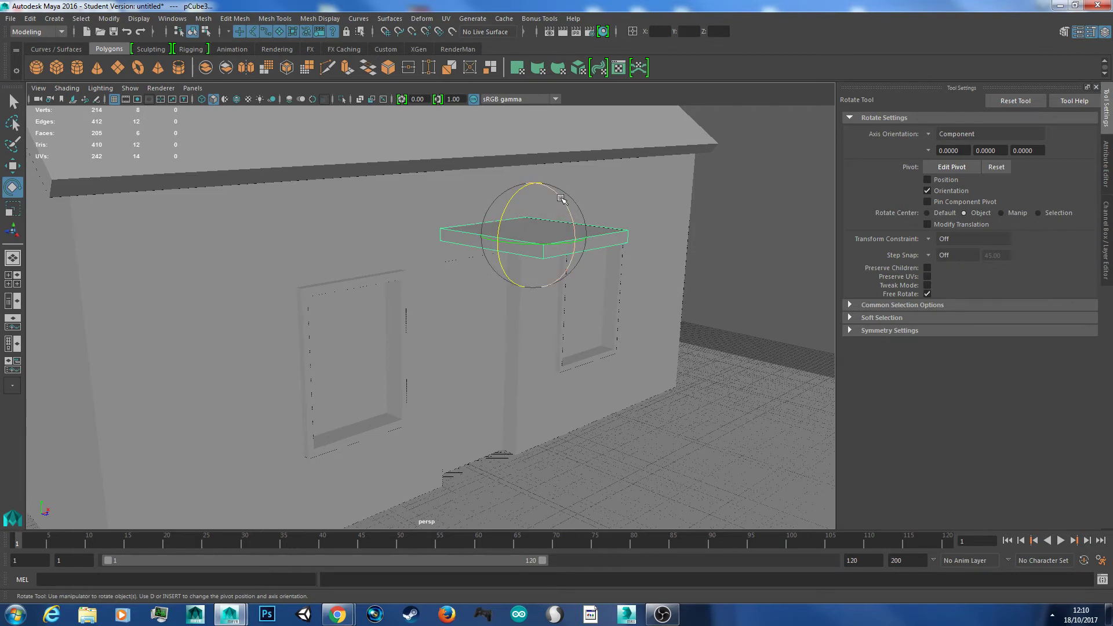
{"action": "left_click_drag", "start_coordinate": [561, 199], "coordinate": [460, 207]}
{"action": "key", "text": "w"}
{"action": "left_click_drag", "start_coordinate": [309, 171], "coordinate": [360, 275]}
- Shorten the canopy slab along its slope and shift it so its back edge meets the front wall
{"action": "key", "text": "e"}
{"action": "key", "text": "r"}
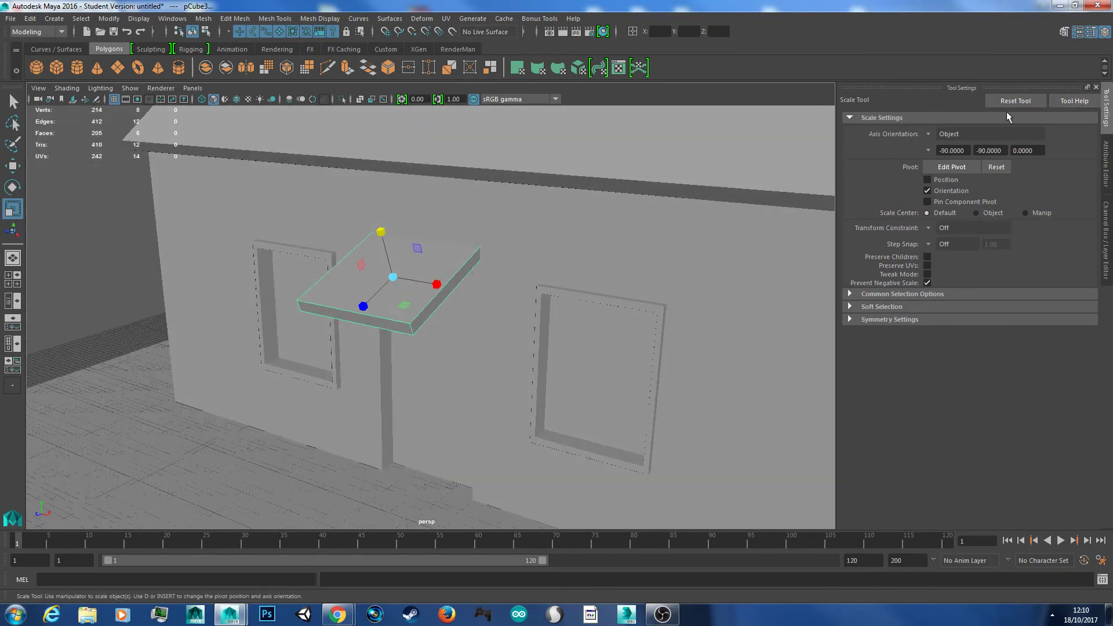
{"action": "left_click", "coordinate": [934, 136]}
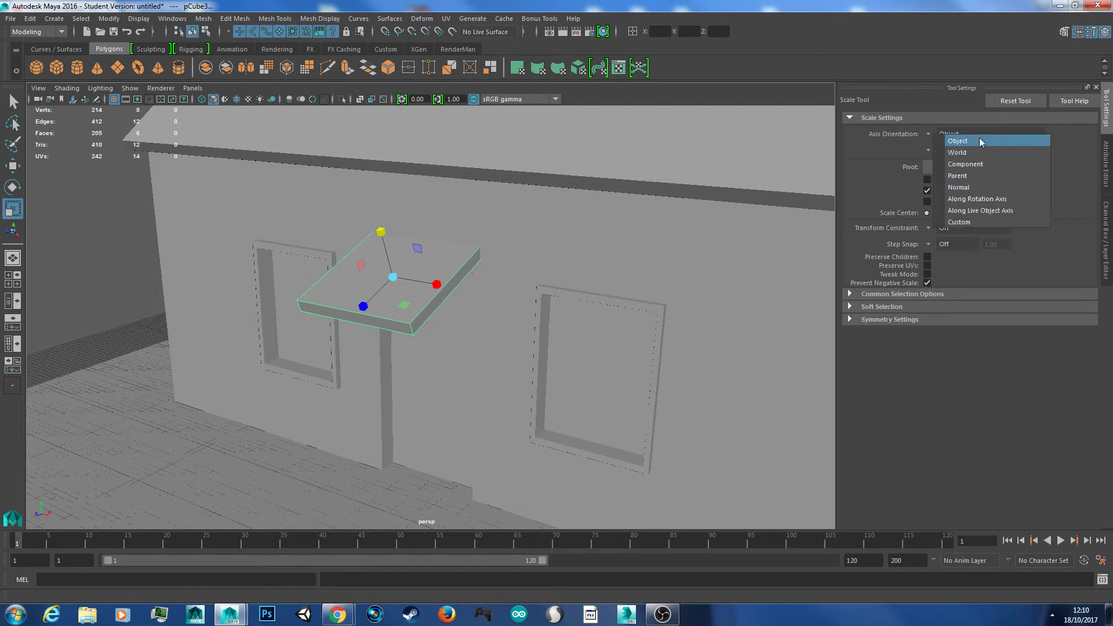
{"action": "left_click", "coordinate": [925, 407]}
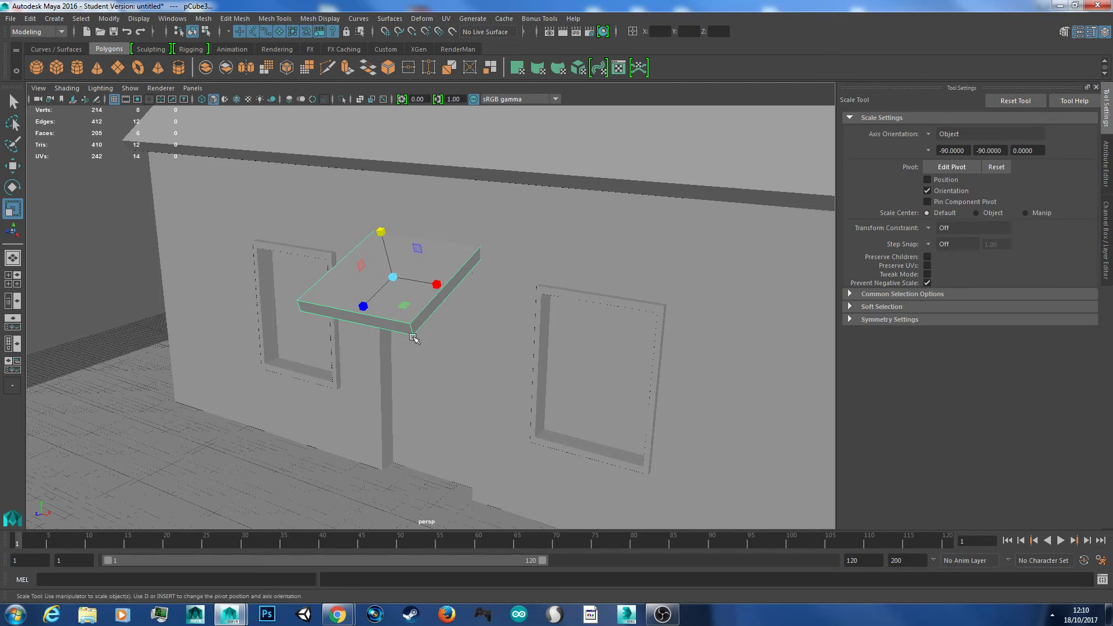
{"action": "mouse_move", "coordinate": [366, 308]}
{"action": "left_mouse_down"}
{"action": "mouse_move", "coordinate": [387, 302]}
{"action": "mouse_move", "coordinate": [383, 316]}
{"action": "left_mouse_up"}
{"action": "key", "text": "w"}
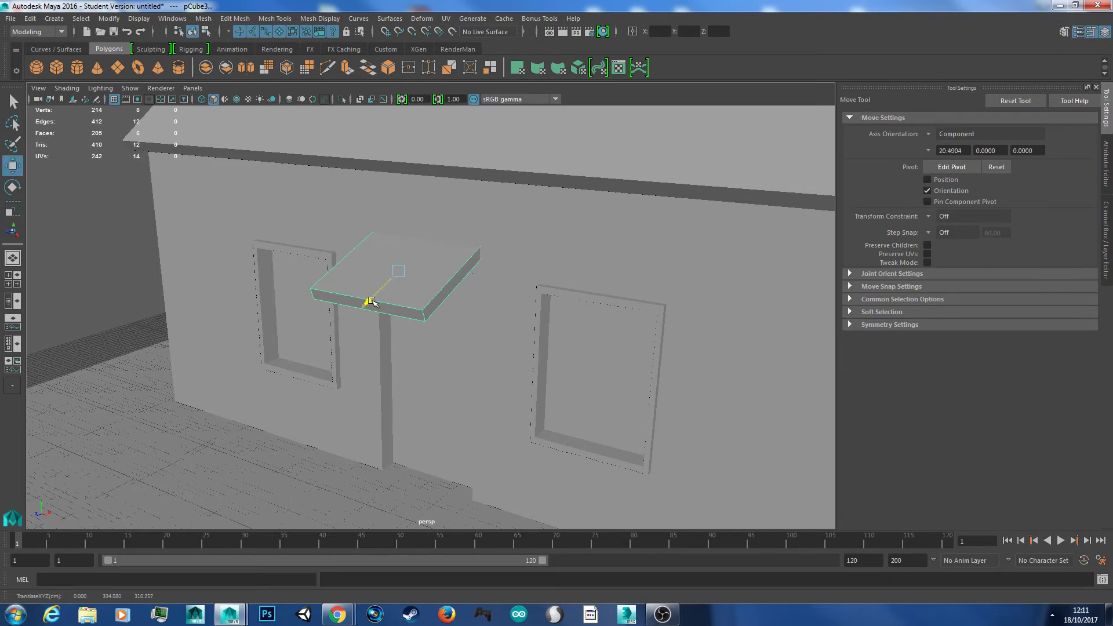
{"action": "scroll", "coordinate": [454, 286], "scroll_direction": "up", "scroll_amount": 3}
{"action": "left_click_drag", "start_coordinate": [455, 286], "coordinate": [552, 232], "text": "alt"}
- Reduce the thickness of the sloped canopy slab above the doorway and deselect it
{"action": "key", "text": "e"}
{"action": "key", "text": "r"}
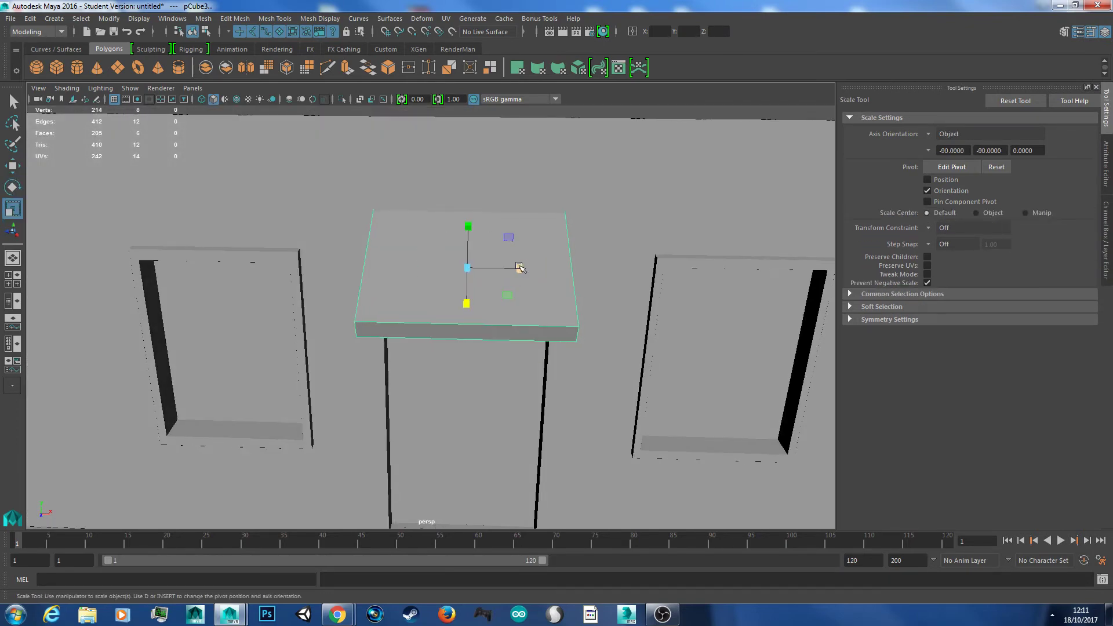
{"action": "left_click_drag", "start_coordinate": [527, 268], "coordinate": [464, 254], "text": "alt"}
{"action": "key", "text": "e"}
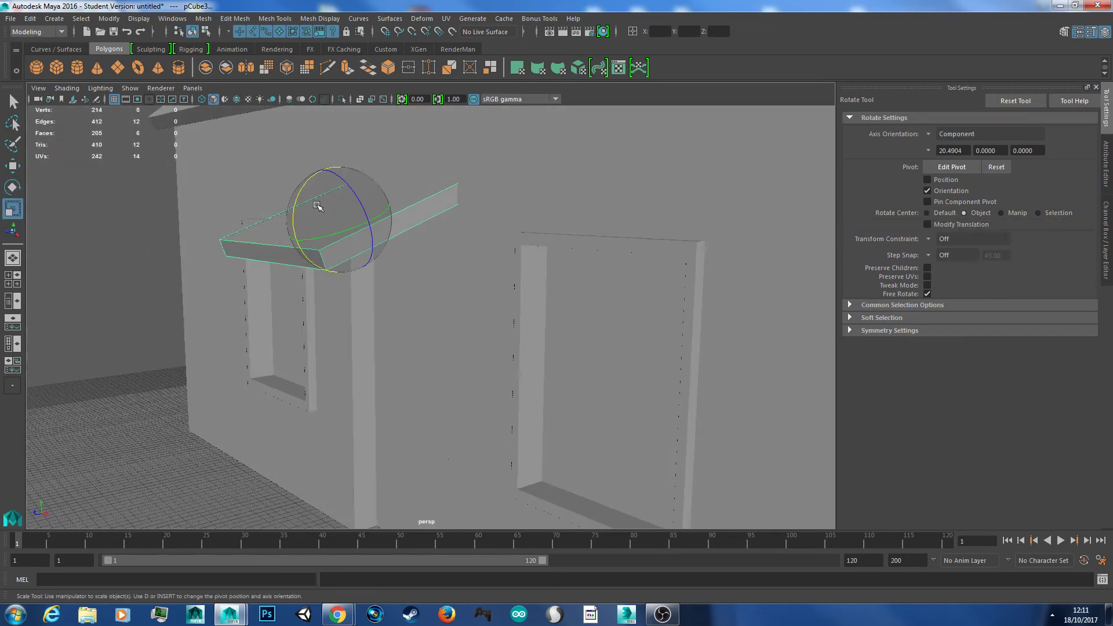
{"action": "key", "text": "r"}
{"action": "left_click_drag", "start_coordinate": [322, 170], "coordinate": [504, 240]}
{"action": "key", "text": "w"}
{"action": "scroll", "coordinate": [501, 262], "scroll_direction": "down", "scroll_amount": 5}
{"action": "left_click_drag", "start_coordinate": [559, 315], "coordinate": [547, 306], "text": "alt"}
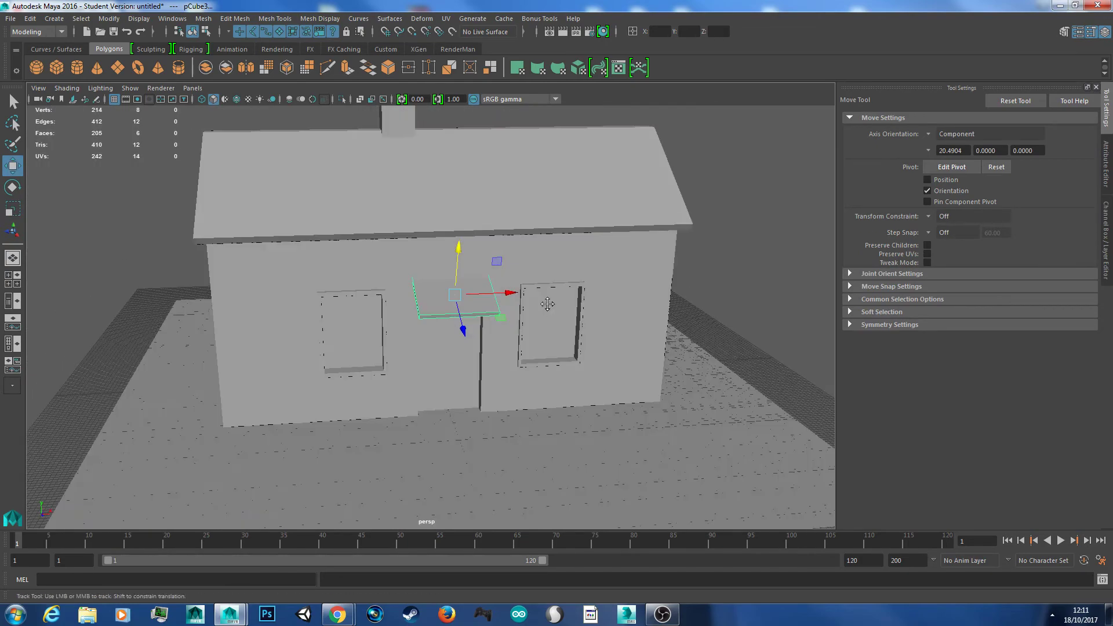
{"action": "middle_click_drag", "start_coordinate": [546, 305], "coordinate": [535, 278], "text": "alt"}
{"action": "left_click", "coordinate": [682, 270]}
{"action": "left_click_drag", "start_coordinate": [682, 276], "coordinate": [664, 281], "text": "alt"}
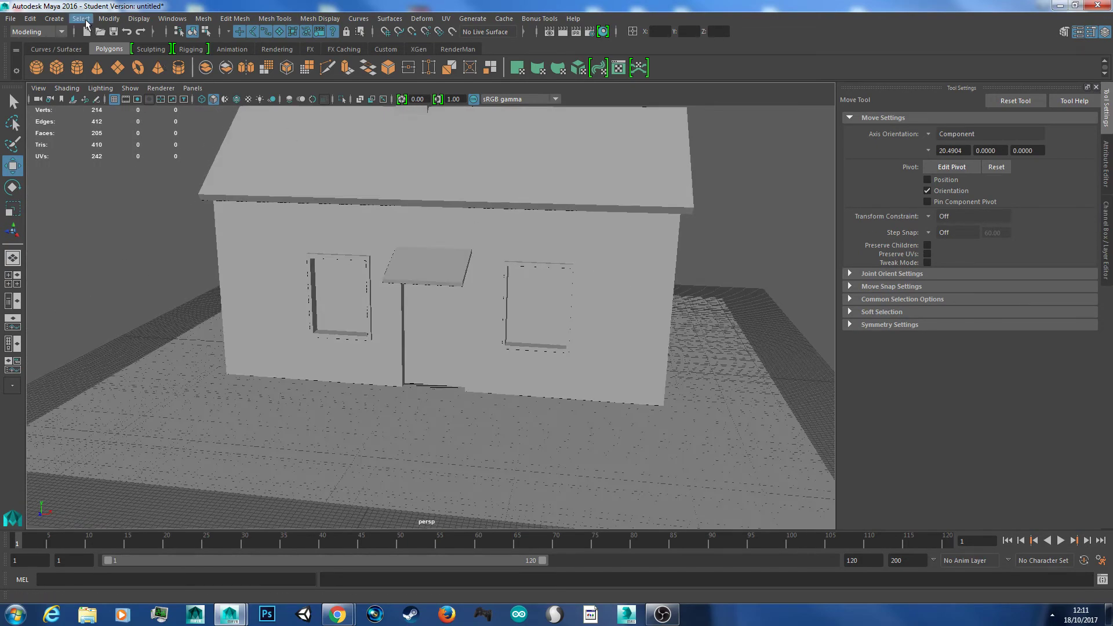
- Create a polygon cylinder for a canopy post, scale it up uniformly and move it out in front of the doorway
{"action": "left_click", "coordinate": [54, 18]}
{"action": "mouse_move", "coordinate": [116, 59]}
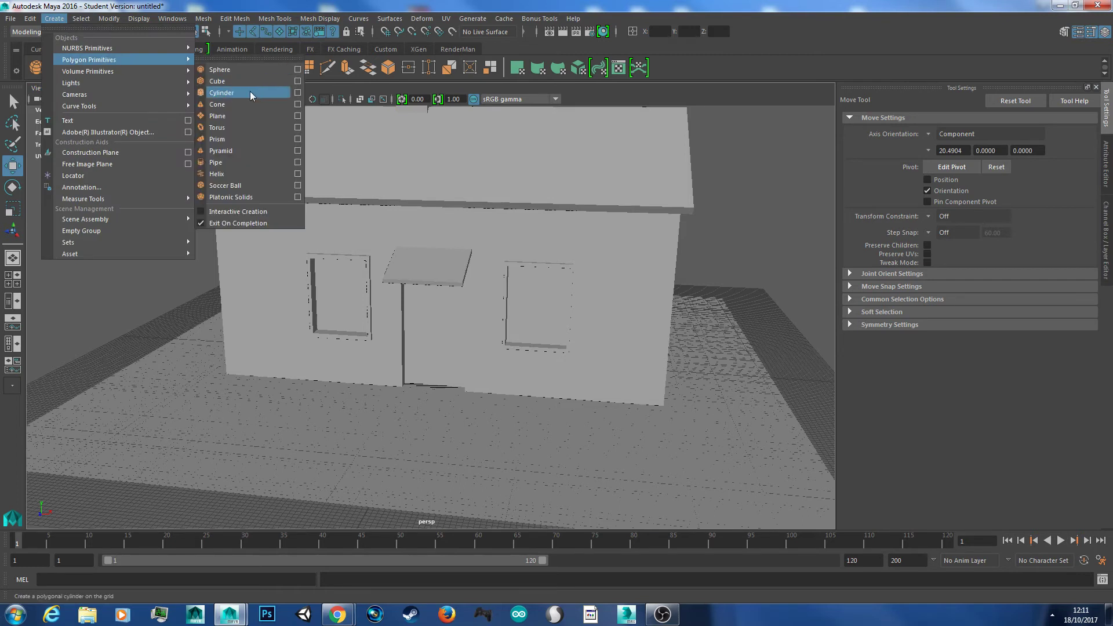
{"action": "left_click", "coordinate": [251, 93]}
{"action": "key", "text": "r"}
{"action": "left_click_drag", "start_coordinate": [451, 357], "coordinate": [504, 339]}
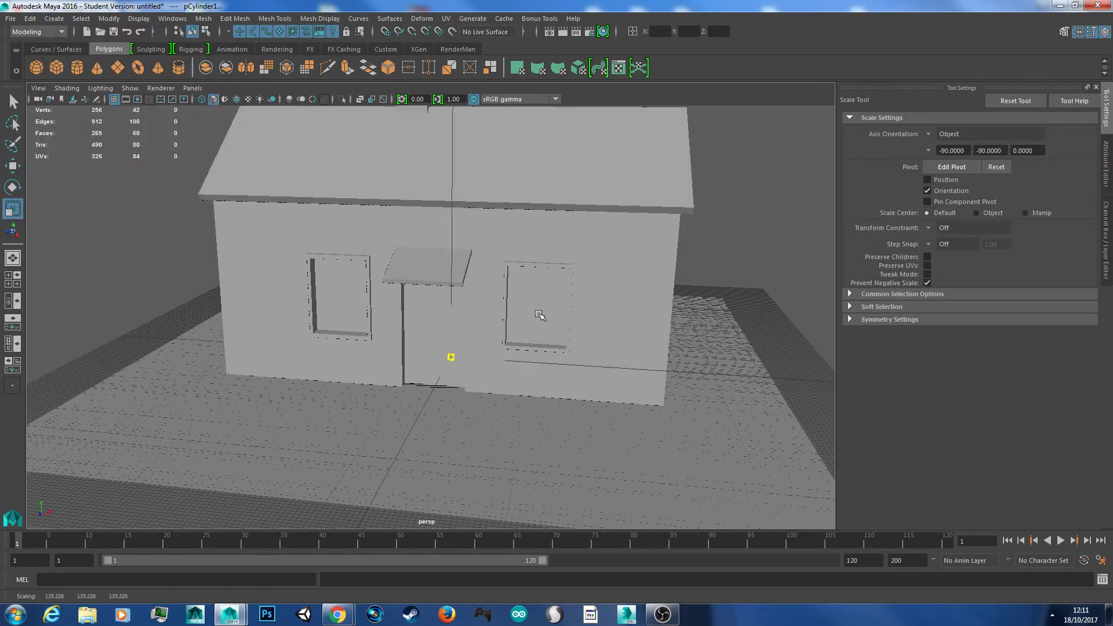
{"action": "key", "text": "w"}
{"action": "left_click_drag", "start_coordinate": [442, 375], "coordinate": [333, 451]}
- Scale the cylinder down uniformly to about 27.8 and shift it sideways along the front of the house
{"action": "key", "text": "e"}
{"action": "key", "text": "r"}
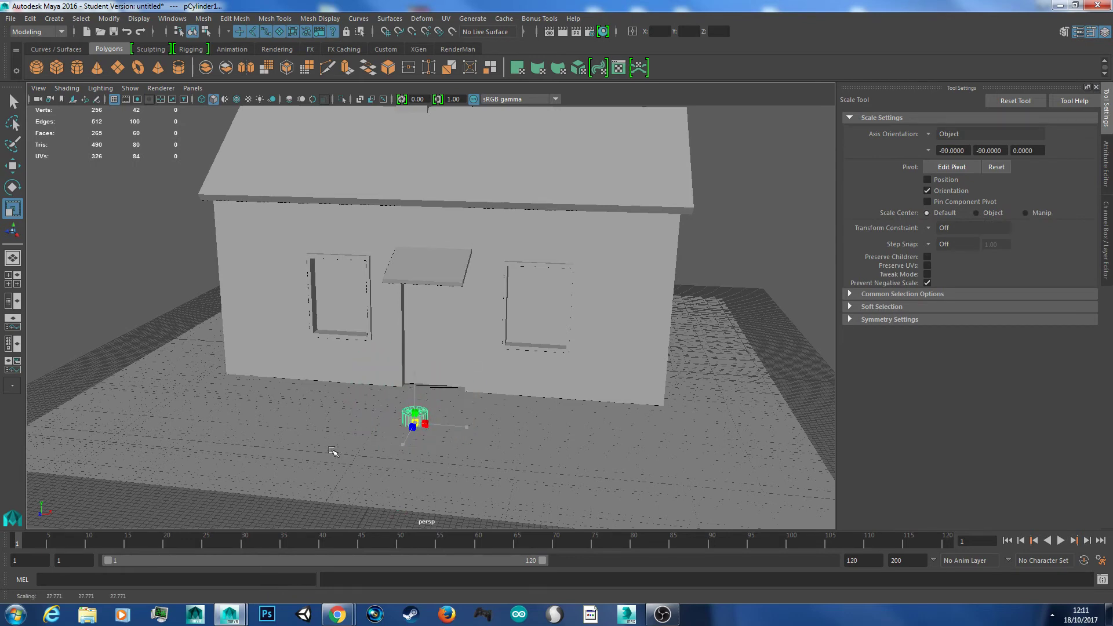
{"action": "key", "text": "w"}
{"action": "left_click_drag", "start_coordinate": [472, 426], "coordinate": [541, 420]}
{"action": "scroll", "coordinate": [515, 433], "scroll_direction": "up", "scroll_amount": 3}
{"action": "scroll", "coordinate": [523, 436], "scroll_direction": "down", "scroll_amount": 2}
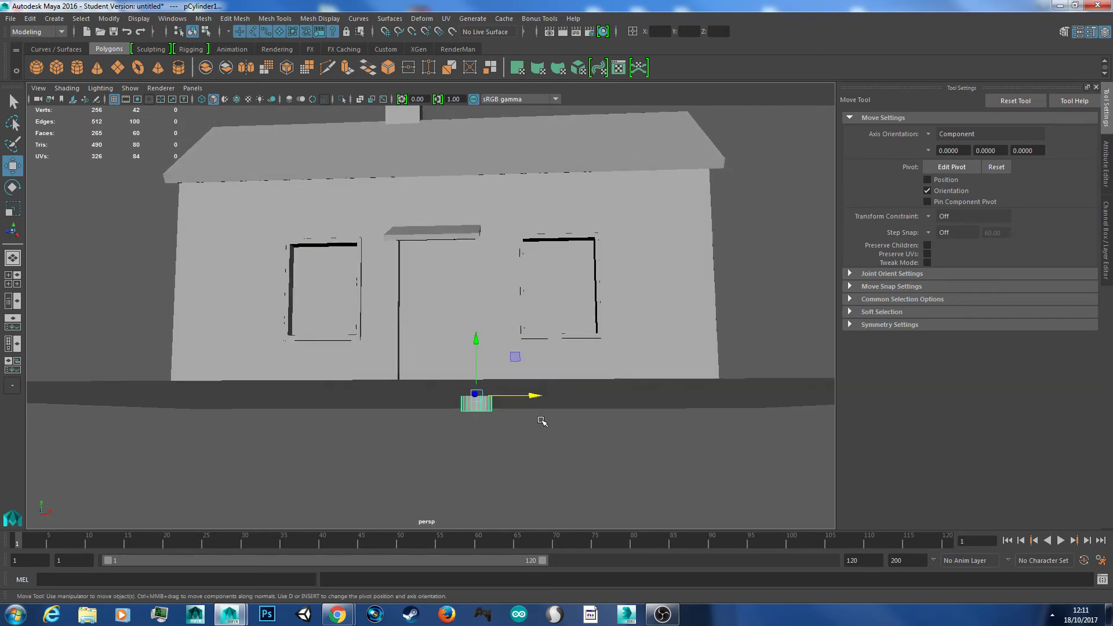
- Snap the cylinder's pivot to its base and raise the cylinder so it stands on the ground
{"action": "middle_click_drag", "start_coordinate": [540, 420], "coordinate": [504, 356], "text": "alt"}
{"action": "scroll", "coordinate": [512, 358], "scroll_direction": "up", "scroll_amount": 3}
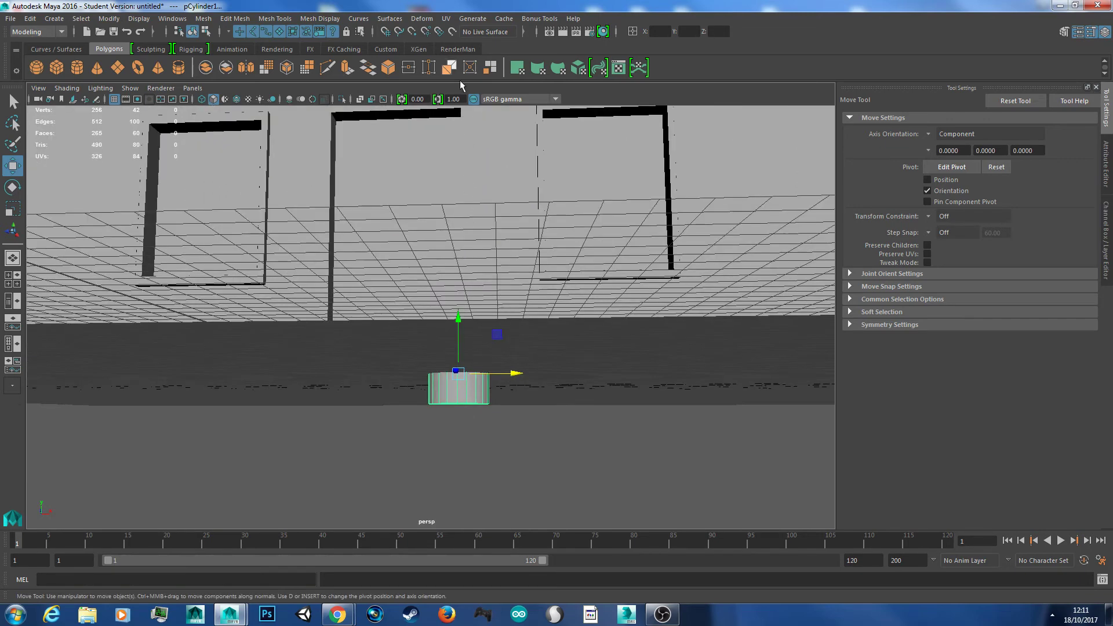
{"action": "left_click", "coordinate": [412, 32]}
{"action": "key", "text": "d"}
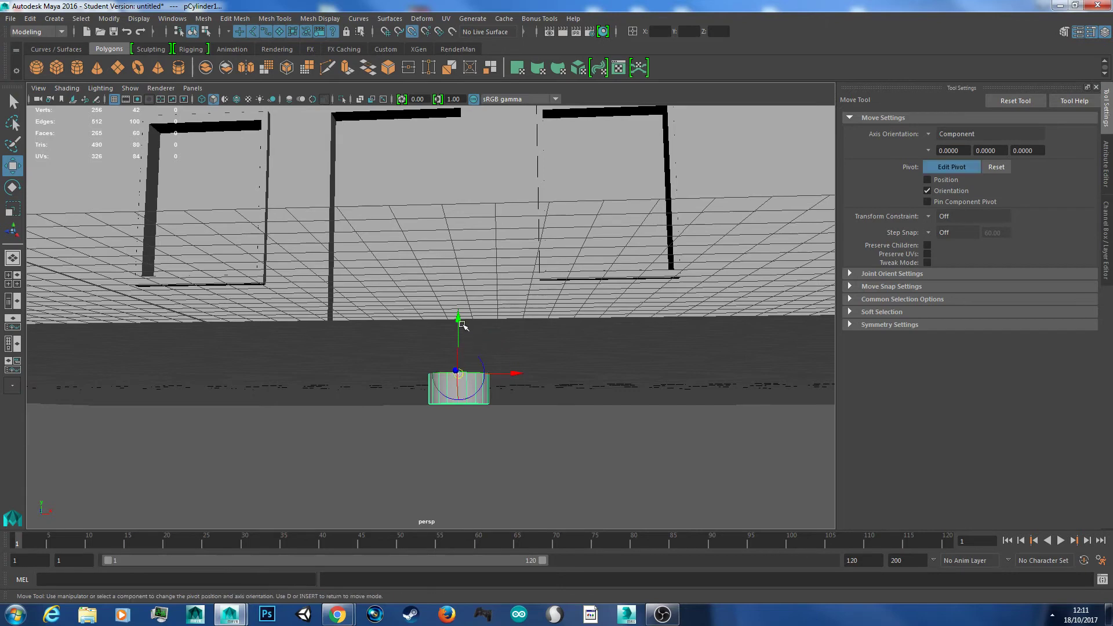
{"action": "left_click_drag", "start_coordinate": [460, 321], "coordinate": [492, 377]}
{"action": "scroll", "coordinate": [469, 369], "scroll_direction": "down", "scroll_amount": 4}
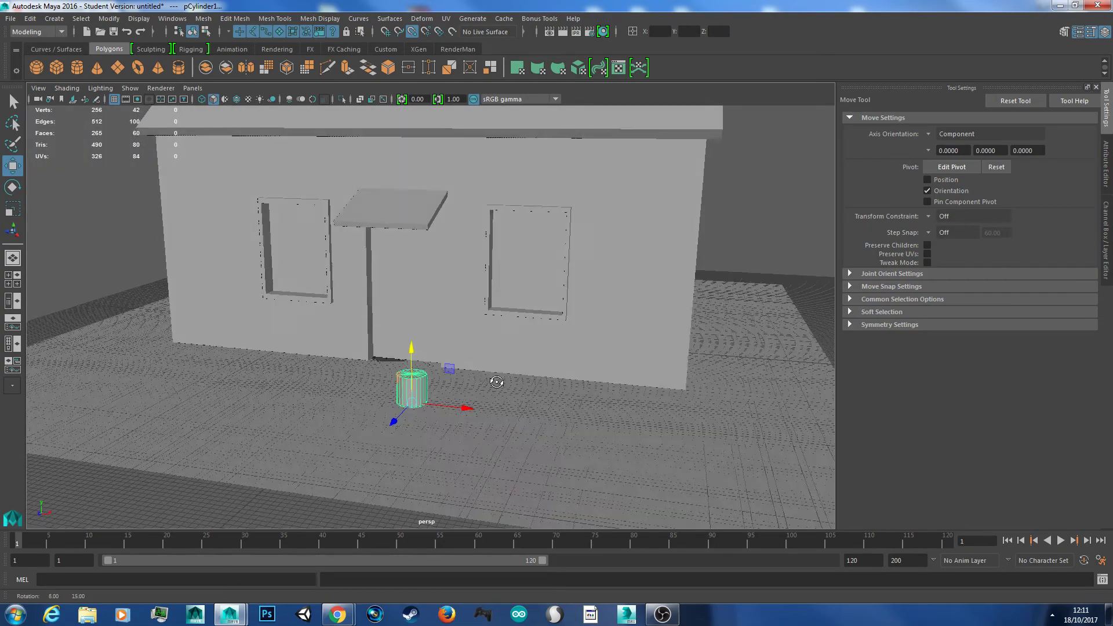
{"action": "scroll", "coordinate": [471, 431], "scroll_direction": "up", "scroll_amount": 3}
{"action": "left_click_drag", "start_coordinate": [472, 430], "coordinate": [364, 380], "text": "alt"}
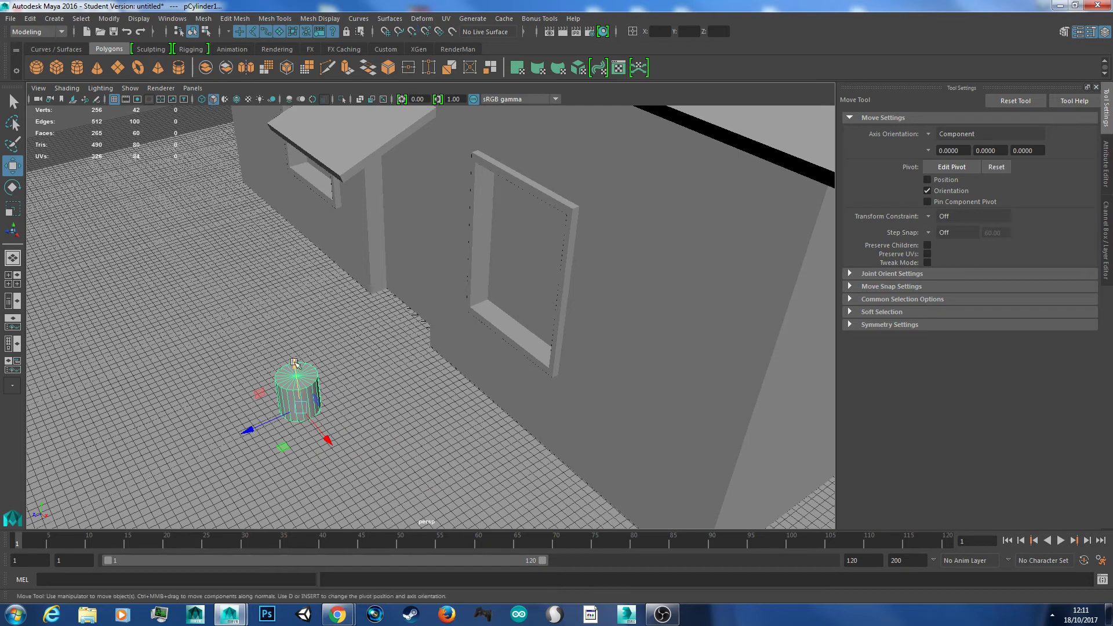
- Scale the cylinder vertically to about 150 so it reaches the canopy, and position it under the canopy's front corner
{"action": "left_click", "coordinate": [254, 430]}
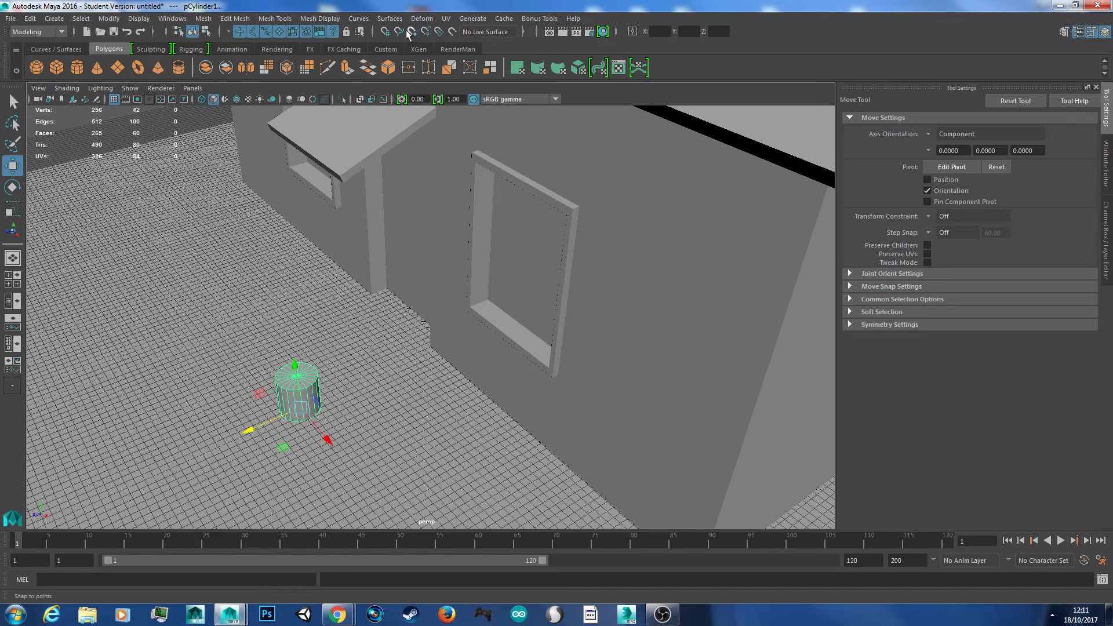
{"action": "left_click_drag", "start_coordinate": [266, 423], "coordinate": [489, 350], "text": "alt"}
{"action": "key", "text": "r"}
{"action": "left_click_drag", "start_coordinate": [493, 294], "coordinate": [488, 253]}
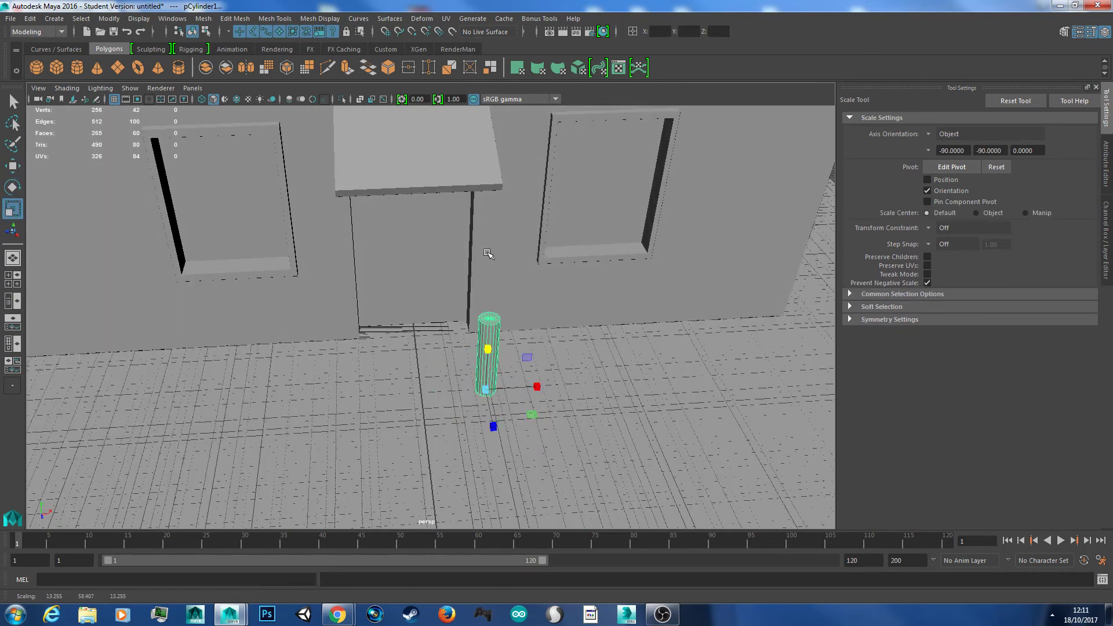
{"action": "left_click_drag", "start_coordinate": [488, 355], "coordinate": [490, 283]}
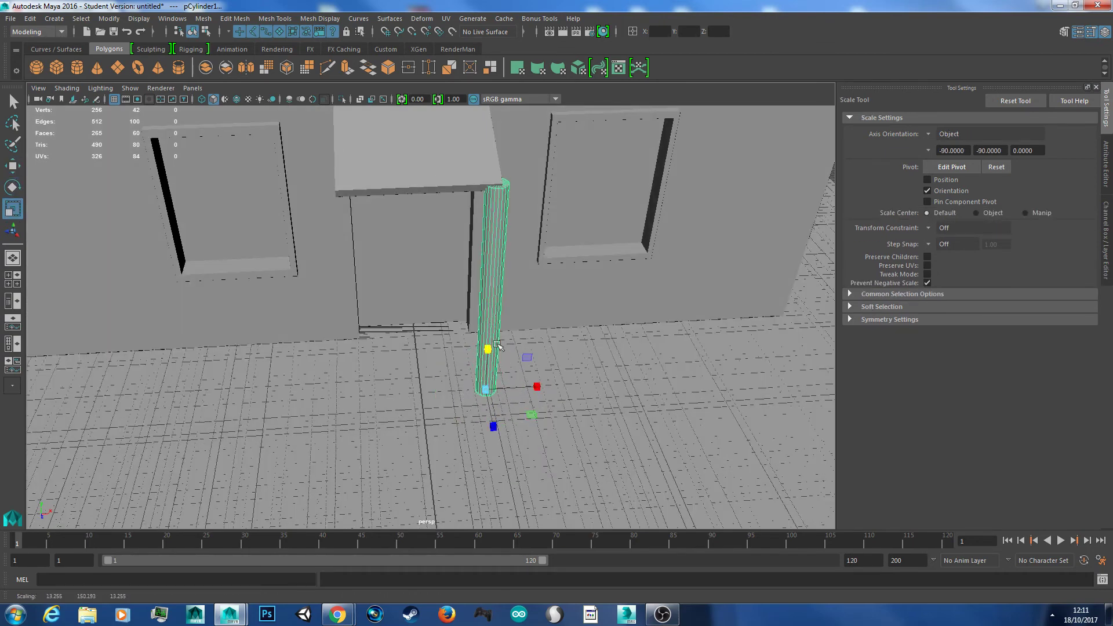
{"action": "left_click_drag", "start_coordinate": [536, 414], "coordinate": [421, 380]}
{"action": "key", "text": "w"}
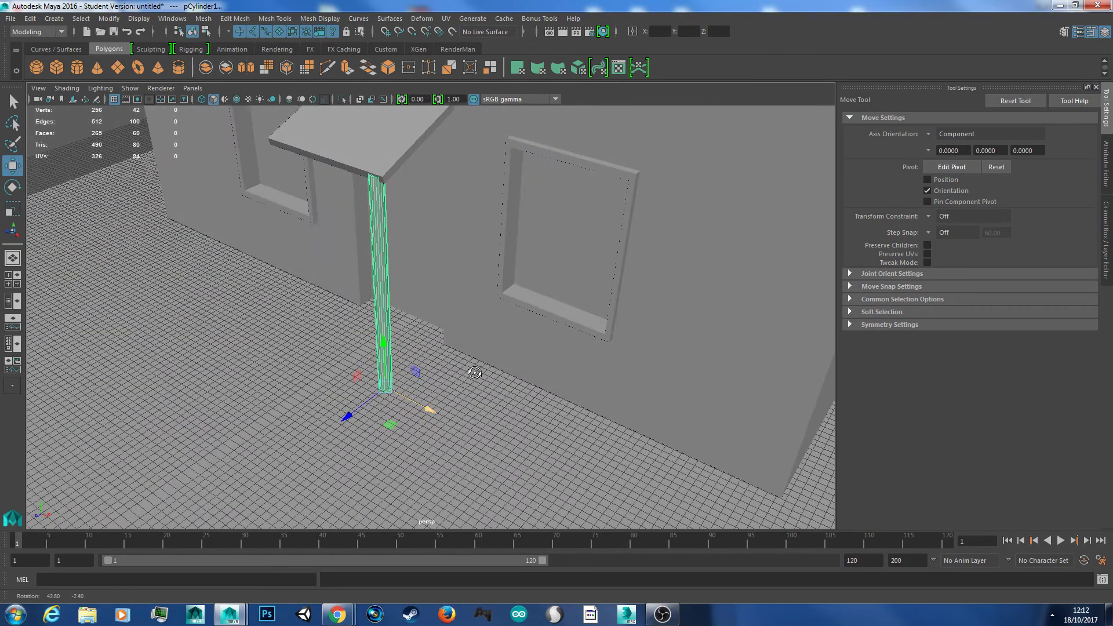
{"action": "left_click_drag", "start_coordinate": [353, 417], "coordinate": [410, 392], "text": "alt"}
- Select the sloped canopy slab and scale it slightly wider along the house front
{"action": "left_click", "coordinate": [424, 123]}
{"action": "scroll", "coordinate": [424, 124], "scroll_direction": "down", "scroll_amount": 3}
{"action": "key", "text": "e"}
{"action": "key", "text": "r"}
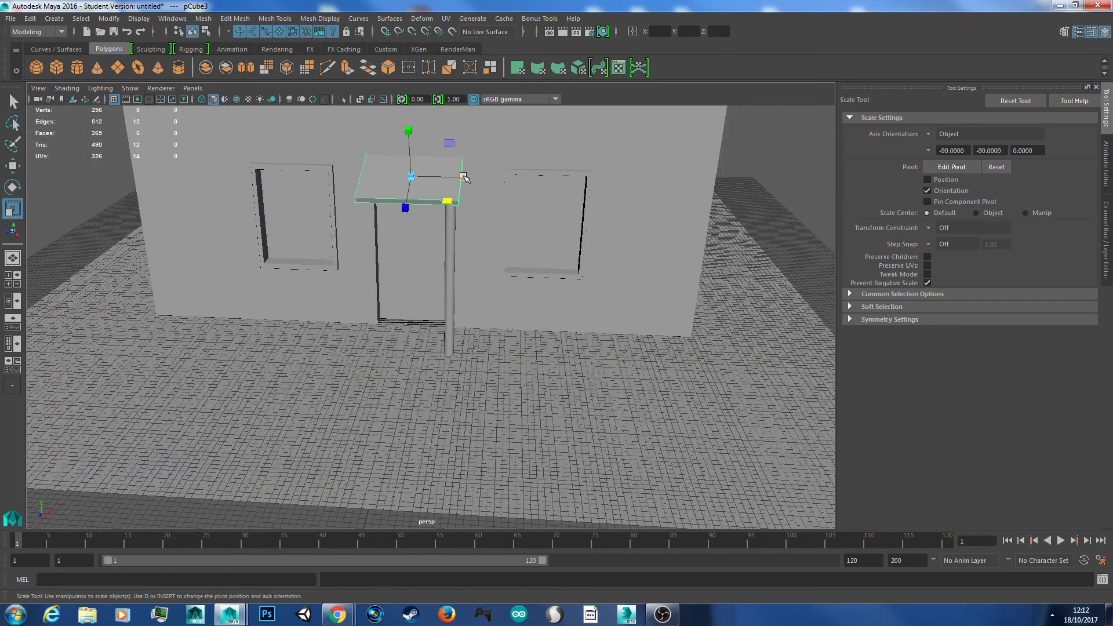
{"action": "left_click_drag", "start_coordinate": [463, 179], "coordinate": [470, 179]}
- Move the canopy post slightly outward along the house front, towards the edge of the widened slab
{"action": "key", "text": "w"}
{"action": "left_click", "coordinate": [448, 248]}
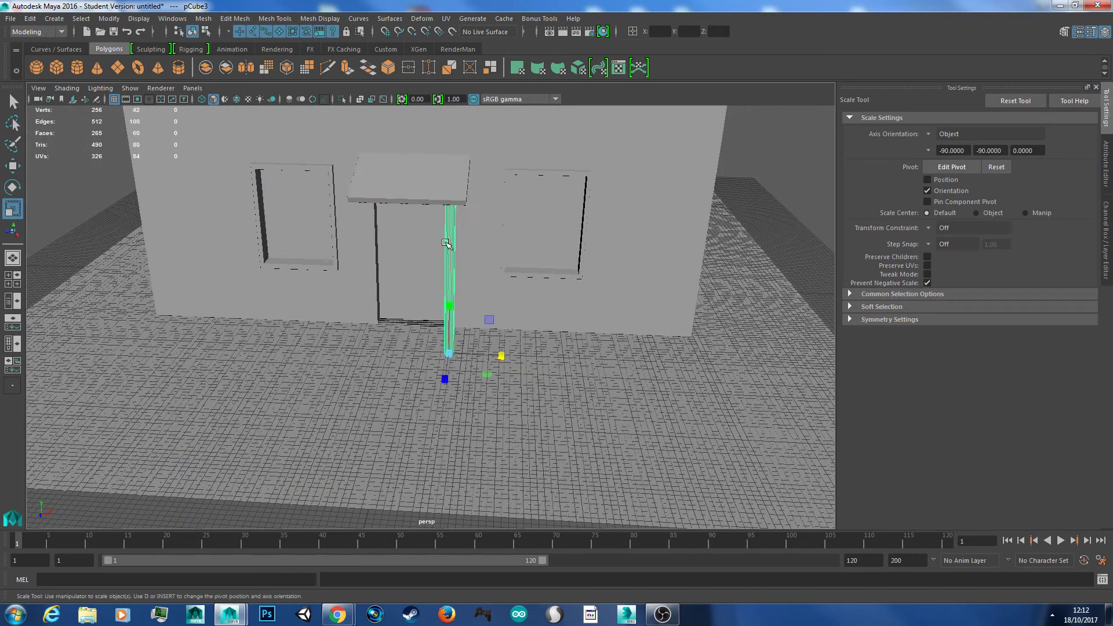
{"action": "left_click_drag", "start_coordinate": [506, 358], "coordinate": [515, 360]}
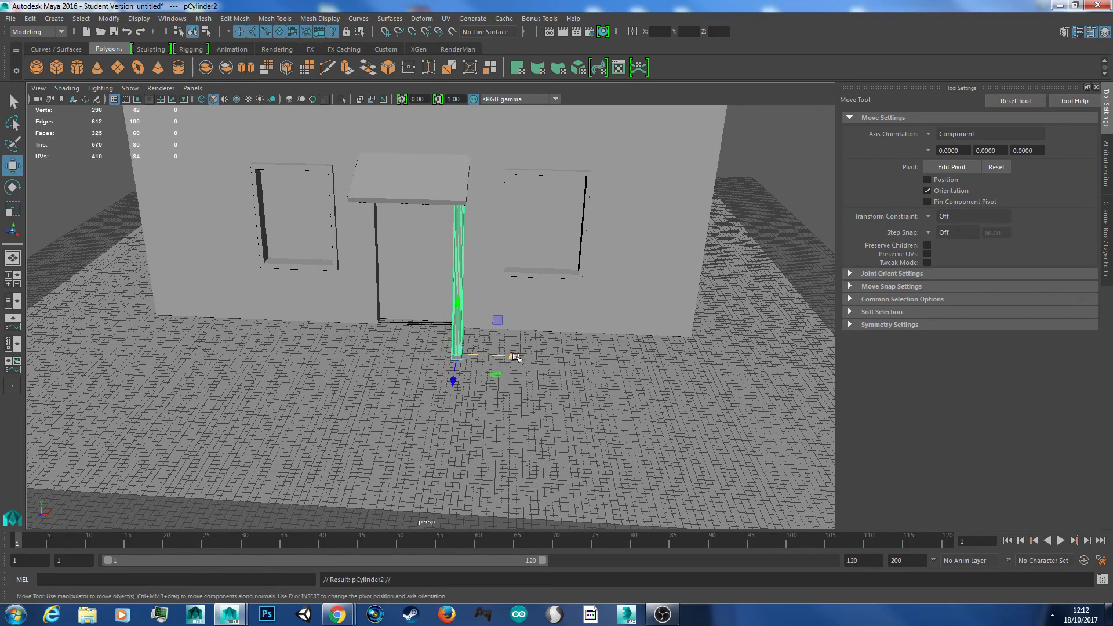
- Duplicate the canopy post, move the copy under the opposite front corner of the canopy, and deselect it
{"action": "key", "text": "ctrl+d"}
{"action": "left_click_drag", "start_coordinate": [516, 358], "coordinate": [427, 335]}
{"action": "scroll", "coordinate": [655, 234], "scroll_direction": "down", "scroll_amount": 3}
{"action": "left_click", "coordinate": [663, 226]}
- Examine the canopy, its two posts and the house front from several angles and distances
{"action": "left_click_drag", "start_coordinate": [665, 225], "coordinate": [599, 239], "text": "alt"}
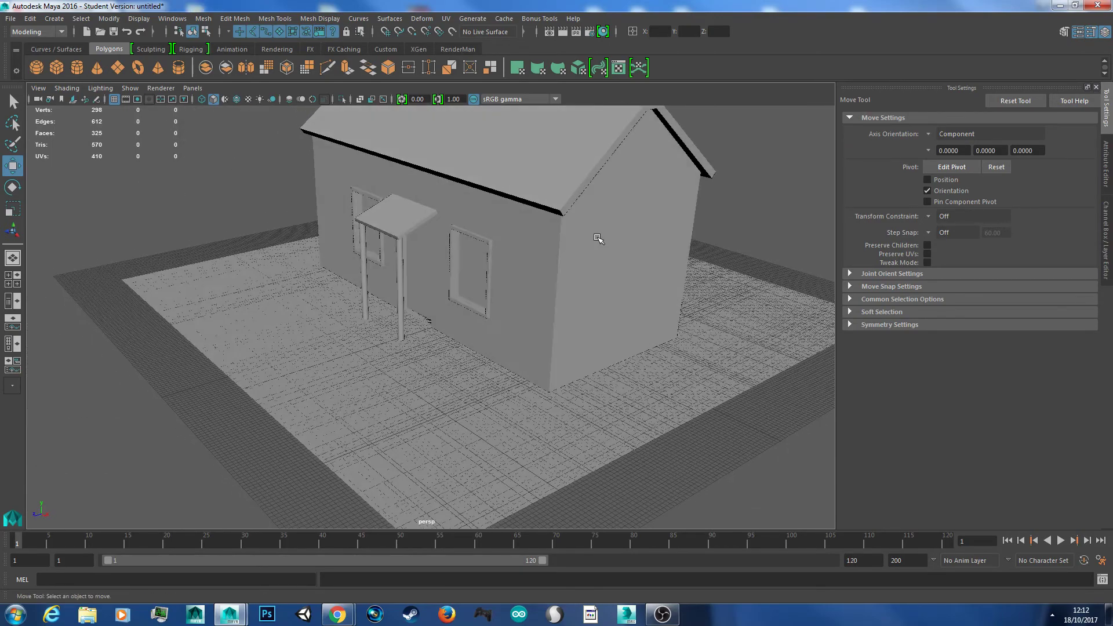
{"action": "scroll", "coordinate": [497, 249], "scroll_direction": "up", "scroll_amount": 3}
{"action": "left_click_drag", "start_coordinate": [497, 249], "coordinate": [589, 263], "text": "alt"}
{"action": "scroll", "coordinate": [494, 230], "scroll_direction": "up", "scroll_amount": 1}
{"action": "scroll", "coordinate": [492, 236], "scroll_direction": "down", "scroll_amount": 4}
{"action": "scroll", "coordinate": [568, 253], "scroll_direction": "down", "scroll_amount": 3}
{"action": "scroll", "coordinate": [589, 266], "scroll_direction": "up", "scroll_amount": 6}
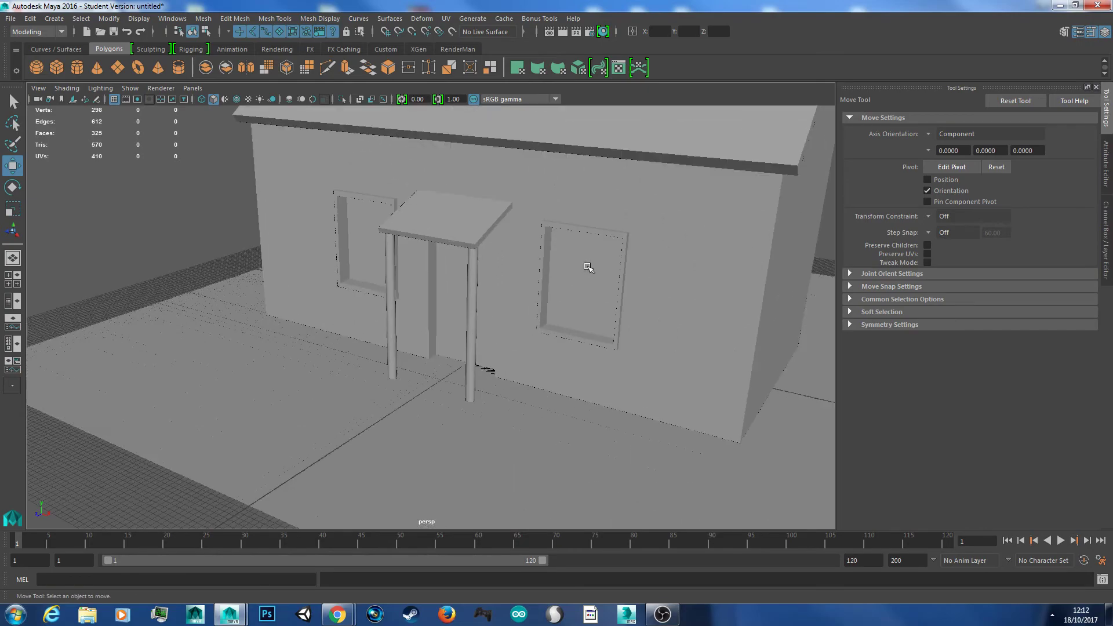
{"action": "scroll", "coordinate": [589, 267], "scroll_direction": "down", "scroll_amount": 5}
{"action": "left_click_drag", "start_coordinate": [584, 263], "coordinate": [547, 316], "text": "alt"}
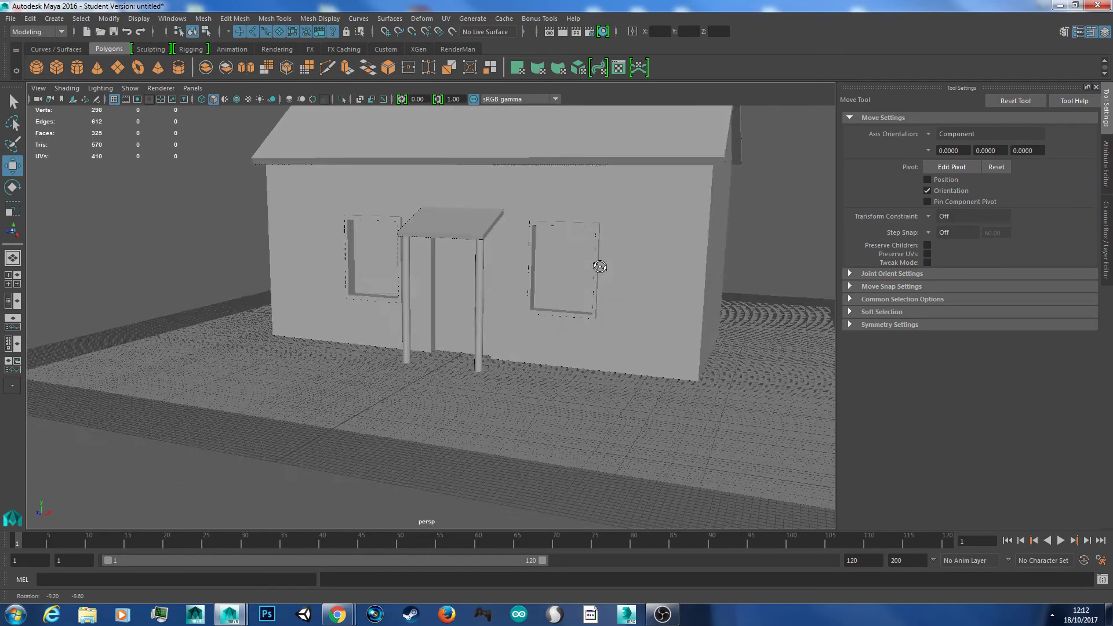
- Switch the house mesh to face selection and select the pane faces of both front windows
{"action": "left_click", "coordinate": [597, 319]}
{"action": "scroll", "coordinate": [661, 308], "scroll_direction": "up", "scroll_amount": 6}
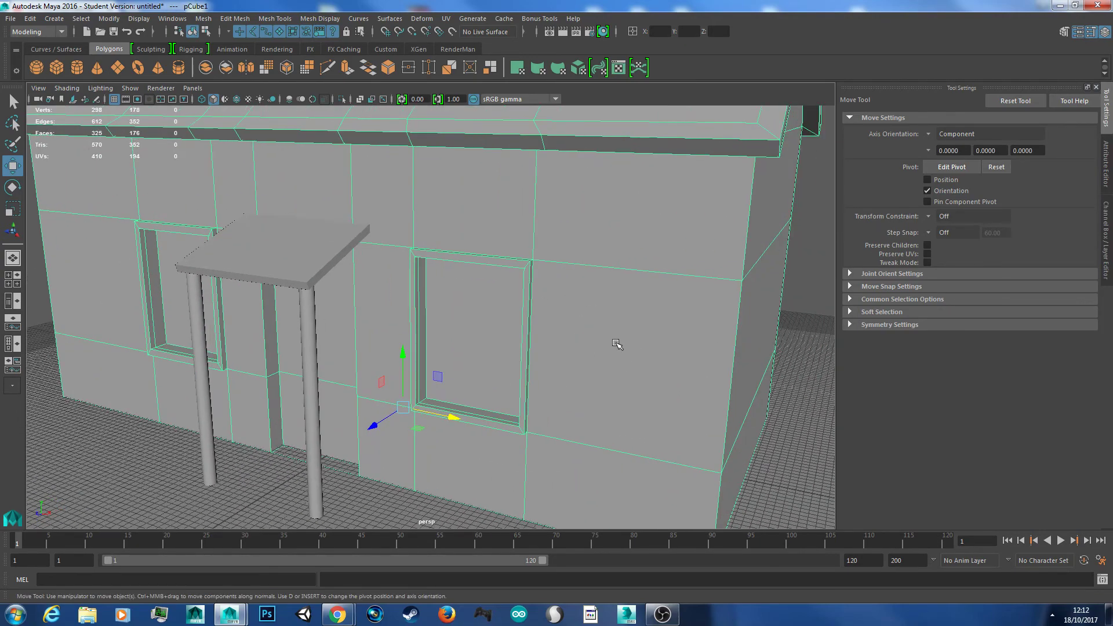
{"action": "scroll", "coordinate": [617, 343], "scroll_direction": "up", "scroll_amount": 3}
{"action": "scroll", "coordinate": [611, 343], "scroll_direction": "down", "scroll_amount": 4}
{"action": "left_click_drag", "start_coordinate": [529, 330], "coordinate": [532, 305], "text": "alt"}
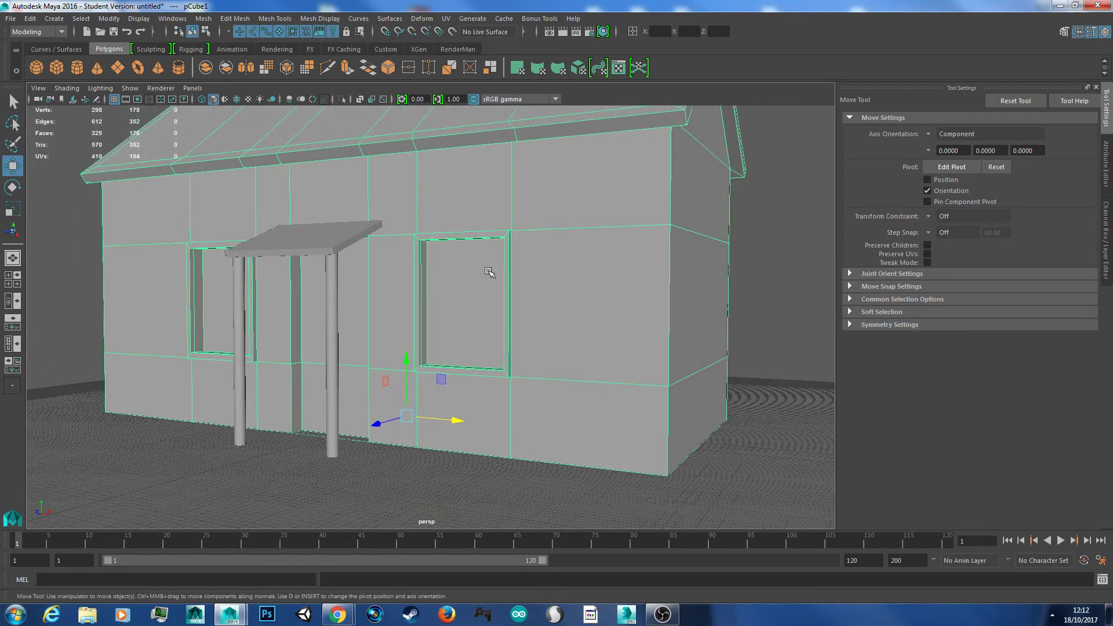
{"action": "right_click", "coordinate": [474, 219]}
{"action": "right_click", "coordinate": [469, 203]}
{"action": "right_click_drag", "start_coordinate": [468, 202], "coordinate": [494, 244]}
{"action": "scroll", "coordinate": [510, 197], "scroll_direction": "down", "scroll_amount": 3}
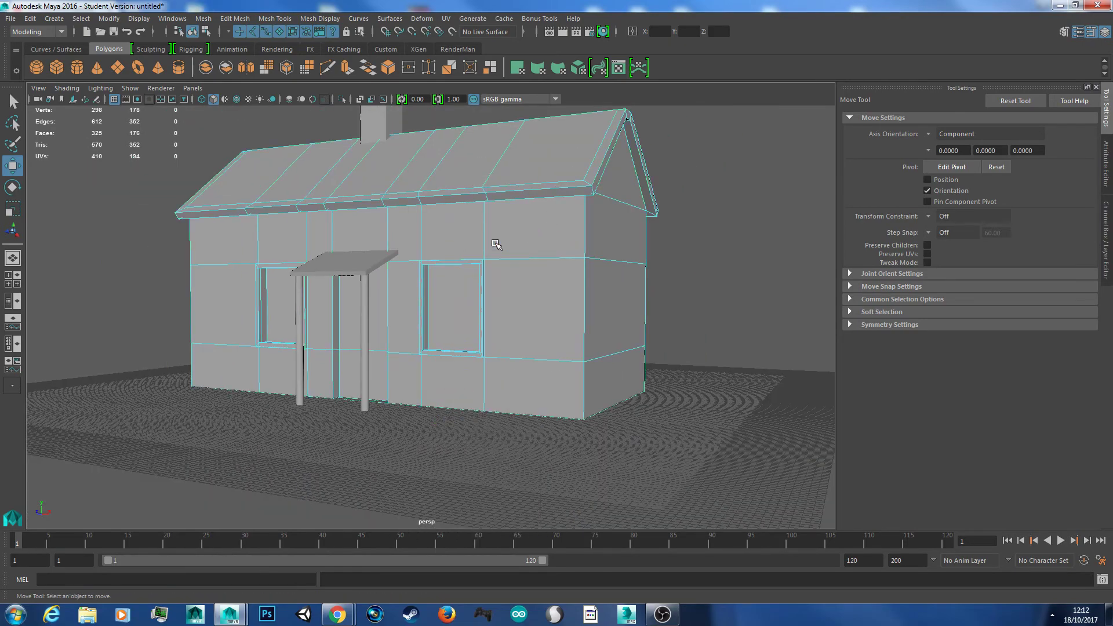
{"action": "left_click", "coordinate": [459, 286]}
{"action": "left_click_drag", "start_coordinate": [459, 287], "coordinate": [291, 317], "text": "alt"}
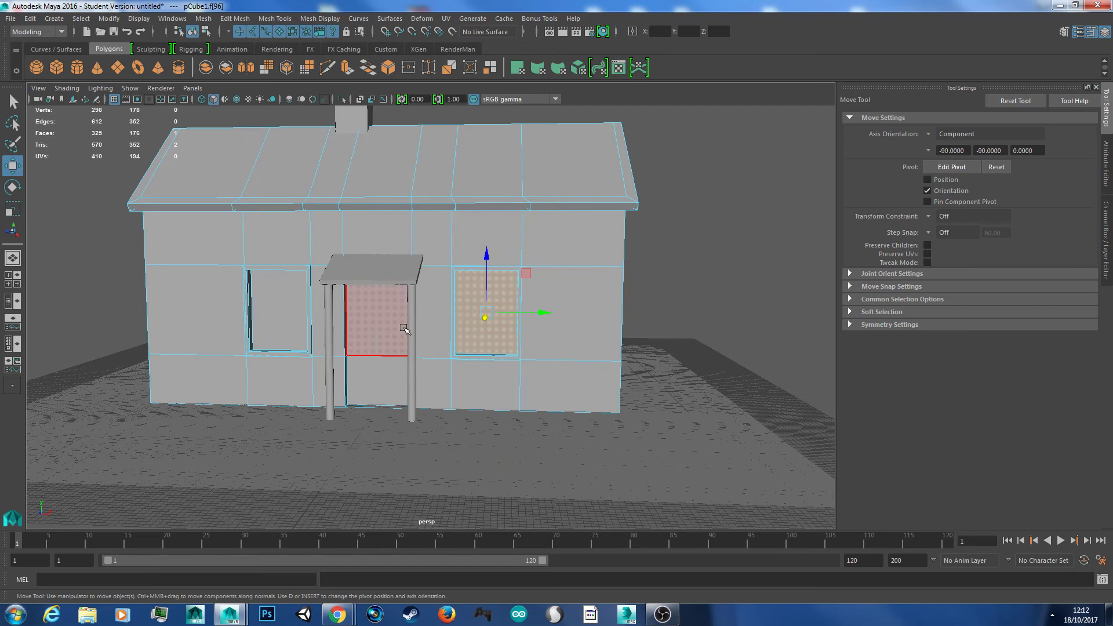
{"action": "left_click", "coordinate": [284, 304], "text": "shift"}
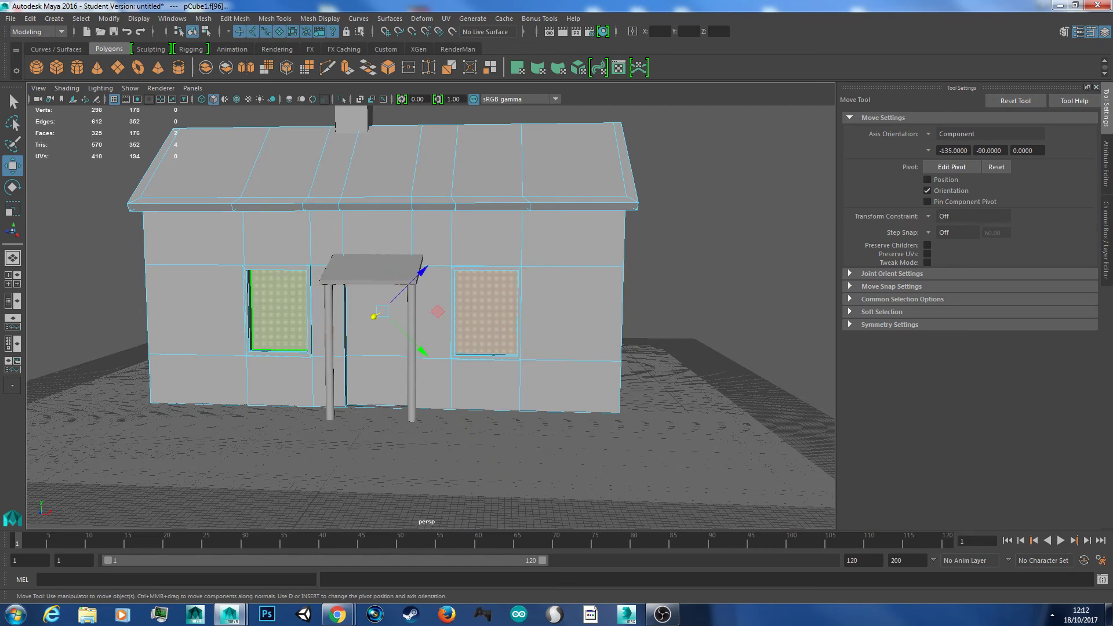
- Assign a new Lambert material to the selected window panes and display the attributes of lambert2
{"action": "left_click_drag", "start_coordinate": [287, 305], "coordinate": [551, 313], "text": "alt"}
{"action": "right_click_drag", "start_coordinate": [479, 280], "coordinate": [569, 532]}
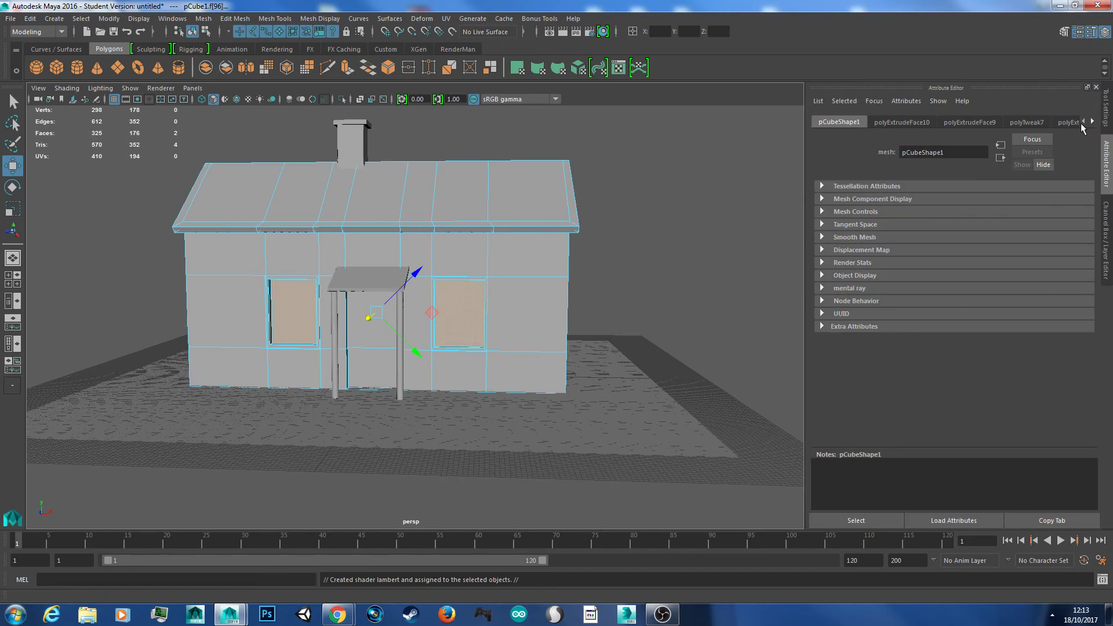
{"action": "left_click", "coordinate": [1092, 121]}
{"action": "left_click", "coordinate": [1093, 122]}
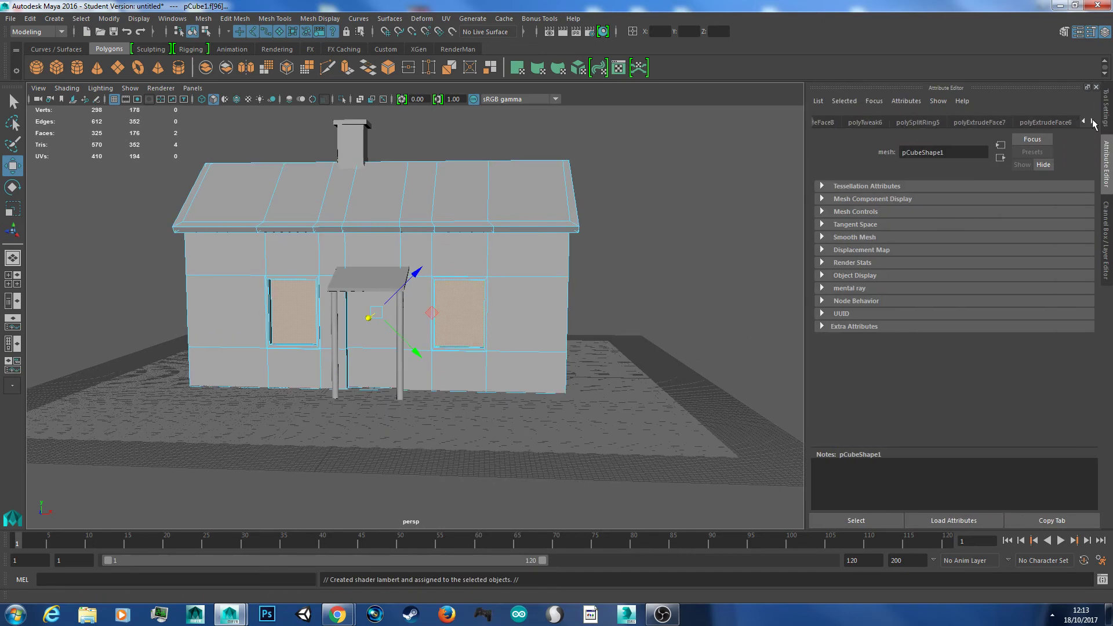
{"action": "left_click", "coordinate": [1092, 122]}
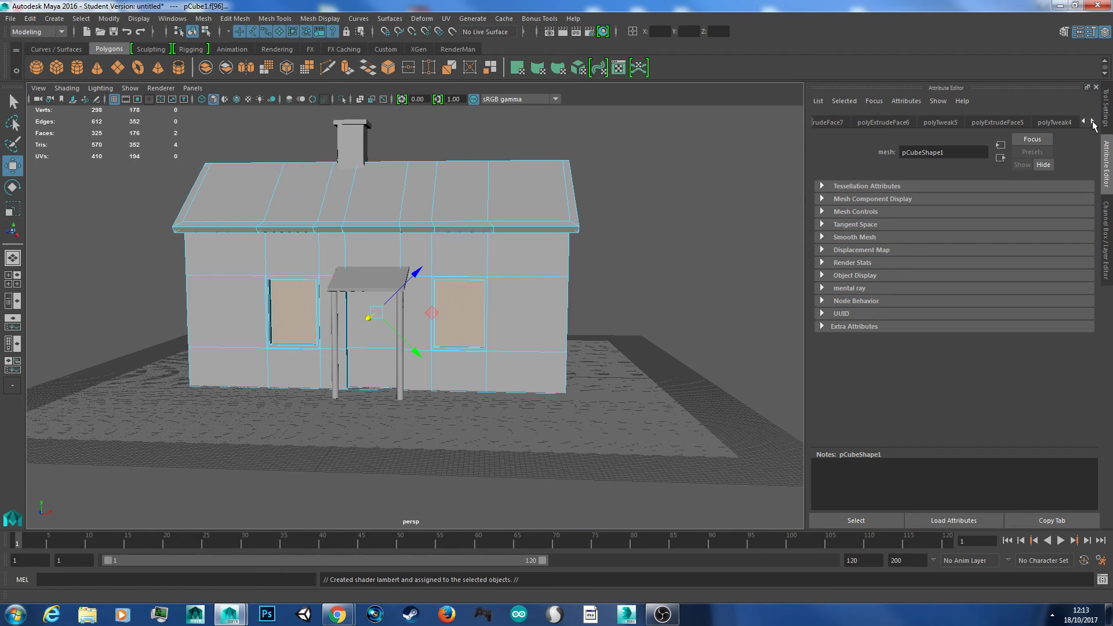
{"action": "left_click", "coordinate": [1092, 122]}
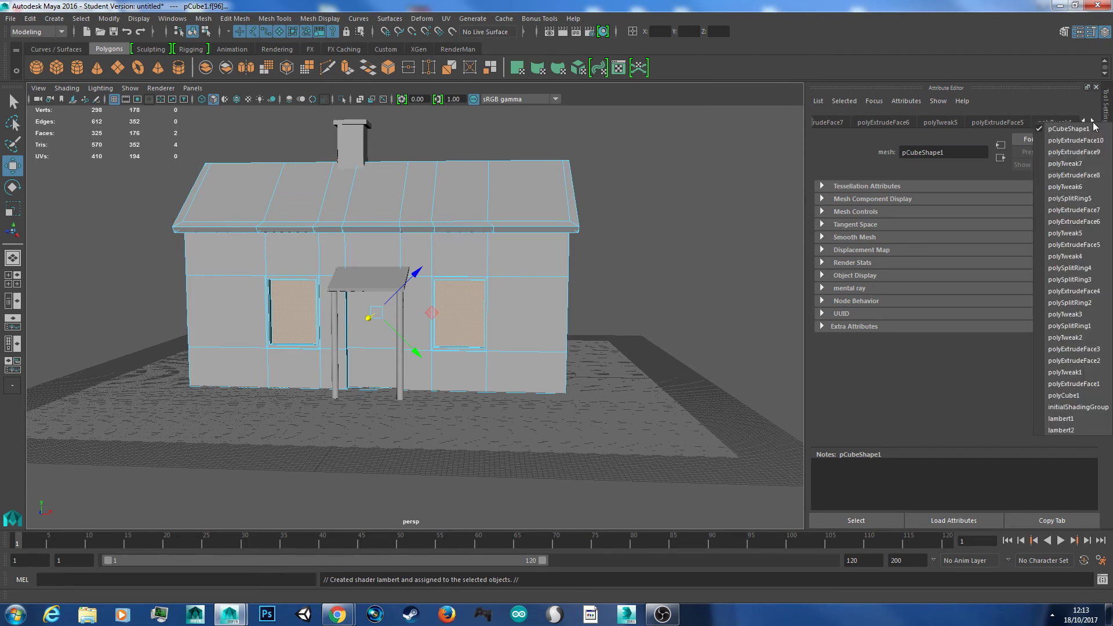
{"action": "left_click", "coordinate": [1073, 430]}
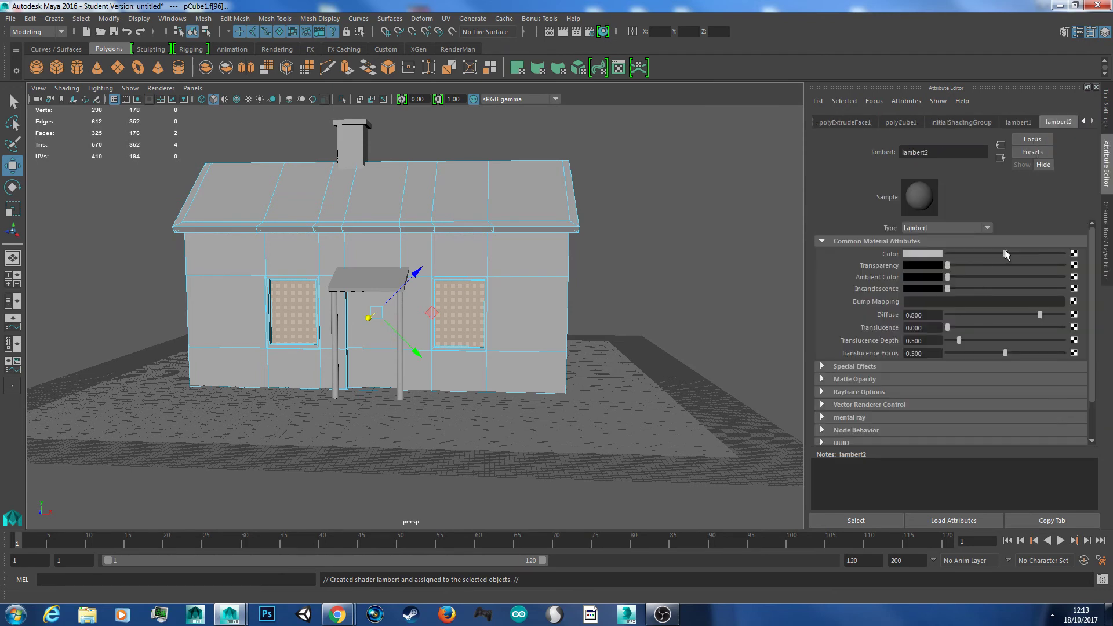
- Set the window pane material's colour to pure white, return to object mode and deselect the house
{"action": "left_click", "coordinate": [927, 254]}
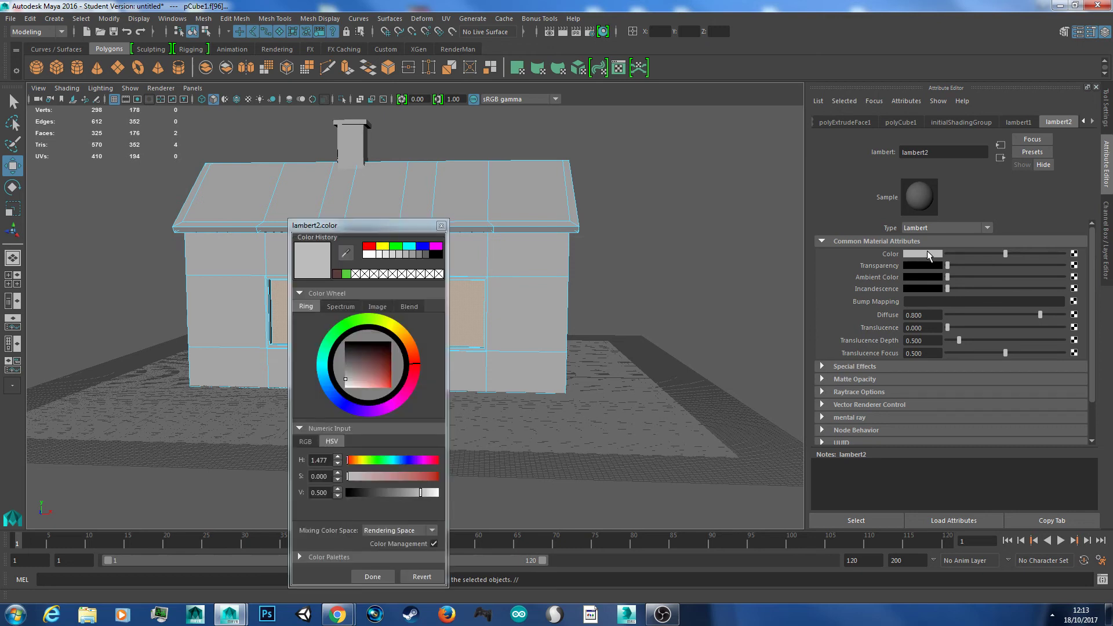
{"action": "left_click_drag", "start_coordinate": [343, 378], "coordinate": [342, 393]}
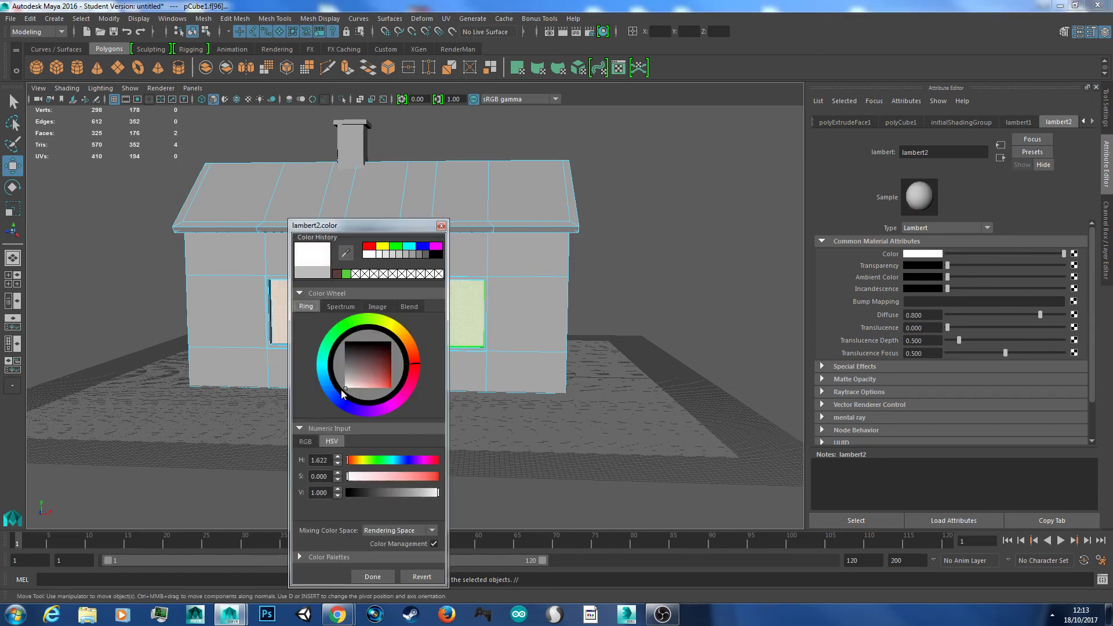
{"action": "left_click", "coordinate": [373, 577]}
{"action": "right_click_drag", "start_coordinate": [462, 280], "coordinate": [538, 246]}
{"action": "scroll", "coordinate": [612, 269], "scroll_direction": "up", "scroll_amount": 2}
{"action": "left_click", "coordinate": [643, 290]}
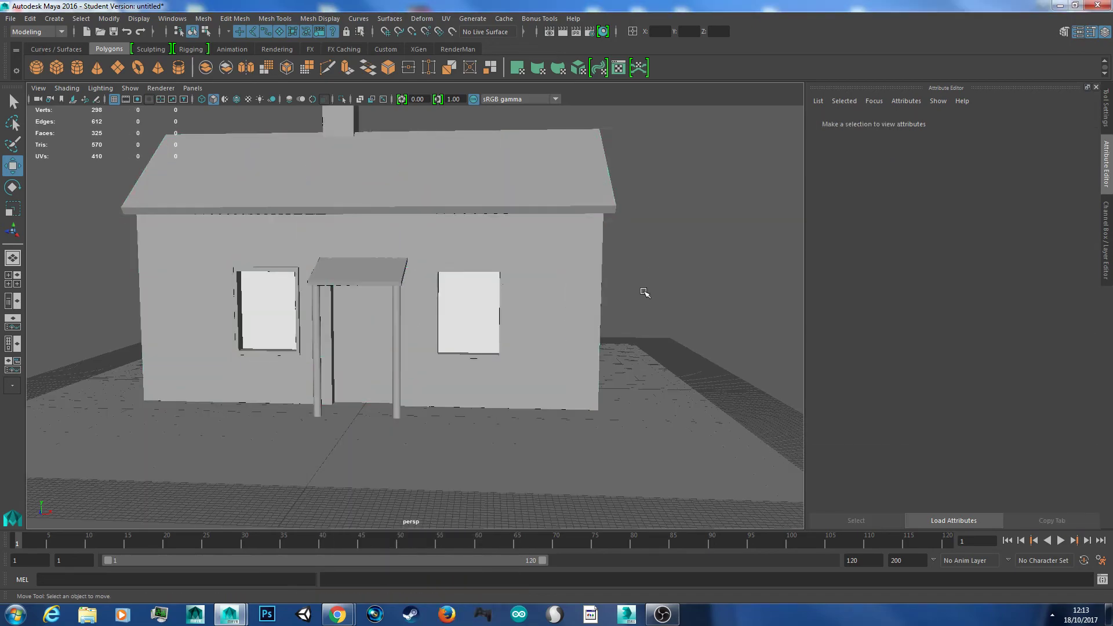
- Select the chimney and assign a new Lambert material to it
{"action": "left_click_drag", "start_coordinate": [644, 291], "coordinate": [615, 297], "text": "alt"}
{"action": "left_click", "coordinate": [359, 116]}
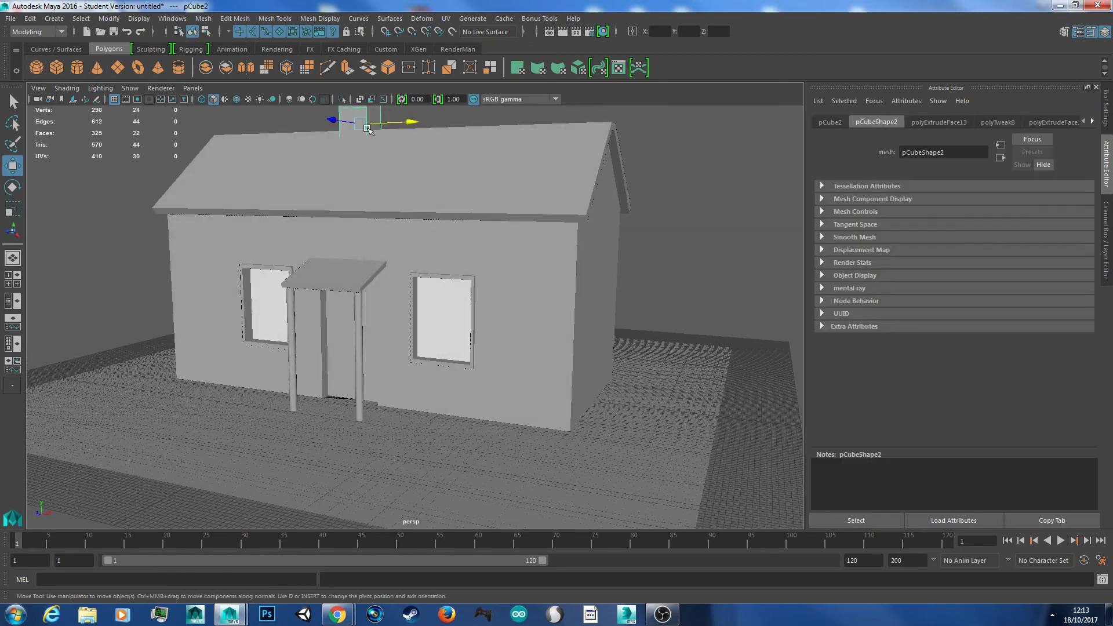
{"action": "middle_click_drag", "start_coordinate": [362, 118], "coordinate": [446, 229], "text": "alt"}
{"action": "right_click", "coordinate": [417, 193]}
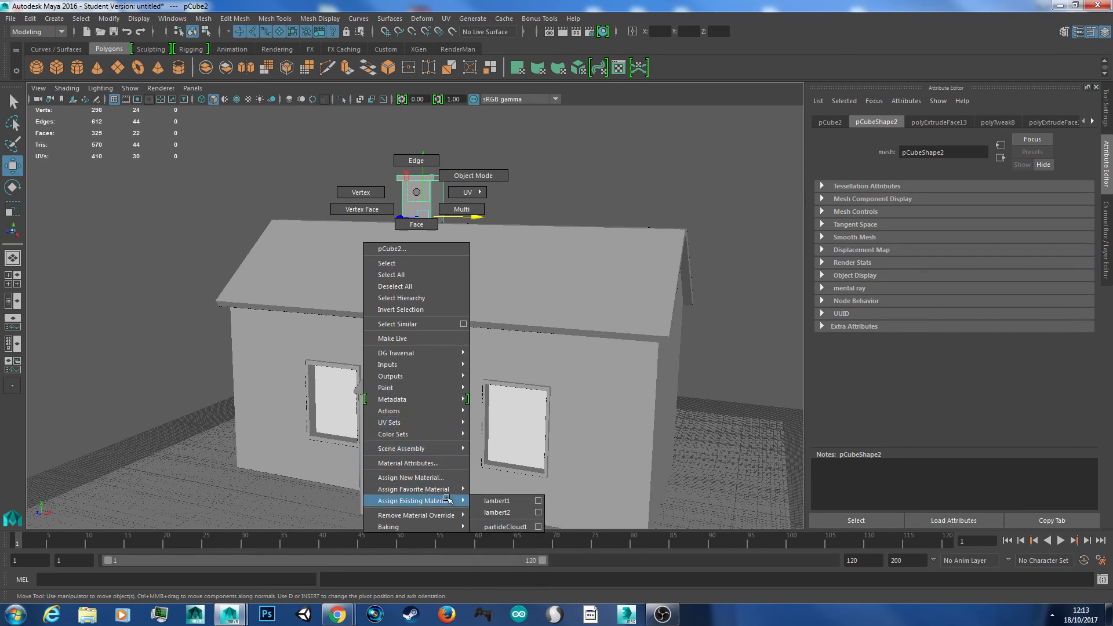
{"action": "mouse_move", "coordinate": [443, 492]}
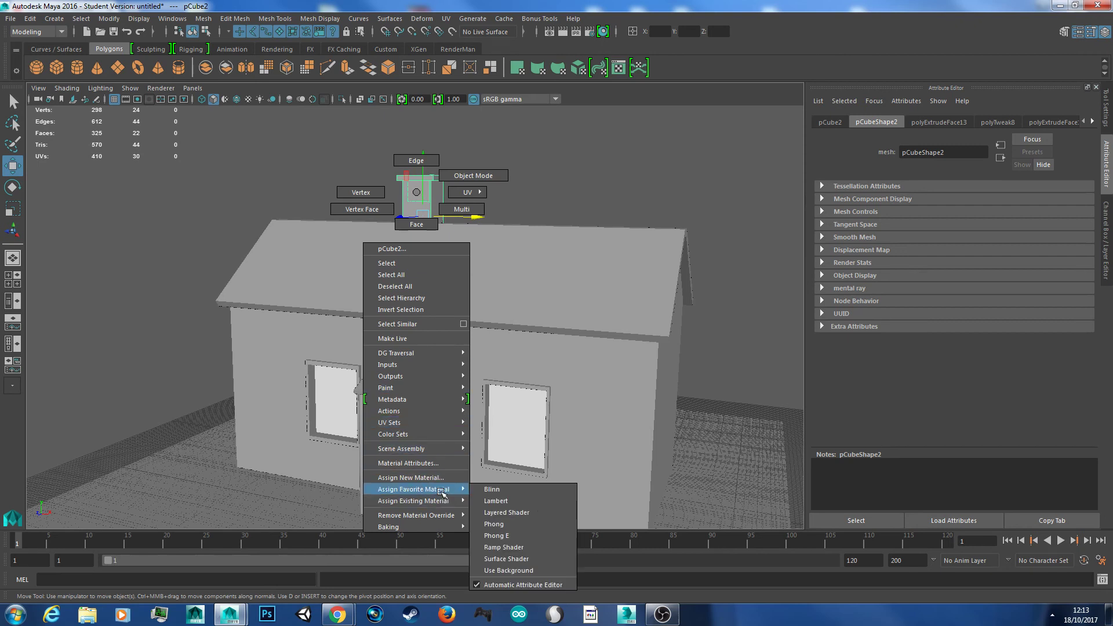
{"action": "left_click", "coordinate": [494, 501]}
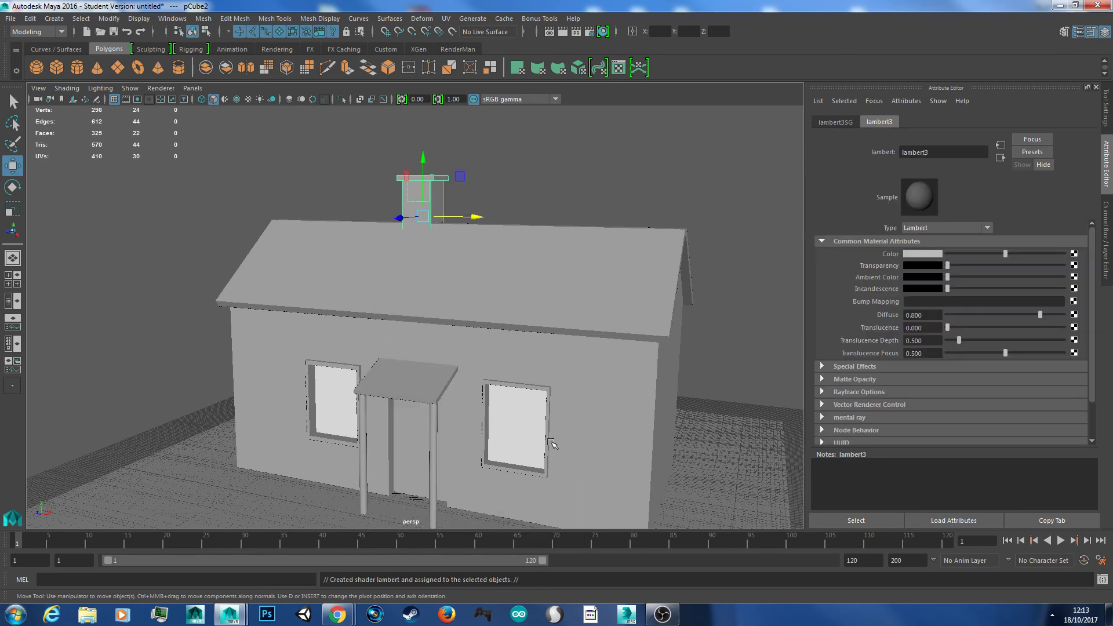
- Set the chimney material's colour to a muted red and deselect the chimney
{"action": "left_click", "coordinate": [935, 259]}
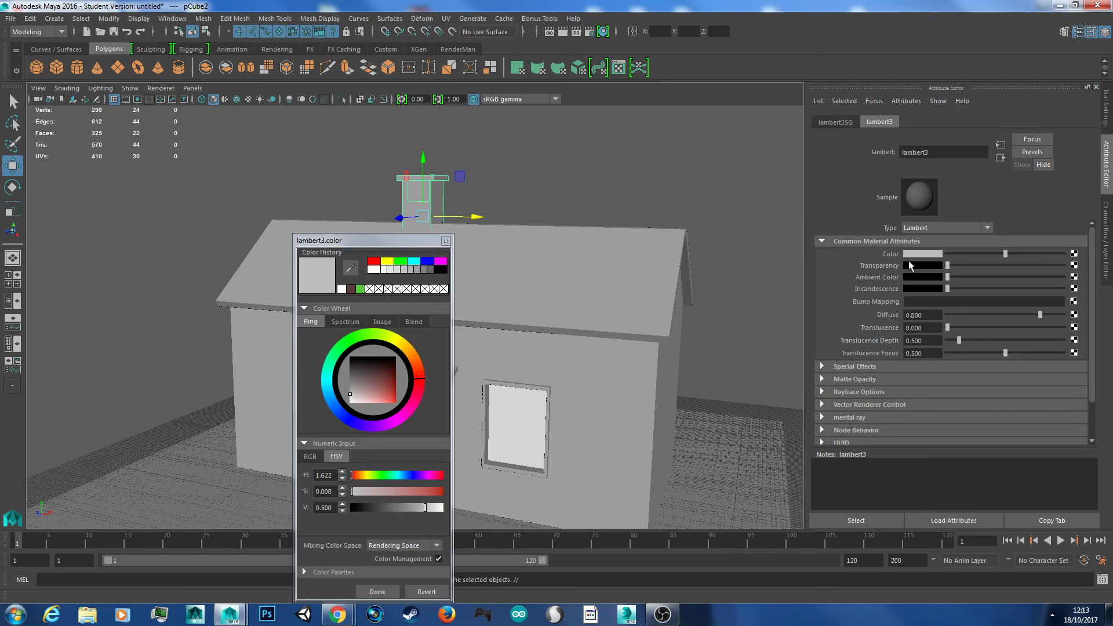
{"action": "left_click", "coordinate": [385, 398]}
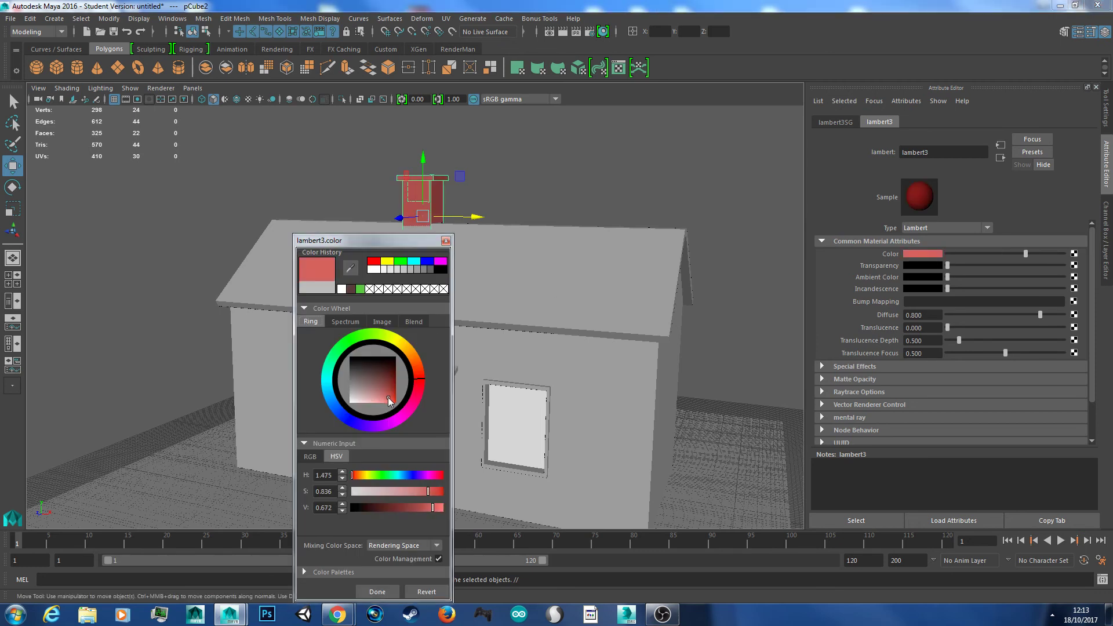
{"action": "left_click", "coordinate": [394, 591]}
{"action": "right_click_drag", "start_coordinate": [430, 192], "coordinate": [536, 151]}
{"action": "left_click", "coordinate": [538, 169]}
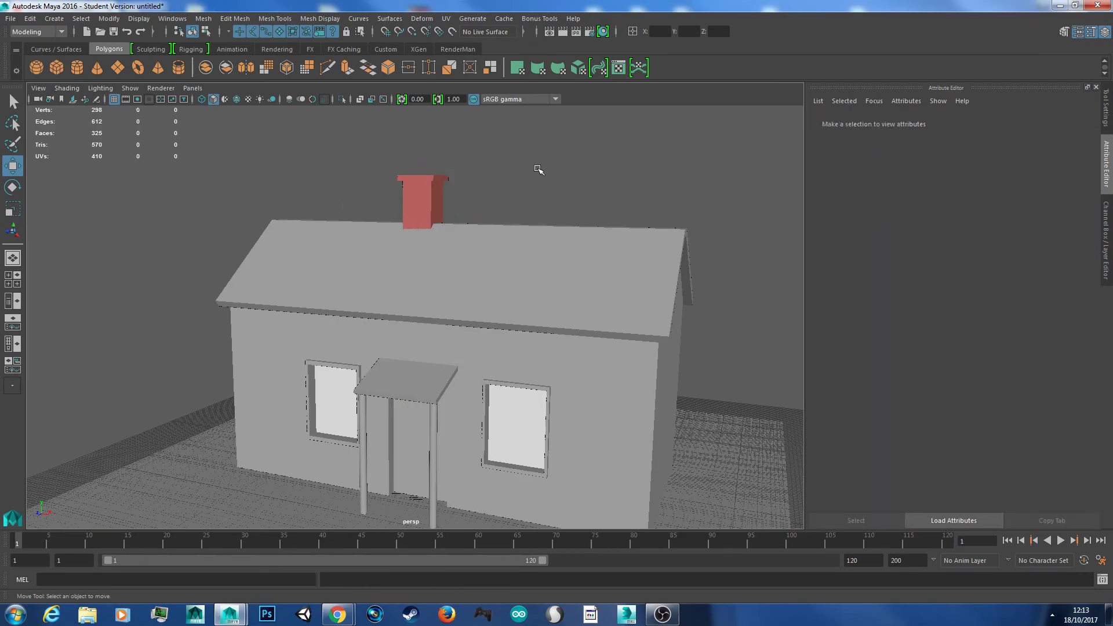
- Switch the house to face mode and select the frame face loops around the front window right of the door canopy
{"action": "left_click_drag", "start_coordinate": [529, 283], "coordinate": [571, 304], "text": "alt"}
{"action": "middle_click_drag", "start_coordinate": [571, 304], "coordinate": [575, 292], "text": "alt"}
{"action": "left_click_drag", "start_coordinate": [574, 291], "coordinate": [611, 297], "text": "alt"}
{"action": "scroll", "coordinate": [726, 285], "scroll_direction": "down", "scroll_amount": 4}
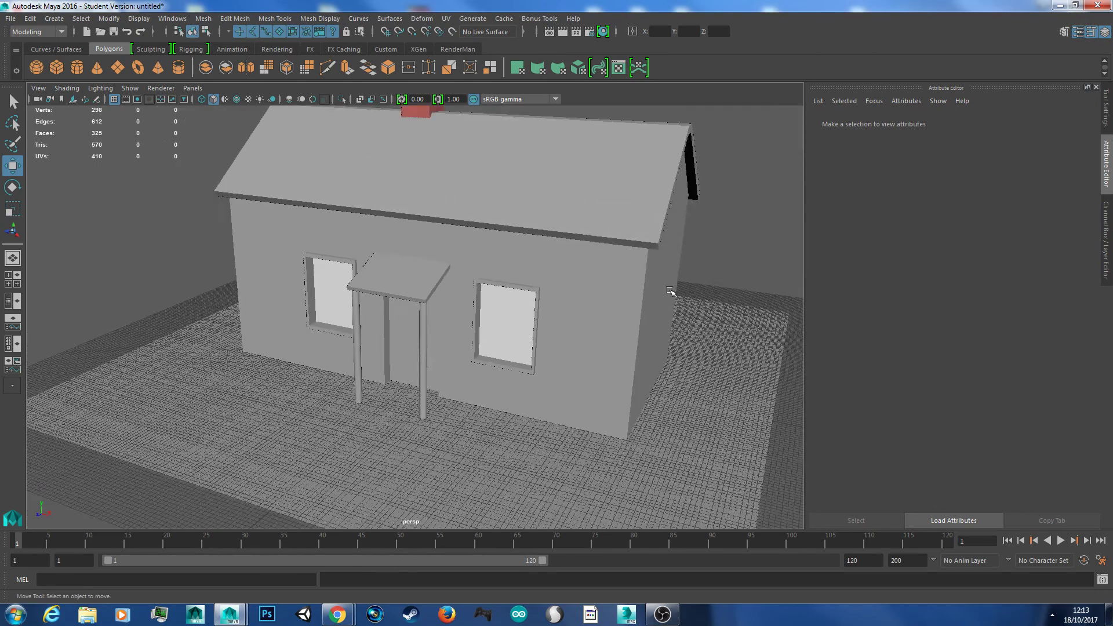
{"action": "mouse_move", "coordinate": [676, 281]}
{"action": "left_mouse_down", "text": "alt"}
{"action": "mouse_move", "coordinate": [651, 262]}
{"action": "mouse_move", "coordinate": [663, 276]}
{"action": "left_mouse_up", "text": "alt"}
{"action": "scroll", "coordinate": [666, 289], "scroll_direction": "up", "scroll_amount": 5}
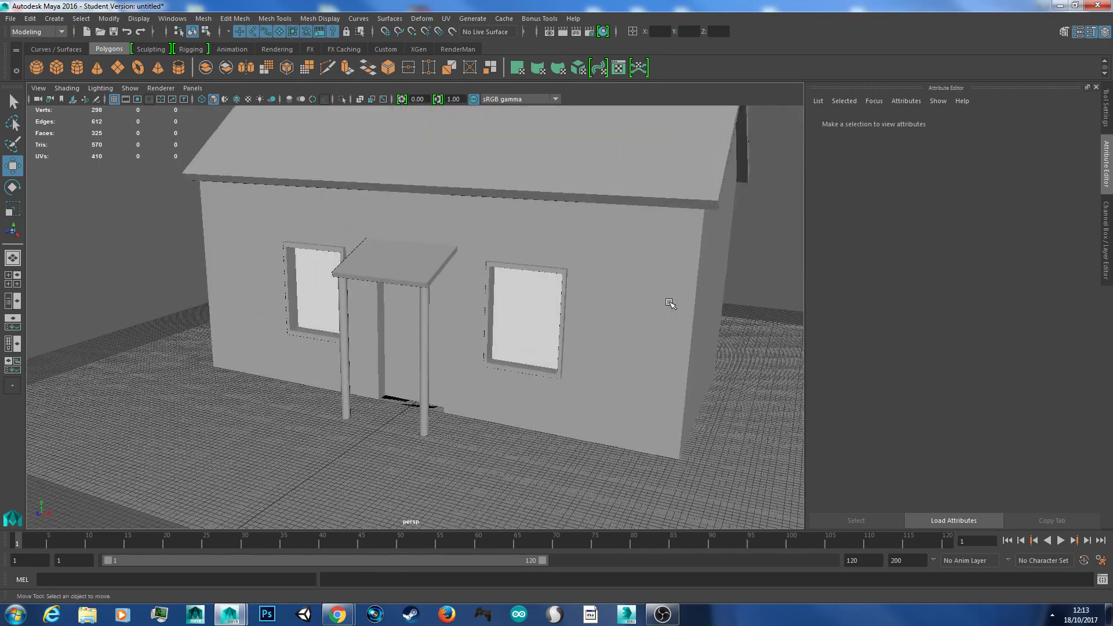
{"action": "left_click", "coordinate": [627, 249]}
{"action": "right_click_drag", "start_coordinate": [599, 225], "coordinate": [601, 253]}
{"action": "scroll", "coordinate": [640, 235], "scroll_direction": "up", "scroll_amount": 3}
{"action": "left_click", "coordinate": [645, 222]}
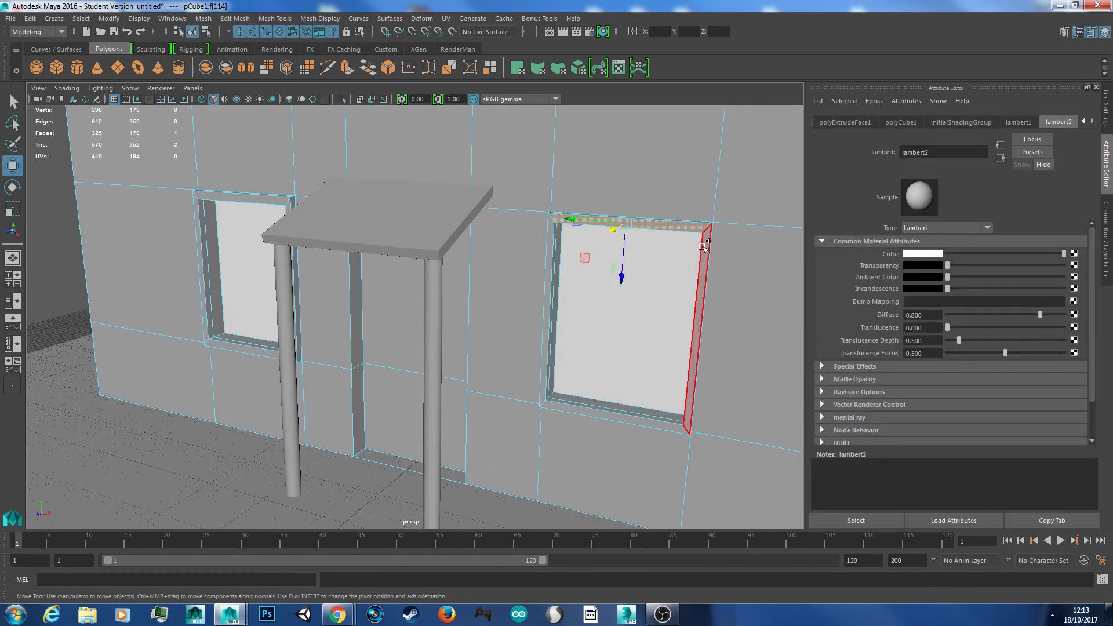
{"action": "double_click", "coordinate": [699, 241], "text": "shift"}
{"action": "left_click_drag", "start_coordinate": [700, 244], "coordinate": [651, 276], "text": "alt"}
{"action": "left_click", "coordinate": [653, 281], "text": "shift"}
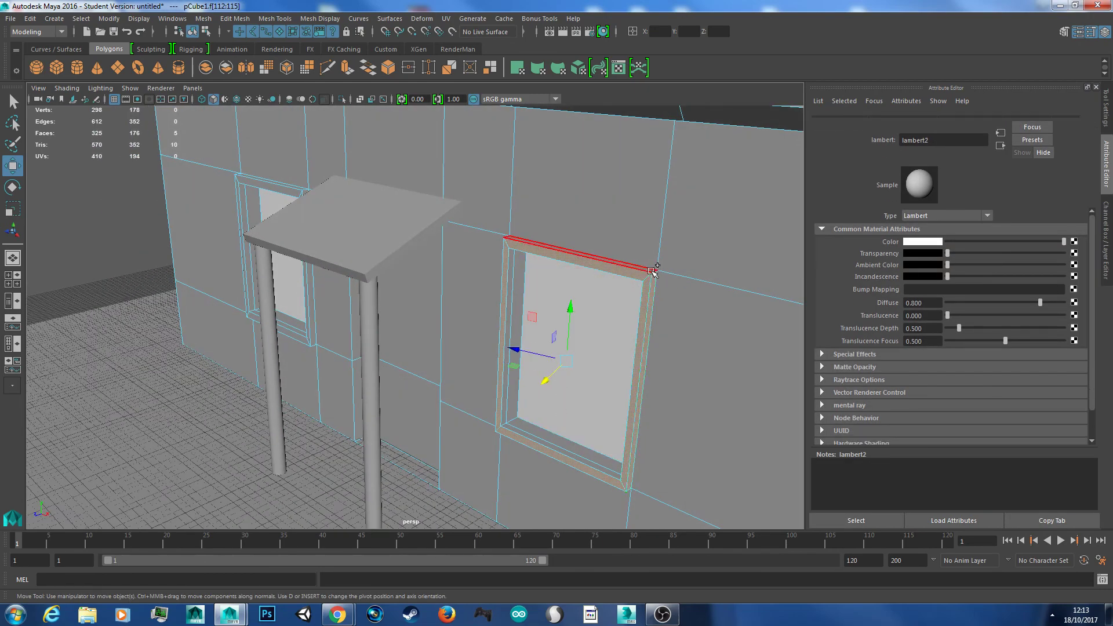
{"action": "double_click", "coordinate": [652, 270], "text": "shift"}
- Add the frame face loops of the window left of the canopy and assign a new Lambert material to both window frames
{"action": "left_click_drag", "start_coordinate": [554, 345], "coordinate": [646, 413], "text": "alt"}
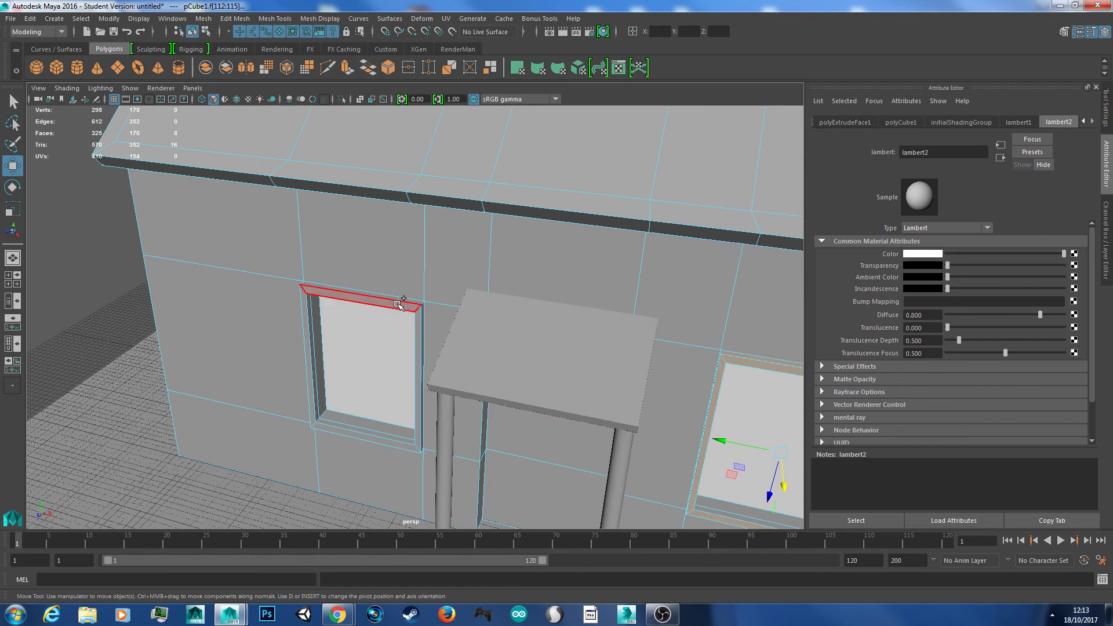
{"action": "double_click", "coordinate": [400, 303], "text": "shift"}
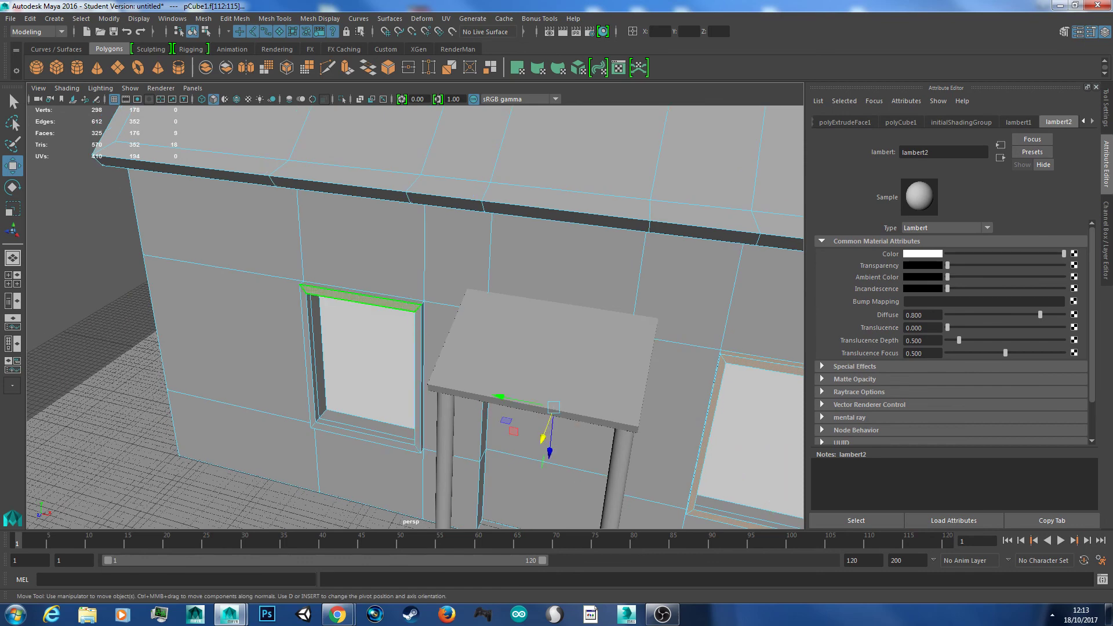
{"action": "double_click", "coordinate": [427, 315], "text": "shift"}
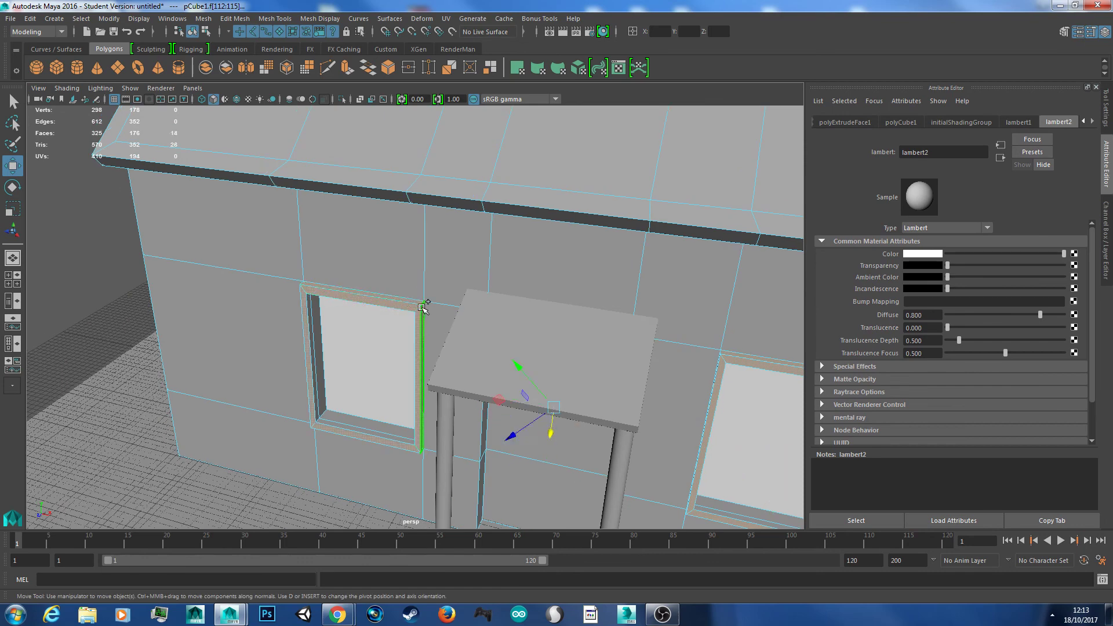
{"action": "left_click_drag", "start_coordinate": [472, 346], "coordinate": [579, 382], "text": "alt"}
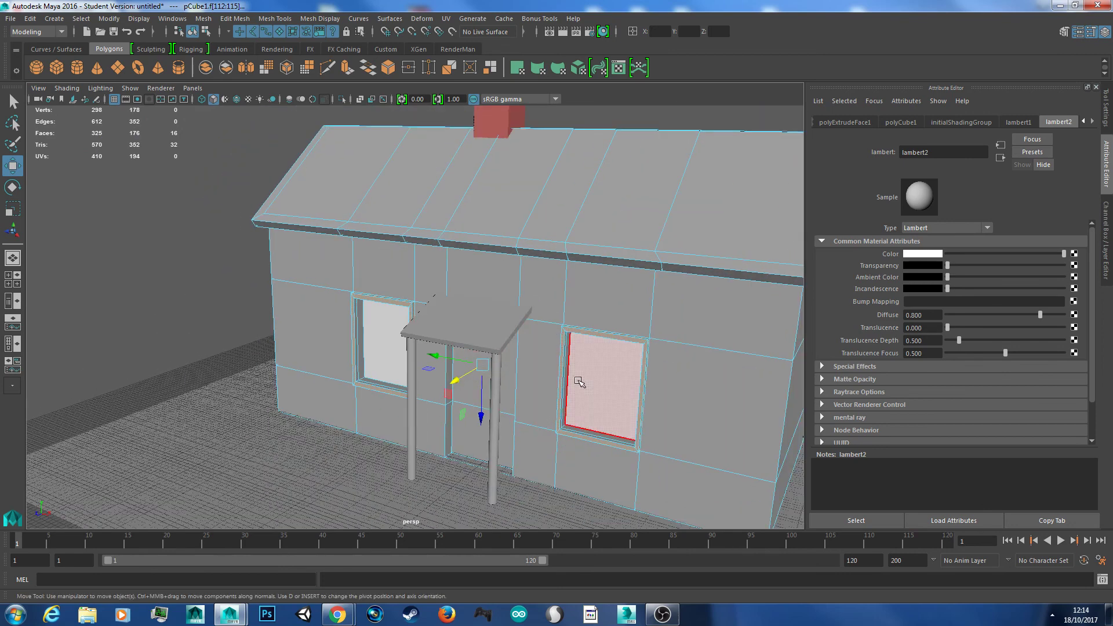
{"action": "right_click_drag", "start_coordinate": [544, 280], "coordinate": [662, 529]}
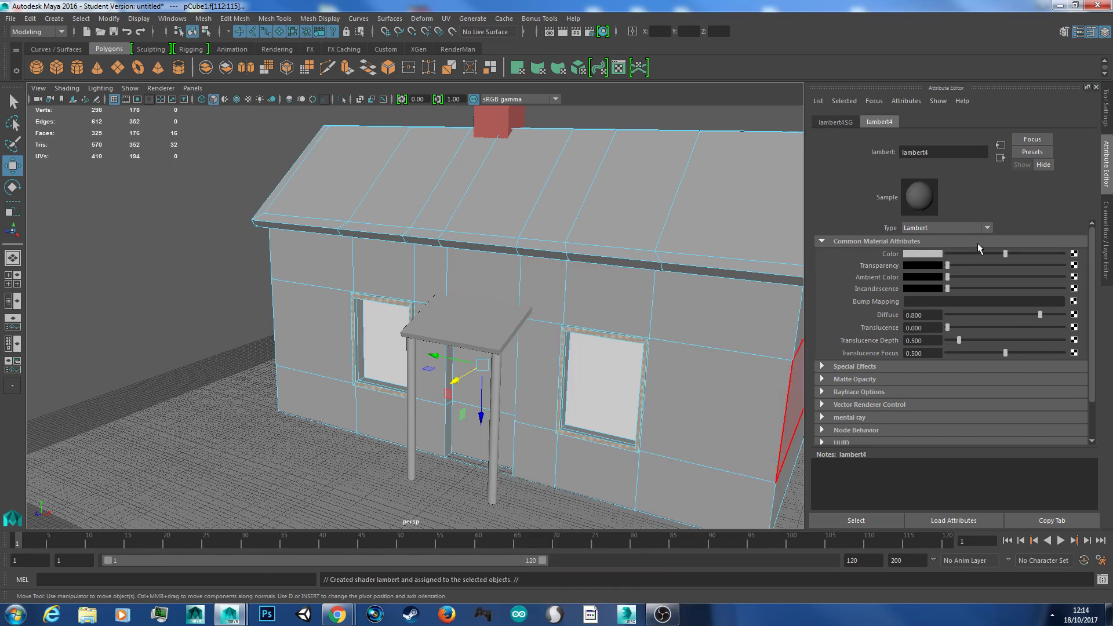
- Set the window frame material's colour to a darker grey with HSV value 0.231, return to object mode and deselect the house
{"action": "left_click", "coordinate": [939, 259]}
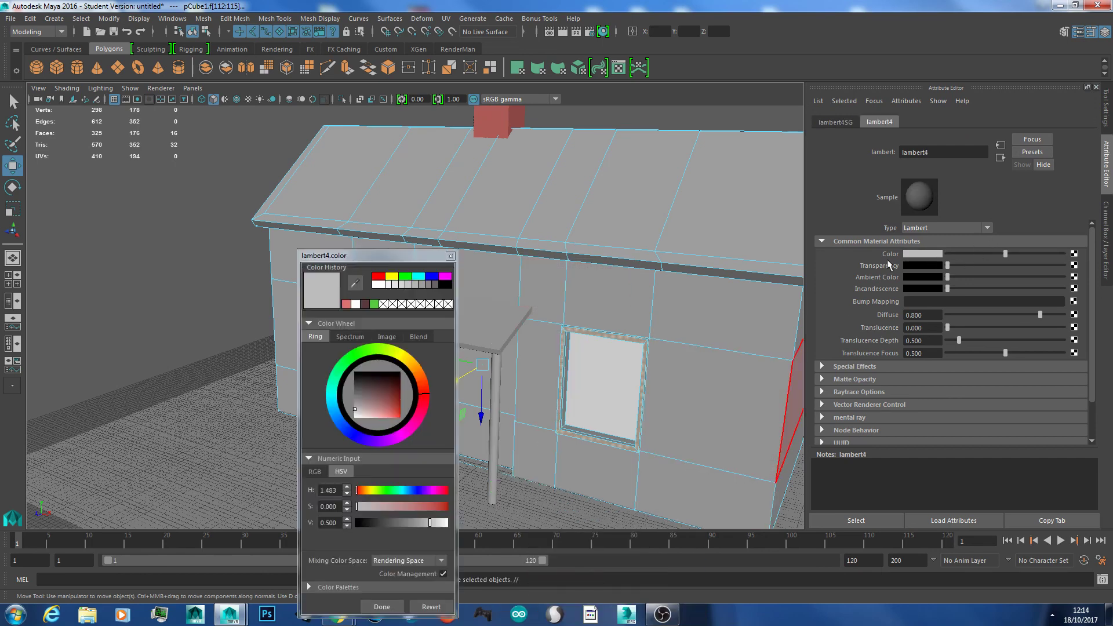
{"action": "left_click", "coordinate": [428, 286]}
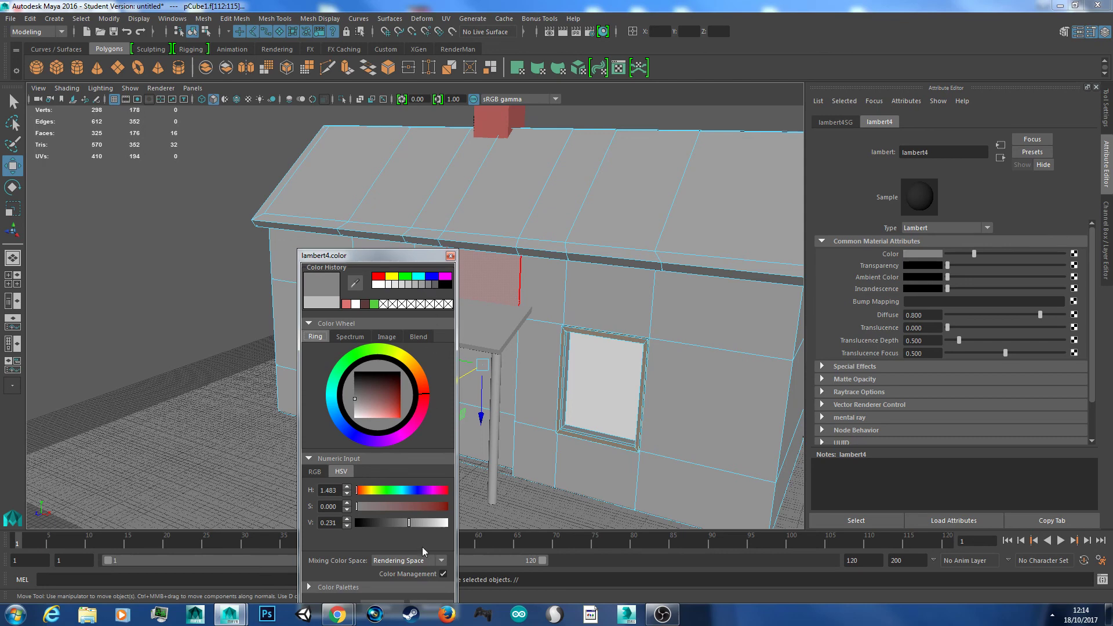
{"action": "left_click_drag", "start_coordinate": [398, 263], "coordinate": [522, 95]}
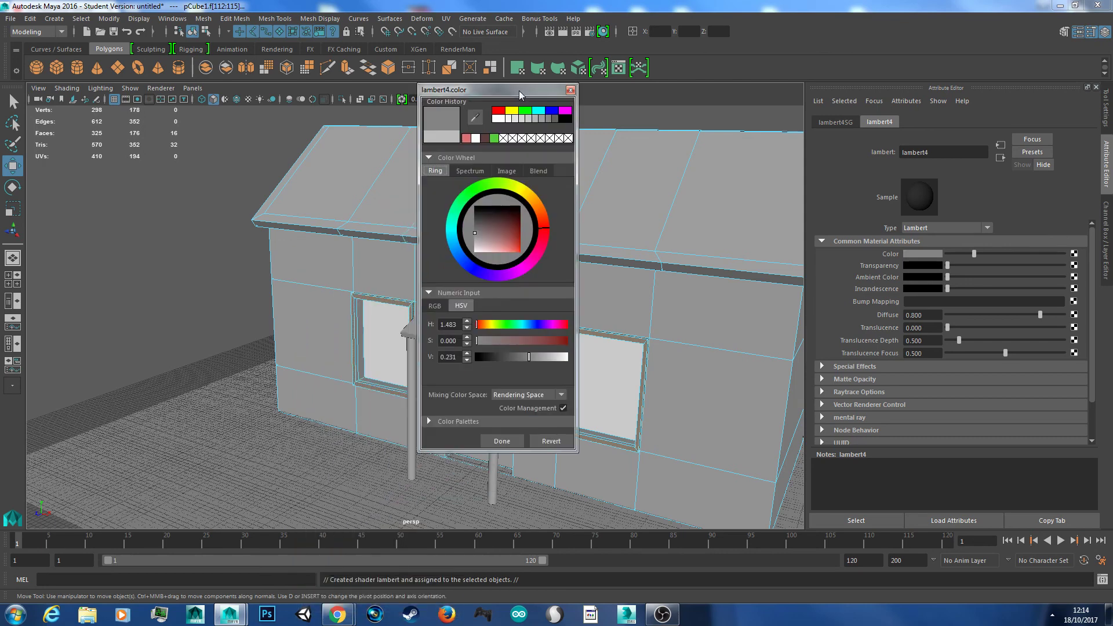
{"action": "left_click", "coordinate": [516, 441]}
{"action": "right_click_drag", "start_coordinate": [593, 280], "coordinate": [652, 264]}
{"action": "scroll", "coordinate": [673, 366], "scroll_direction": "down", "scroll_amount": 3}
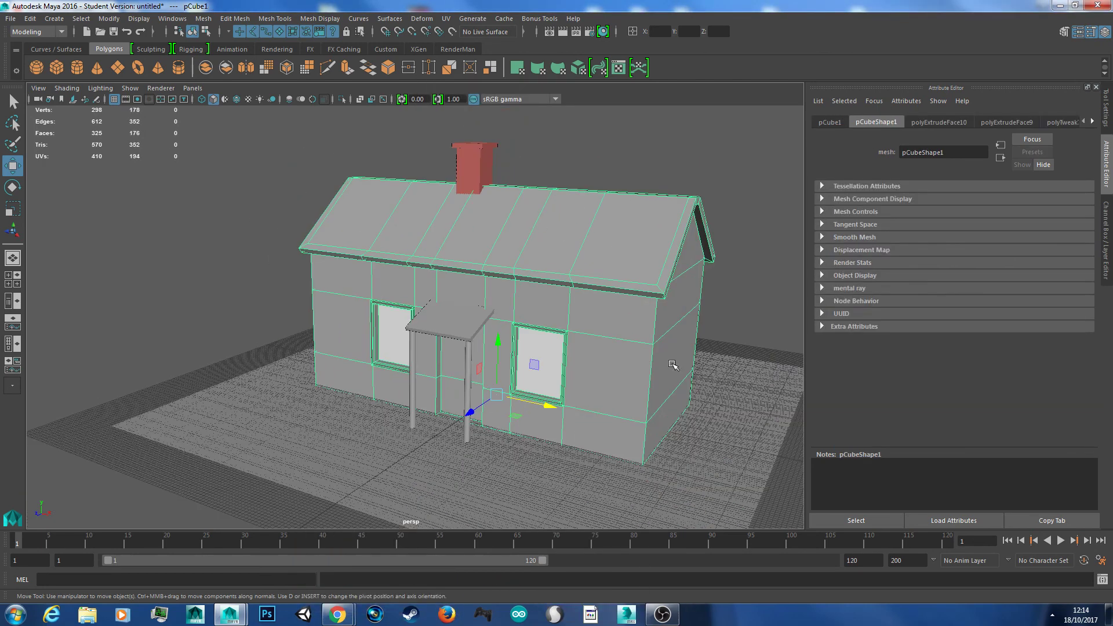
{"action": "left_click", "coordinate": [759, 348]}
- Inspect the house's front and gable end, checking the coloured chimney, window panes and frames
{"action": "left_click_drag", "start_coordinate": [698, 360], "coordinate": [682, 339], "text": "alt"}
{"action": "scroll", "coordinate": [682, 345], "scroll_direction": "up", "scroll_amount": 2}
{"action": "middle_click_drag", "start_coordinate": [693, 344], "coordinate": [684, 331], "text": "alt"}
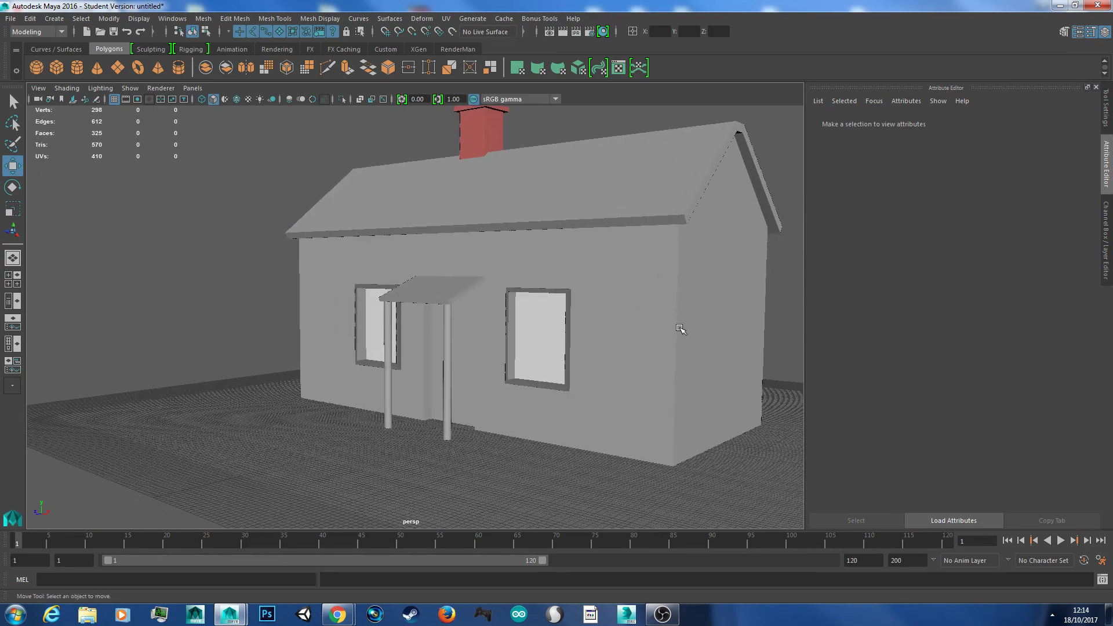
{"action": "left_click_drag", "start_coordinate": [684, 331], "coordinate": [702, 333], "text": "alt"}
{"action": "right_click_drag", "start_coordinate": [697, 310], "coordinate": [651, 320], "text": "alt"}
{"action": "middle_click_drag", "start_coordinate": [663, 311], "coordinate": [647, 322], "text": "alt"}
{"action": "right_click_drag", "start_coordinate": [647, 322], "coordinate": [644, 321], "text": "alt"}
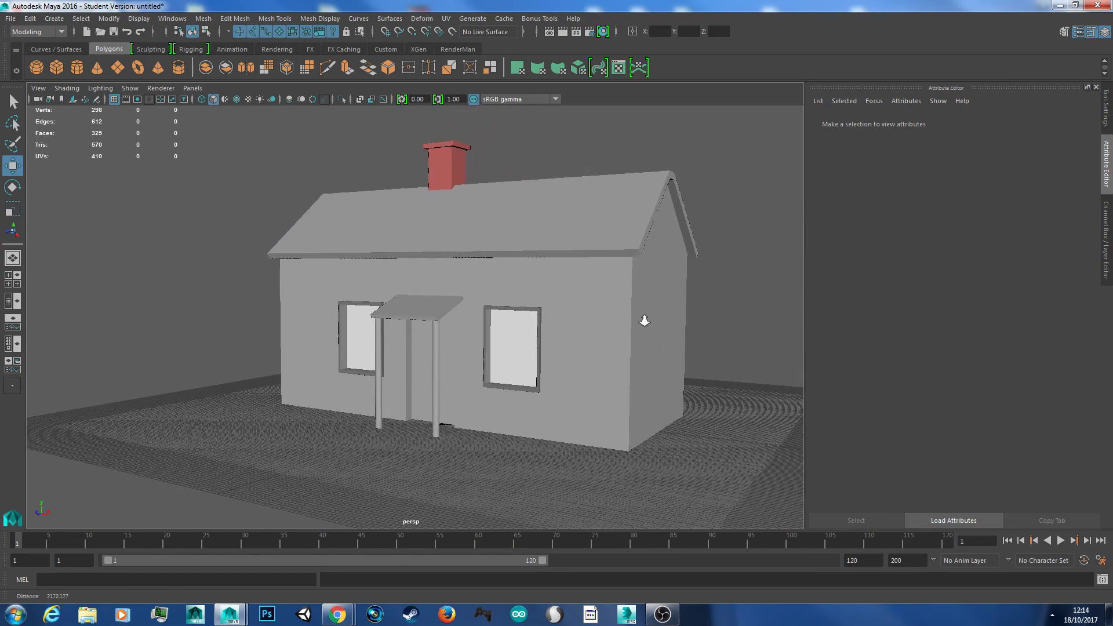
{"action": "left_click_drag", "start_coordinate": [633, 330], "coordinate": [640, 328], "text": "alt"}
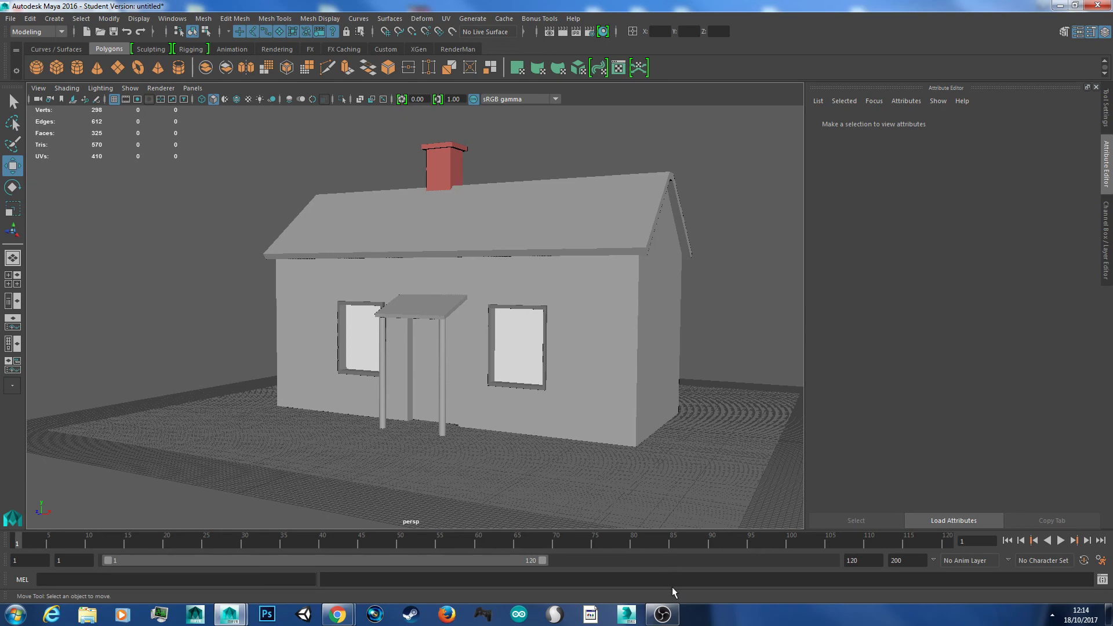
{"action": "left_click", "coordinate": [663, 615]}
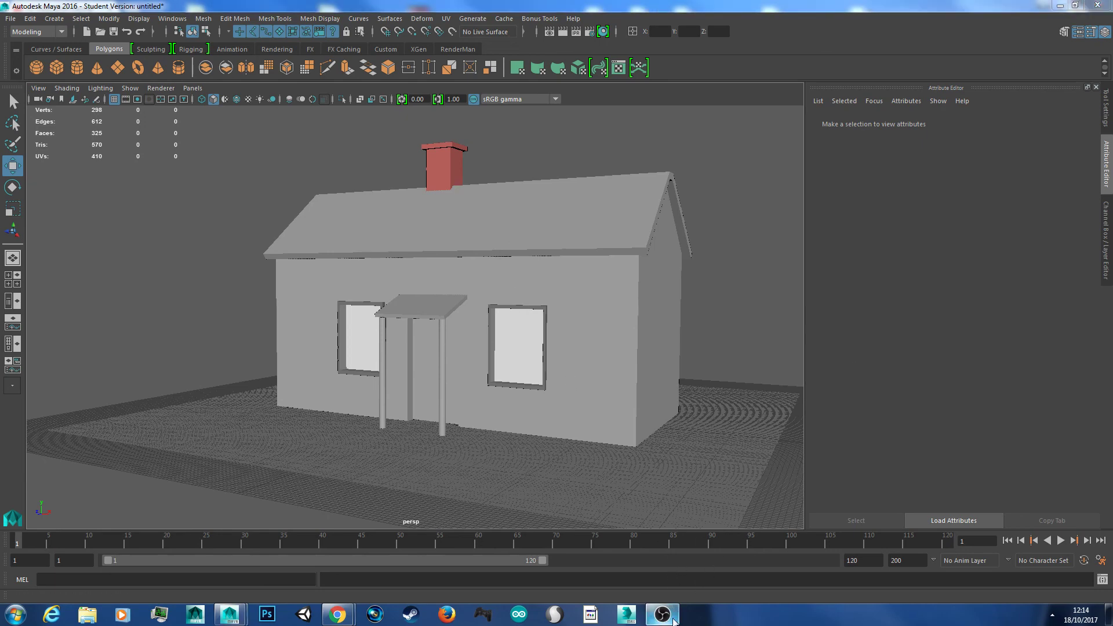